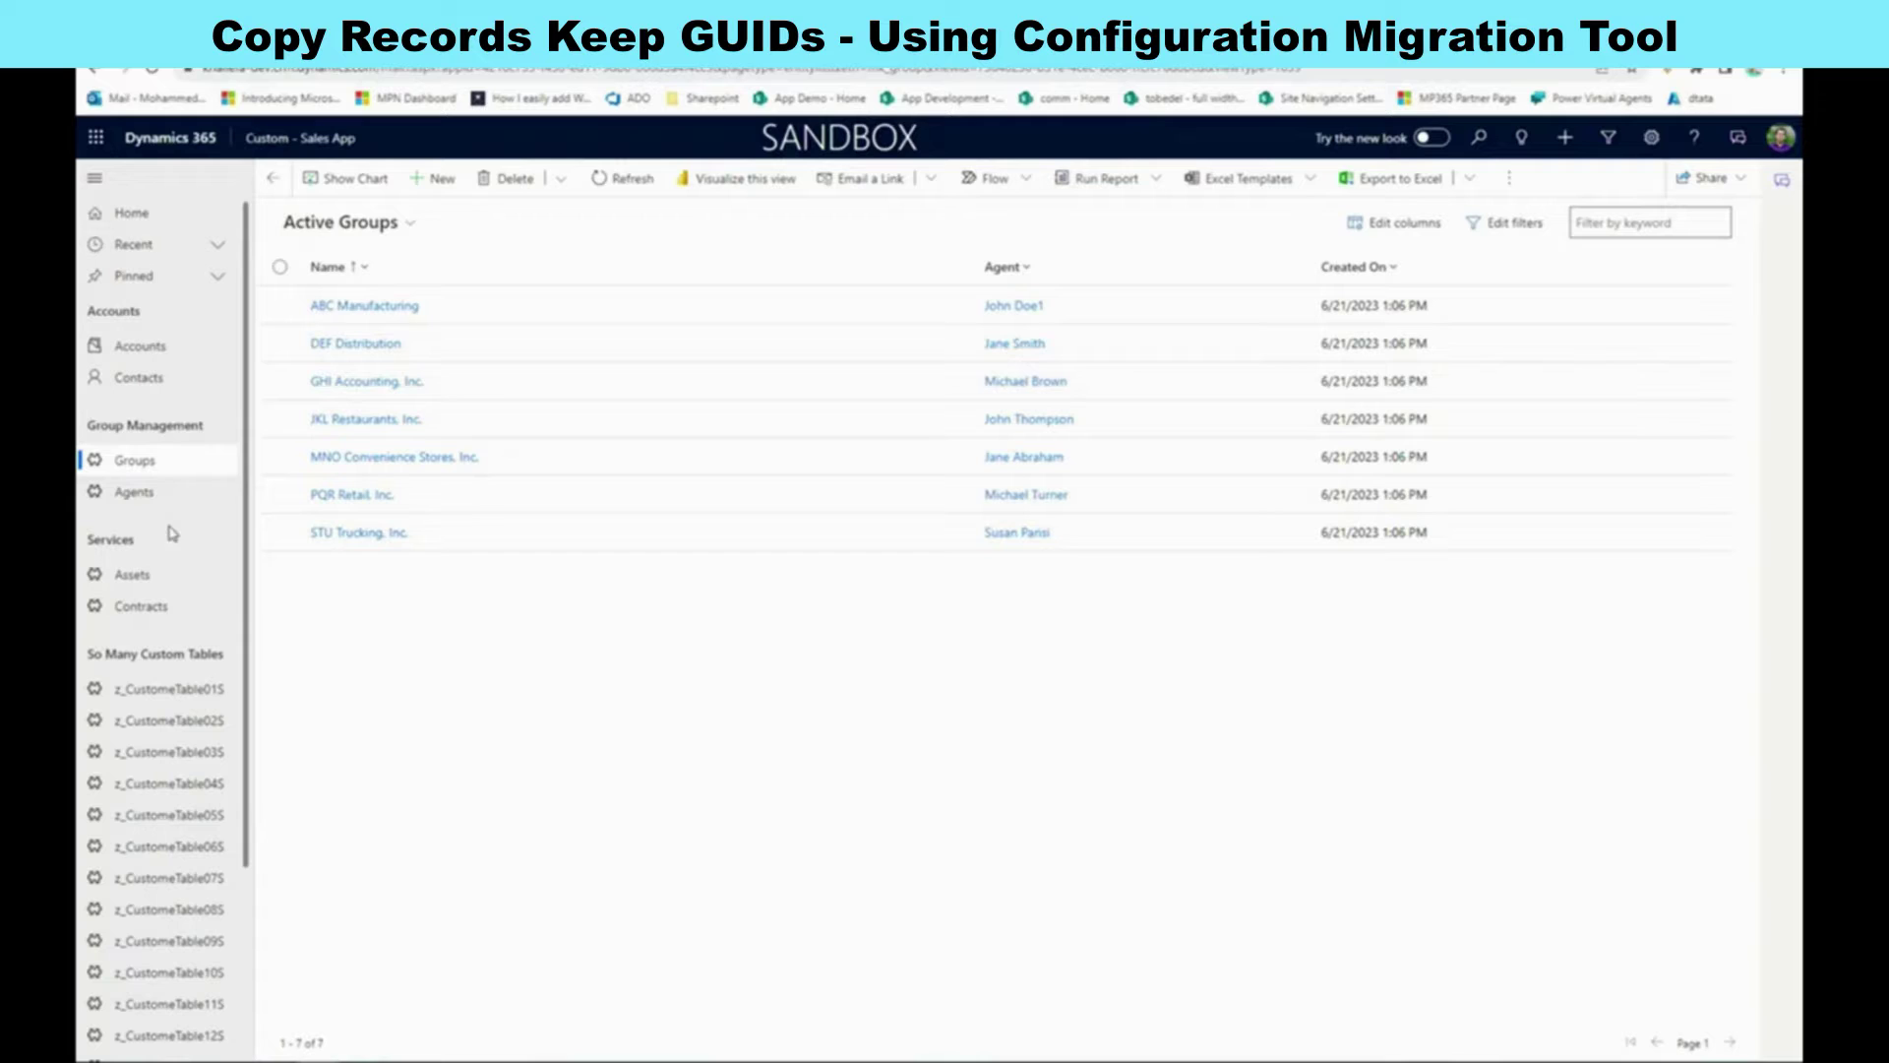
Open the ABC Manufacturing group record to view its details, and return to the Active Groups list
double_click(469, 317)
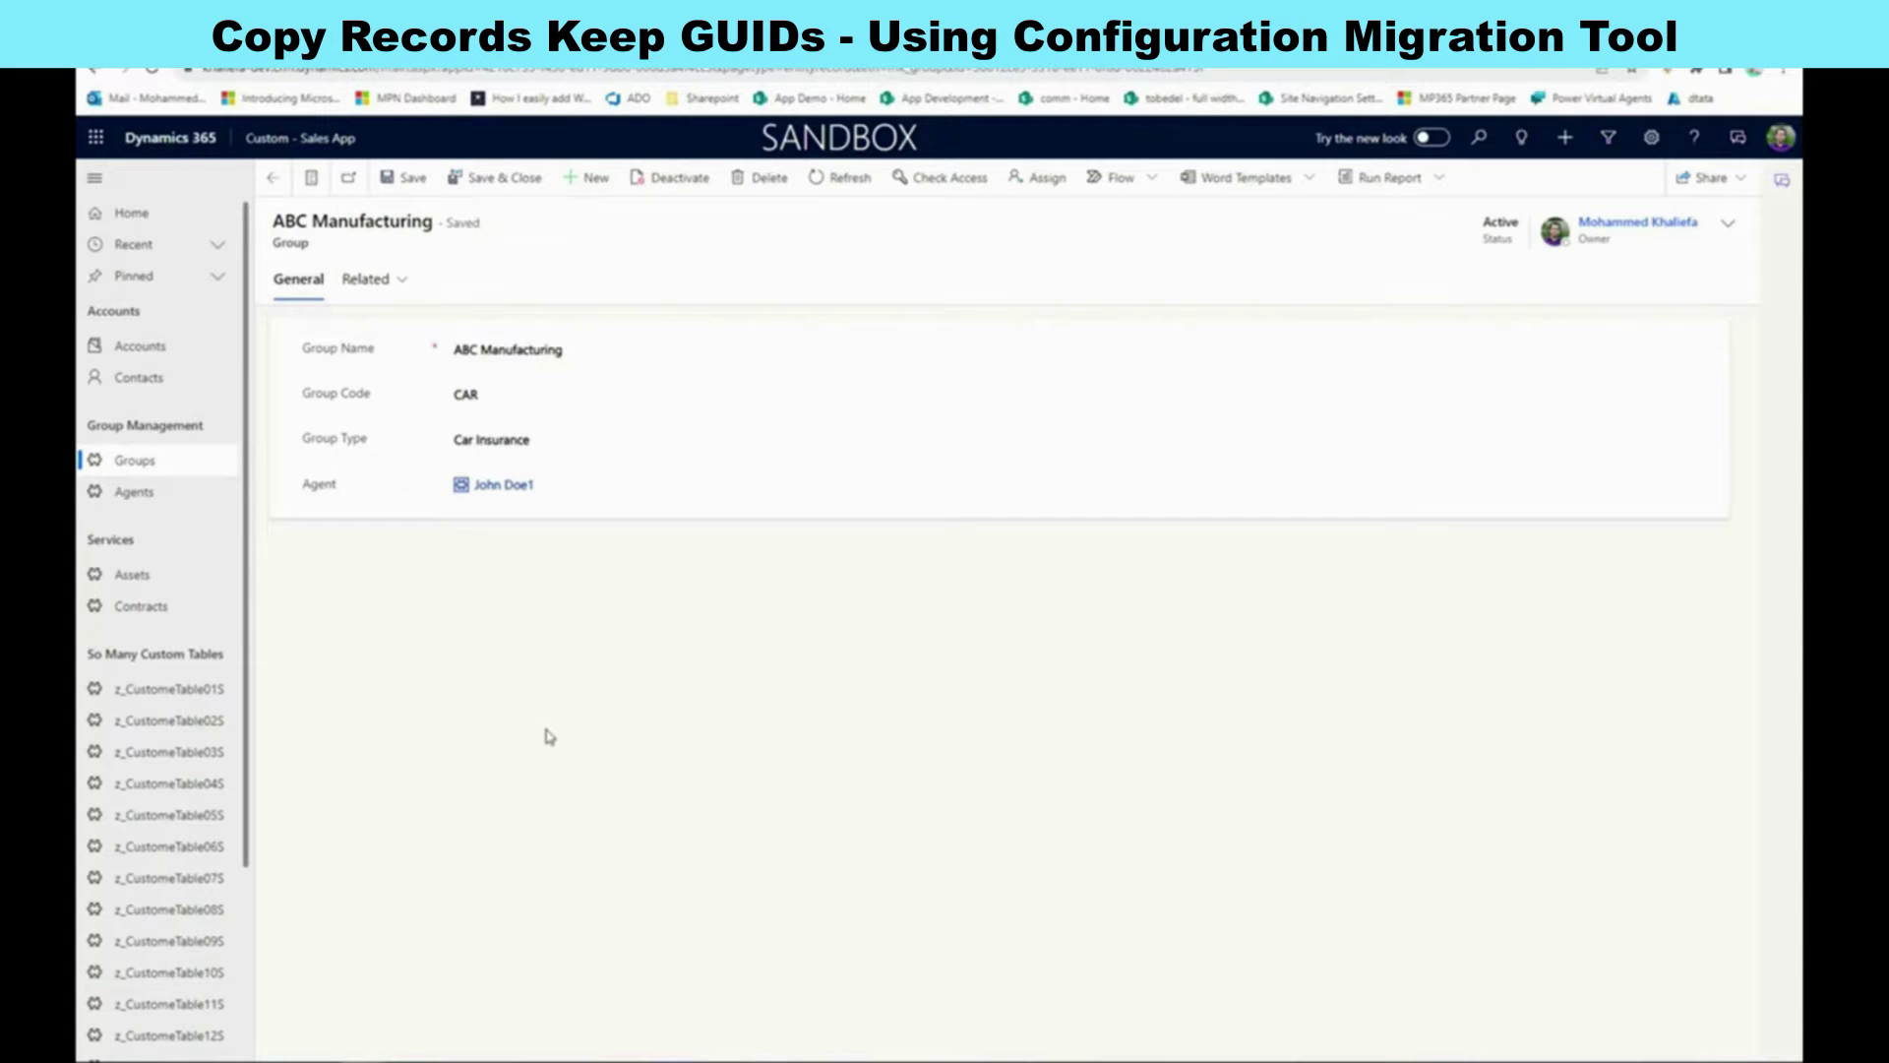
click(134, 462)
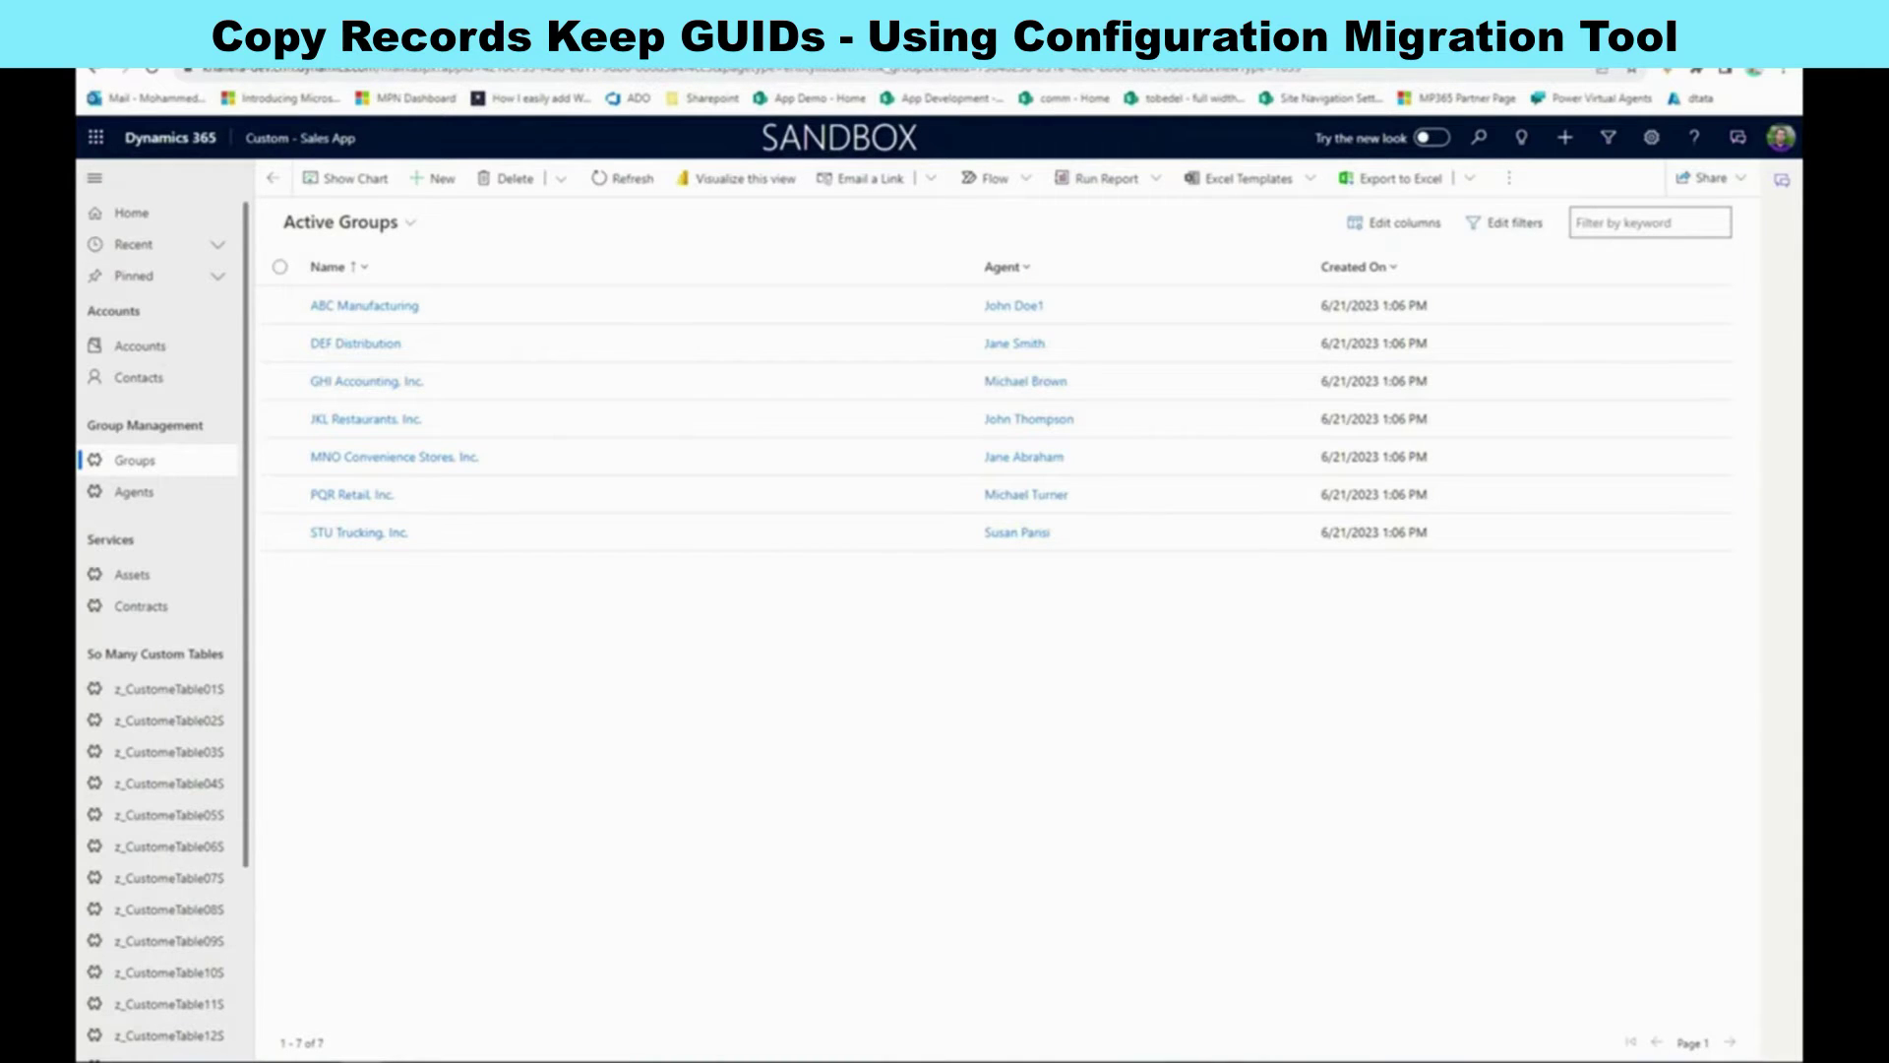
Switch to Power Apps and review the tables in the GroupsAndAgents solution, reopening it from the solutions list
key(ctrl+Tab)
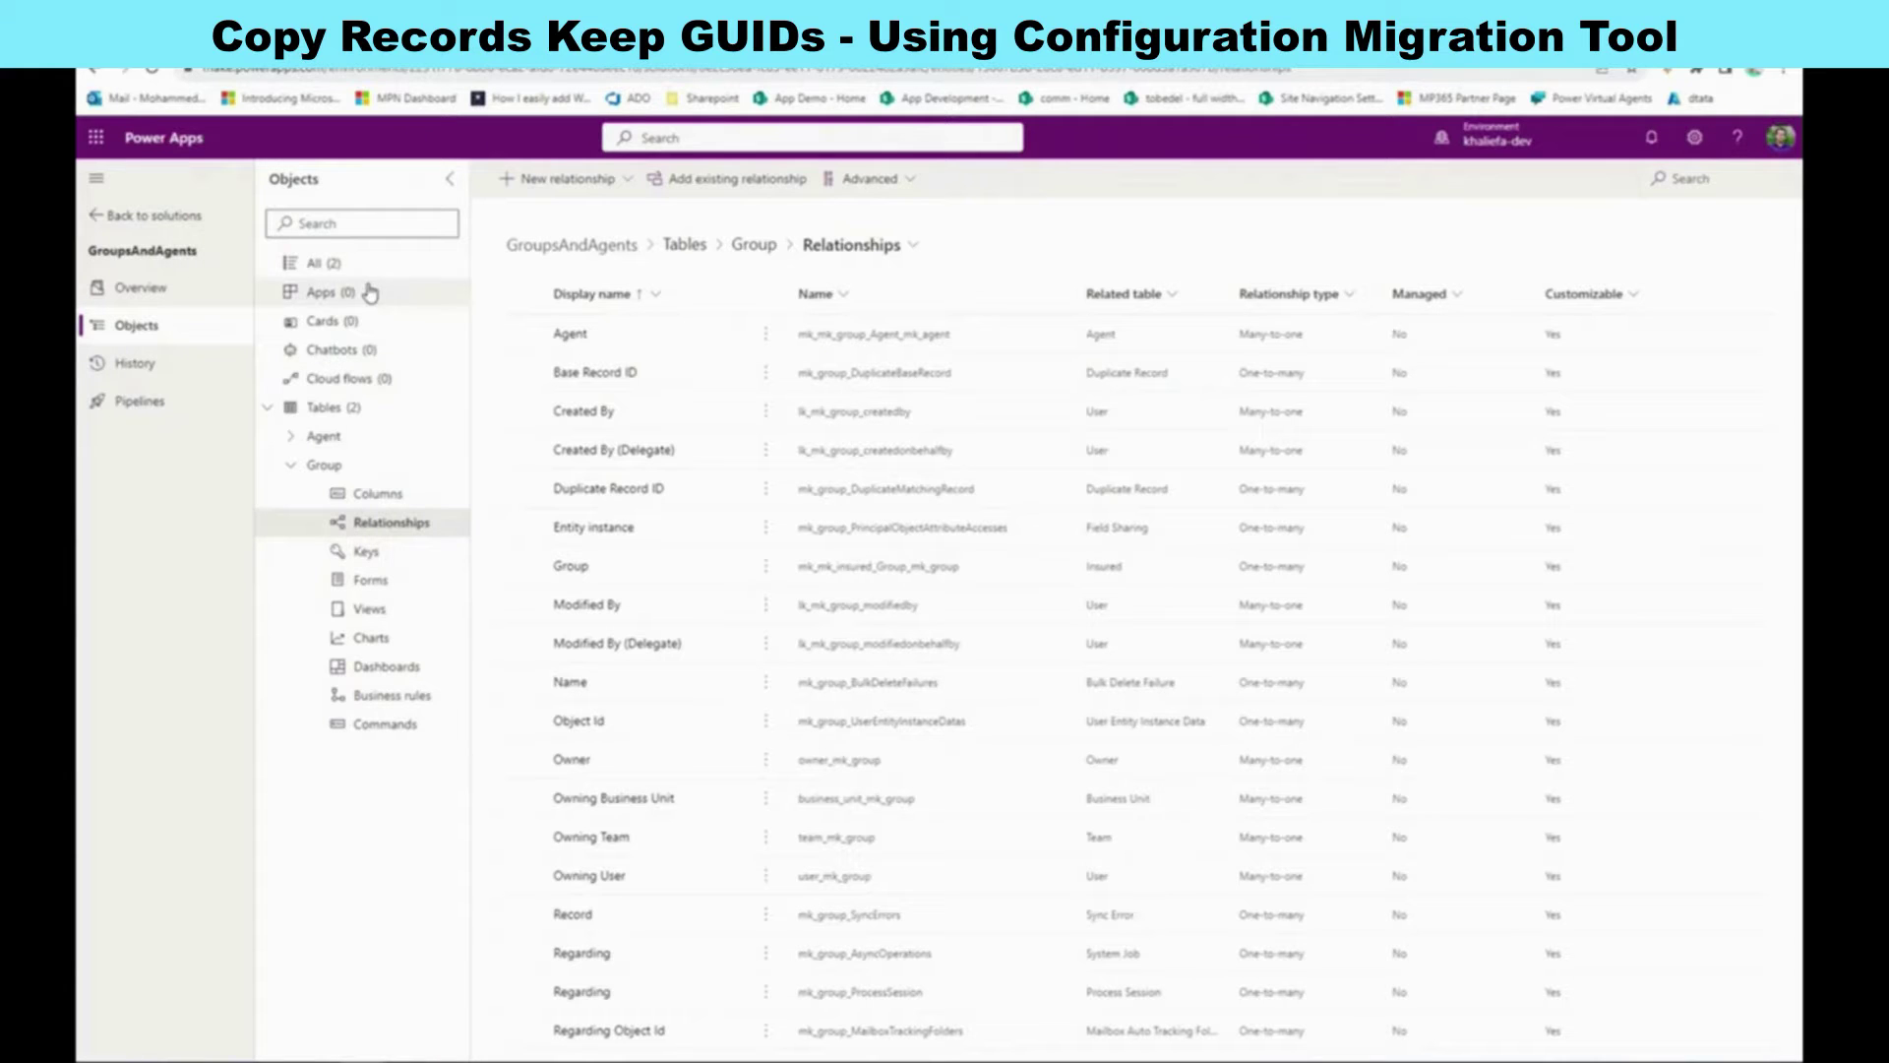
click(291, 464)
click(325, 409)
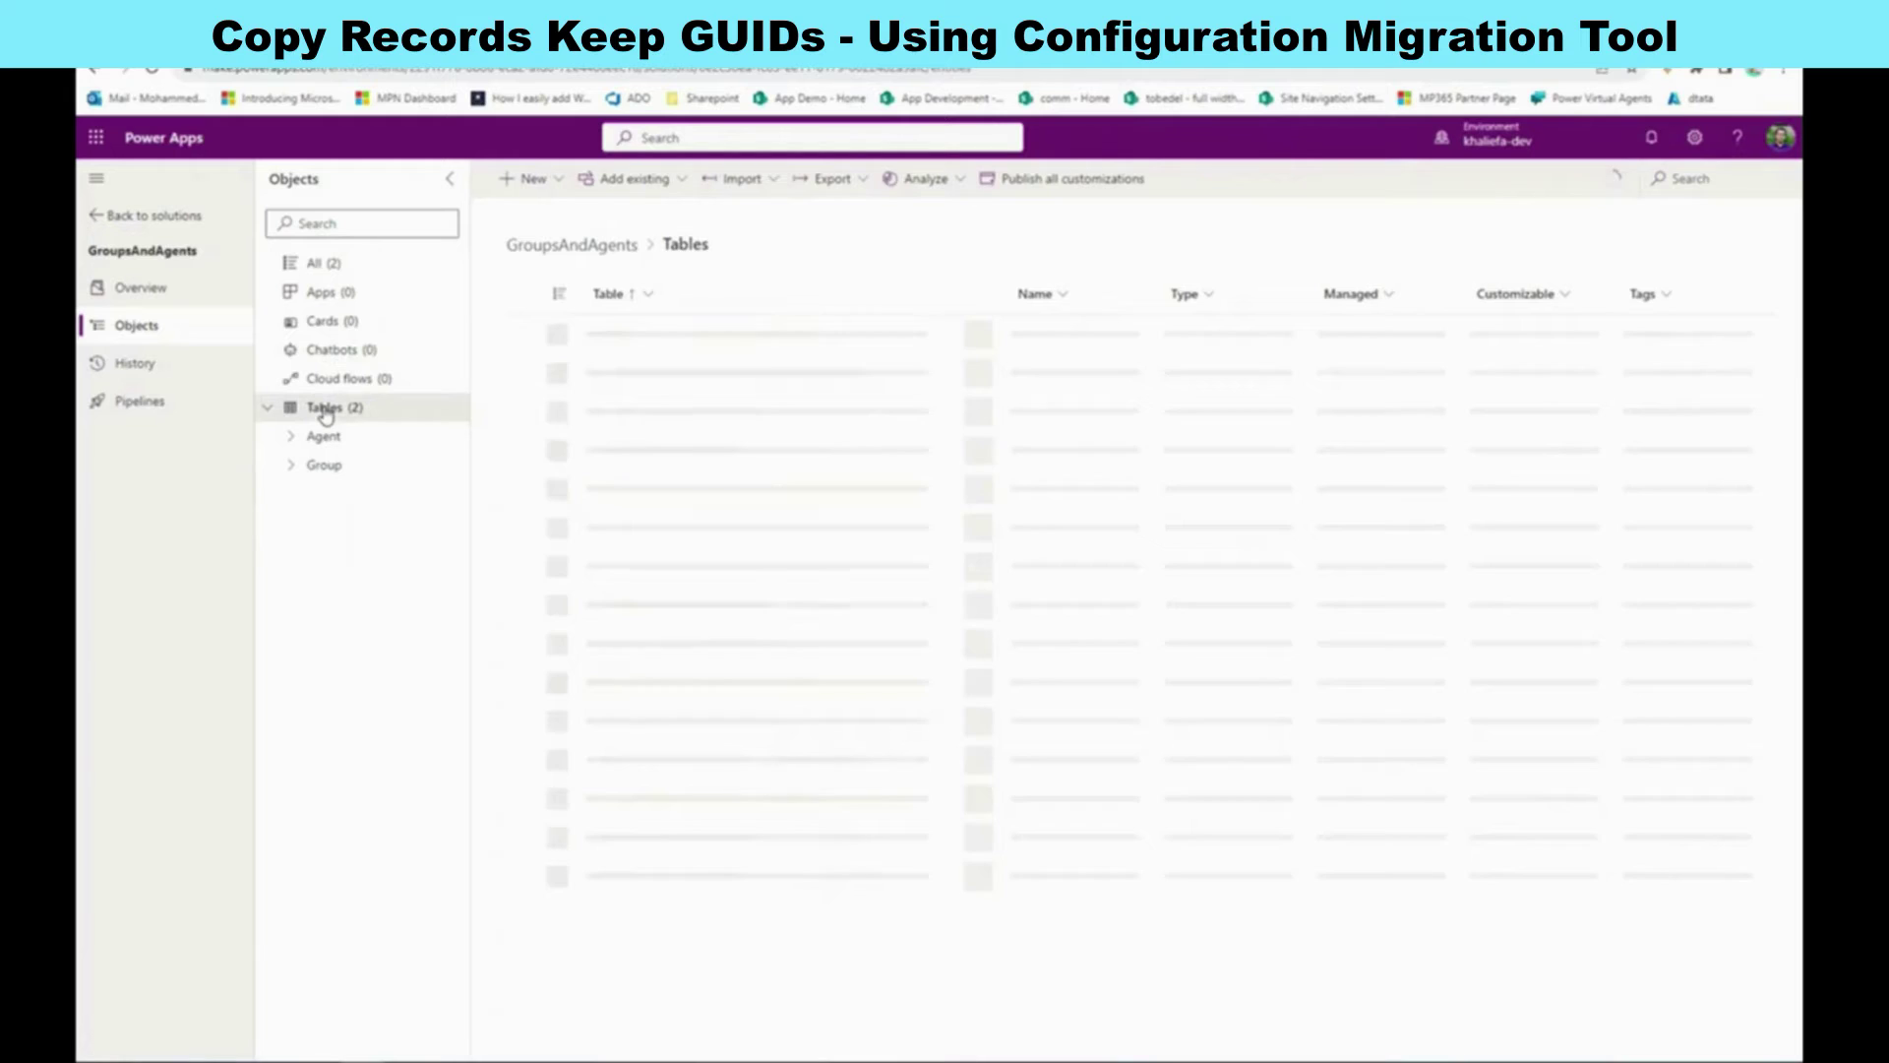
click(98, 217)
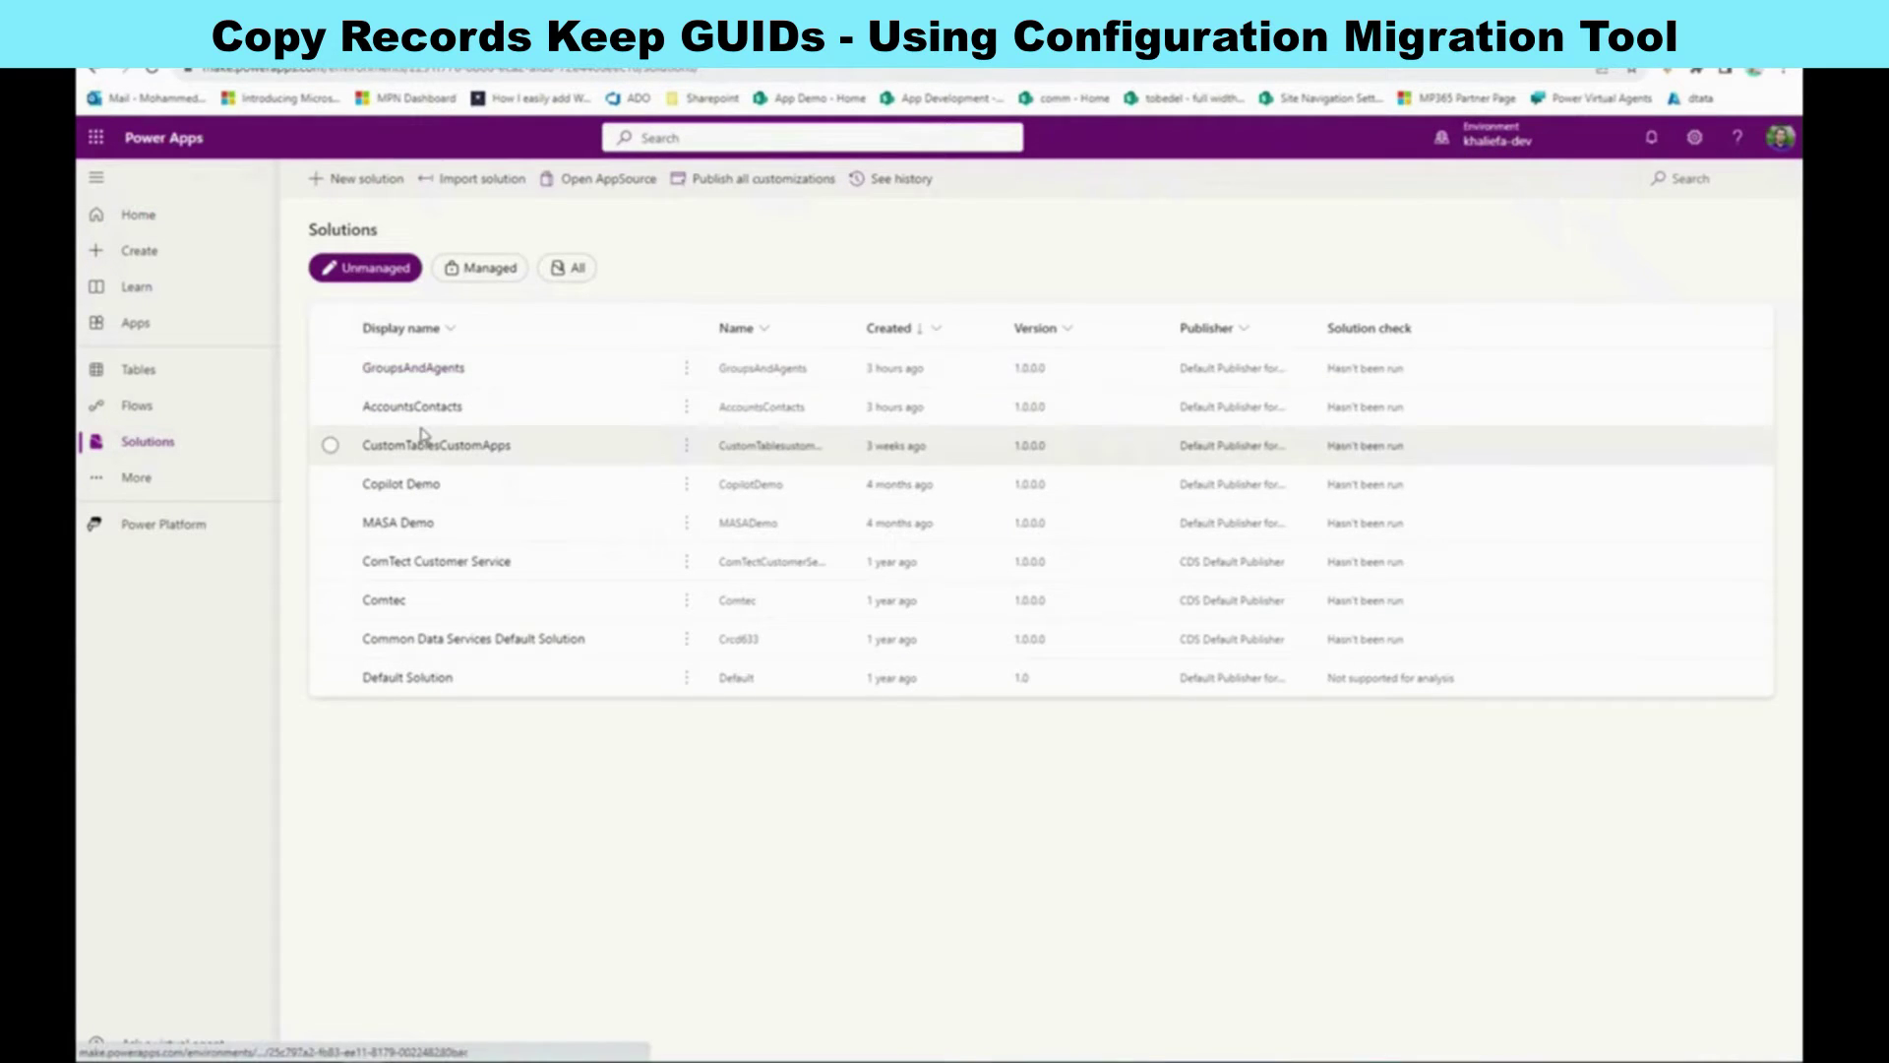
click(413, 370)
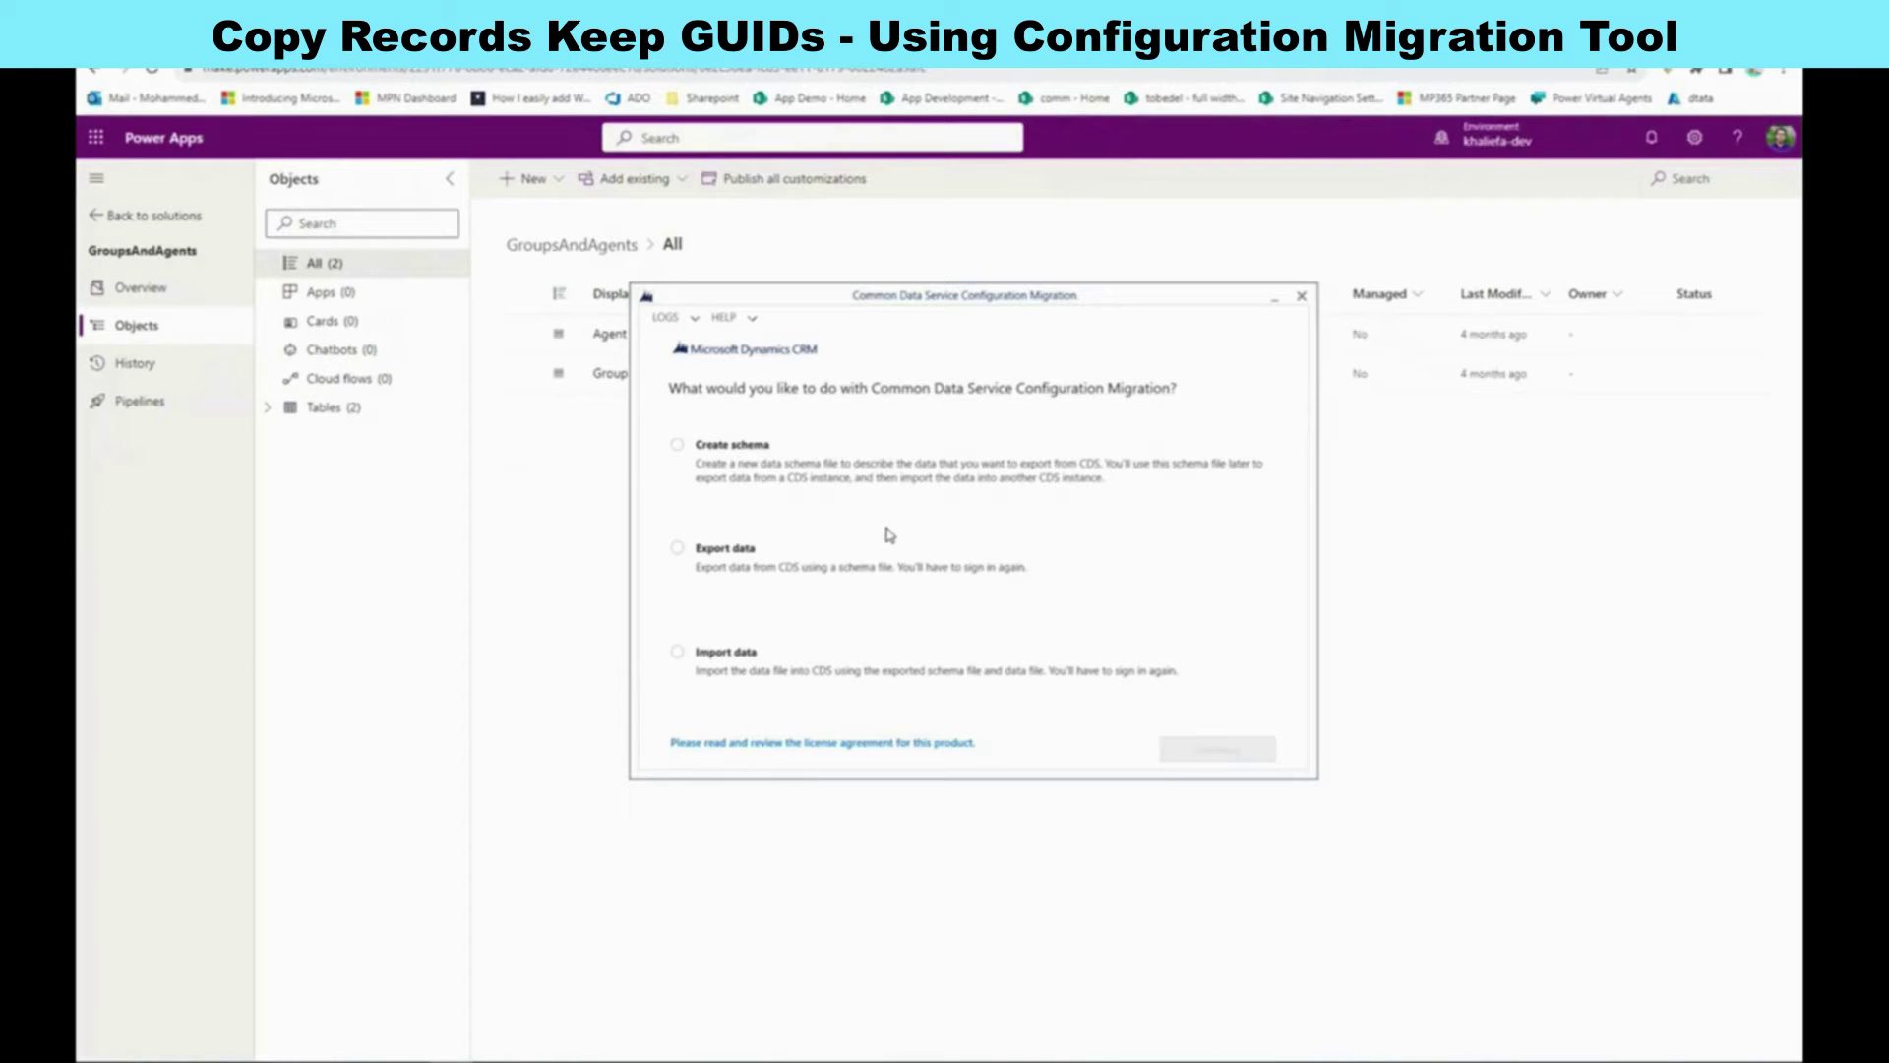
Start creating a schema in the Configuration Migration tool, signing in with available organizations listed and connecting to the dev organization
click(678, 446)
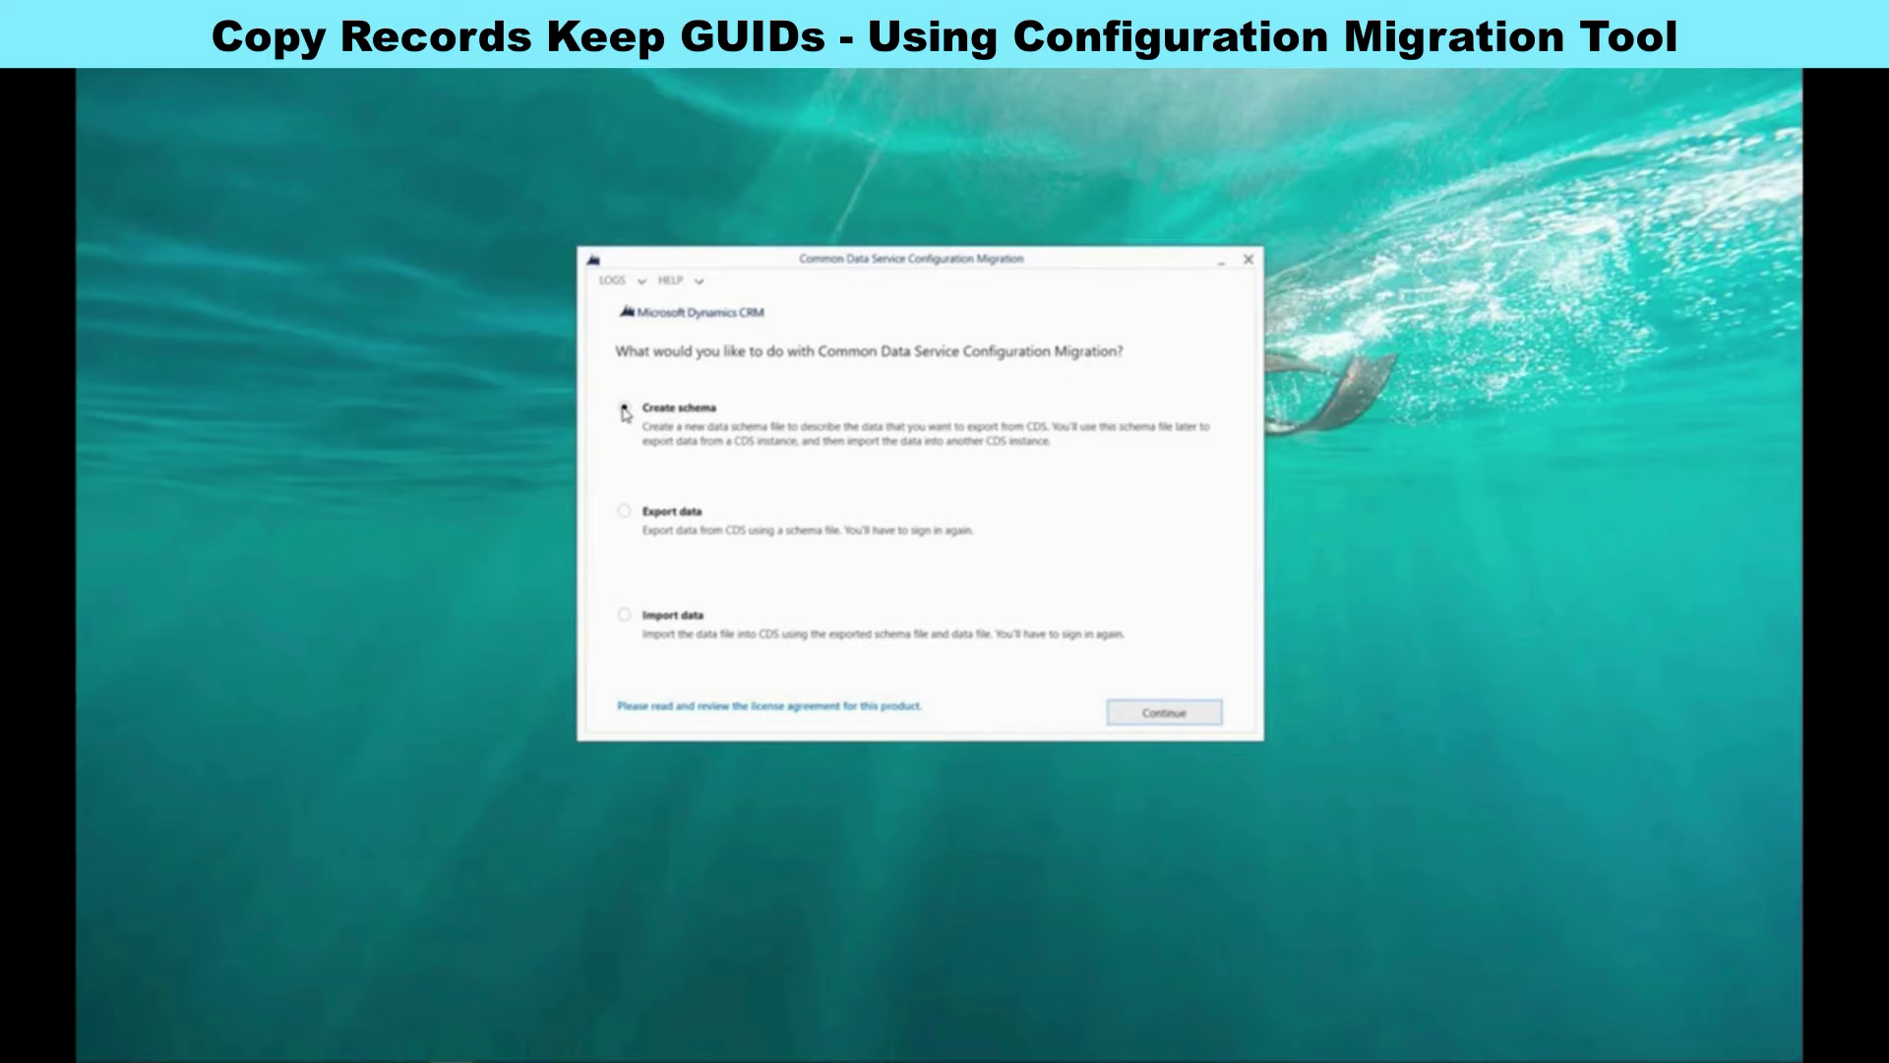
click(1163, 715)
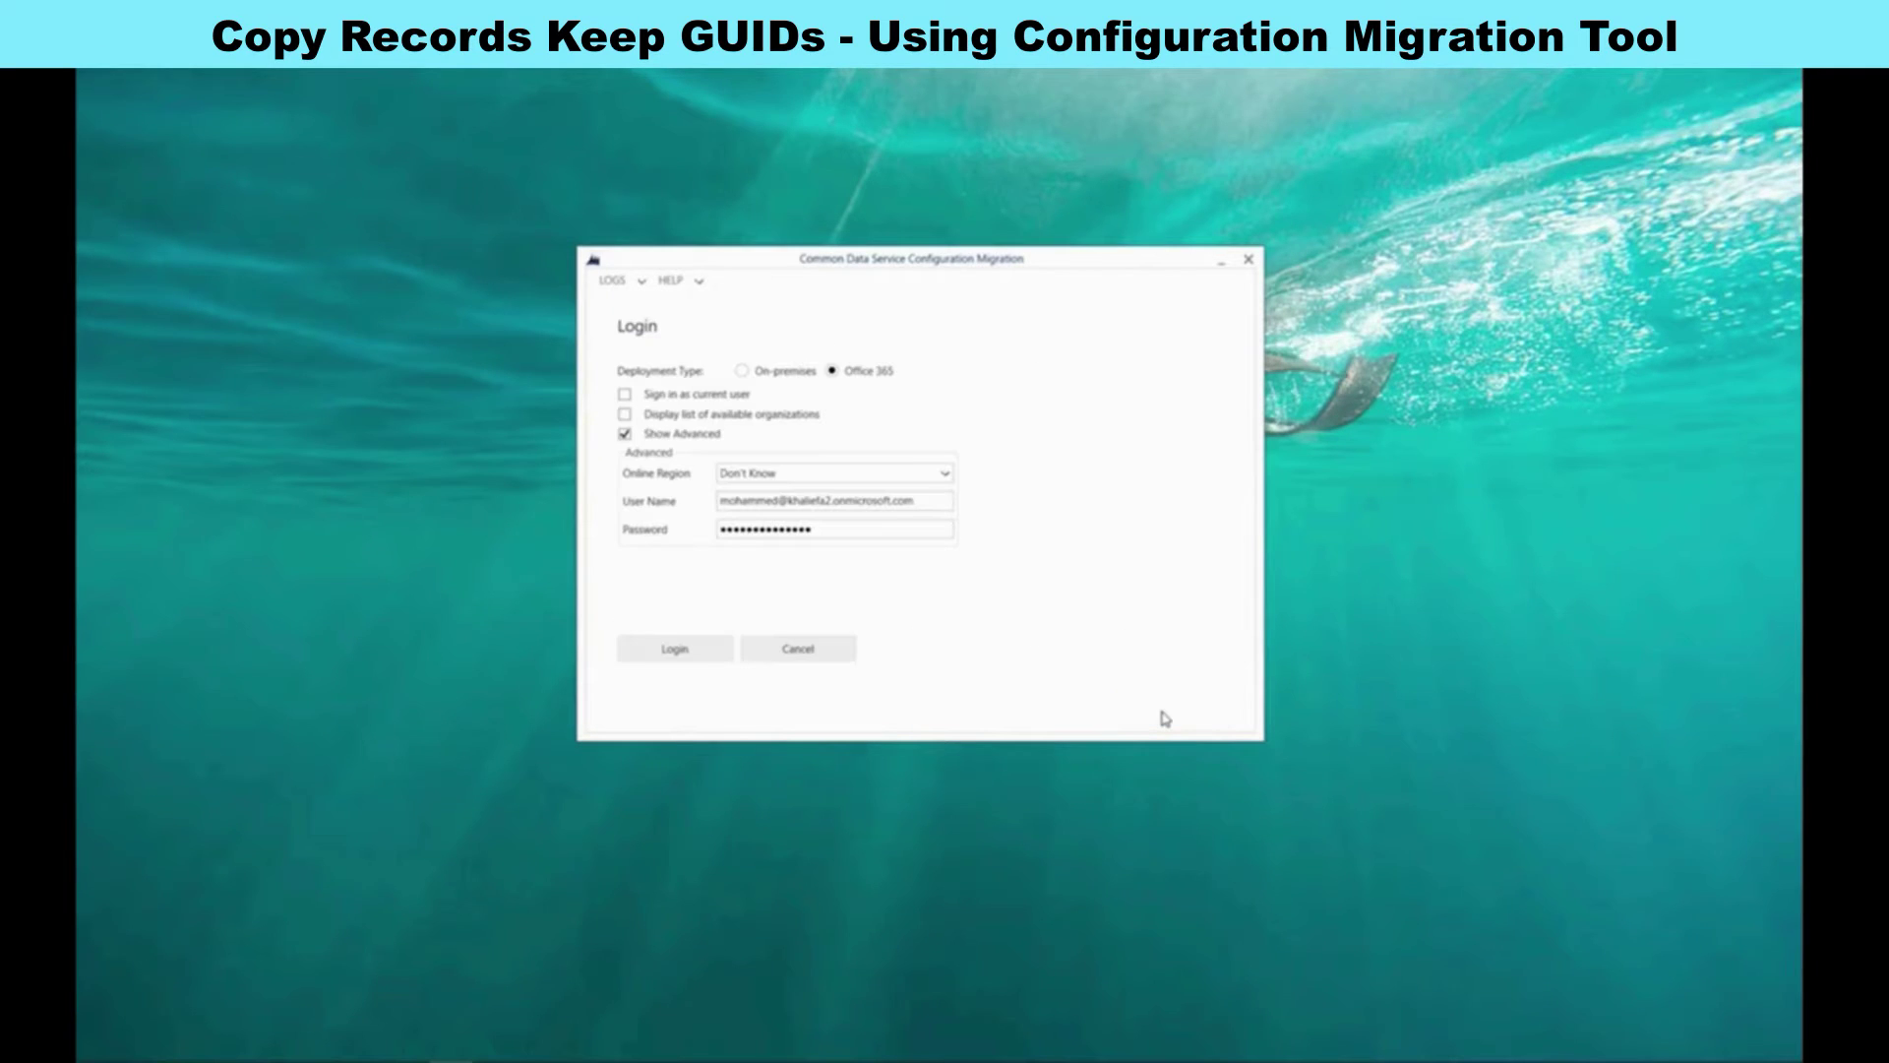
click(729, 418)
click(685, 655)
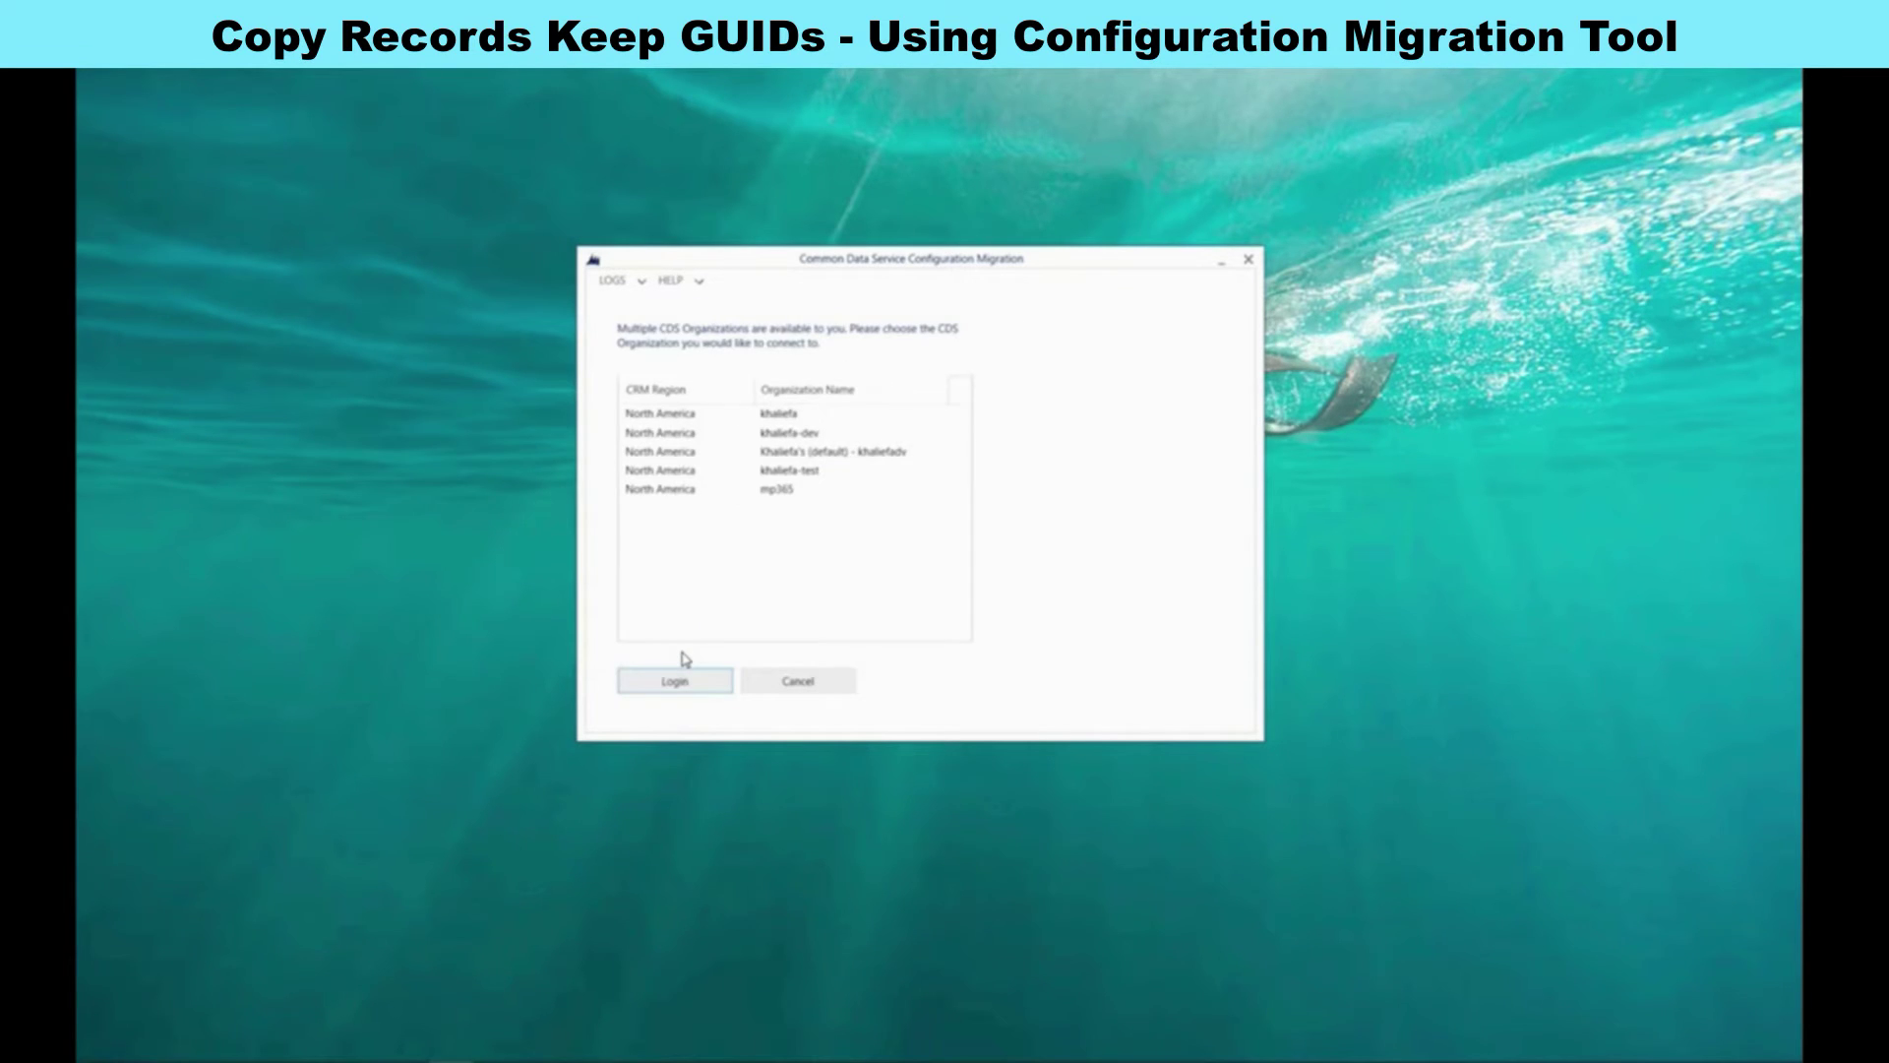
click(802, 436)
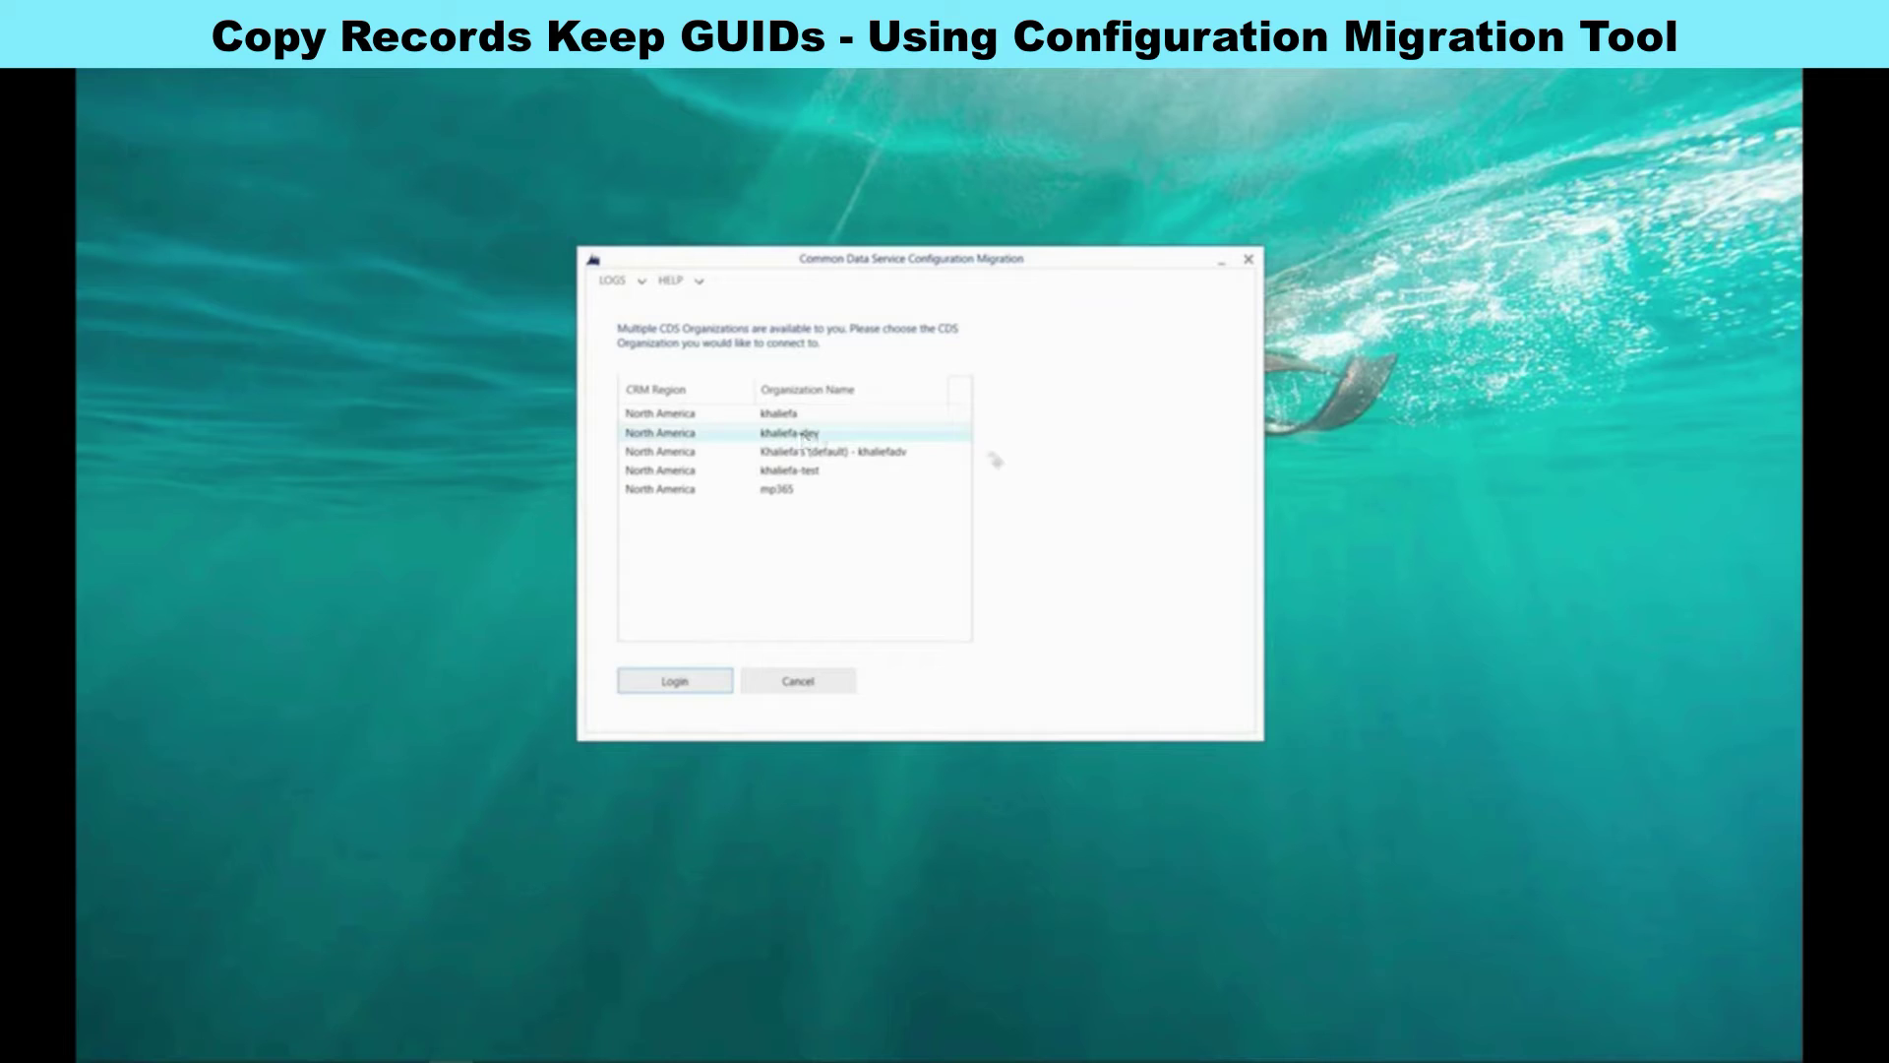
click(679, 687)
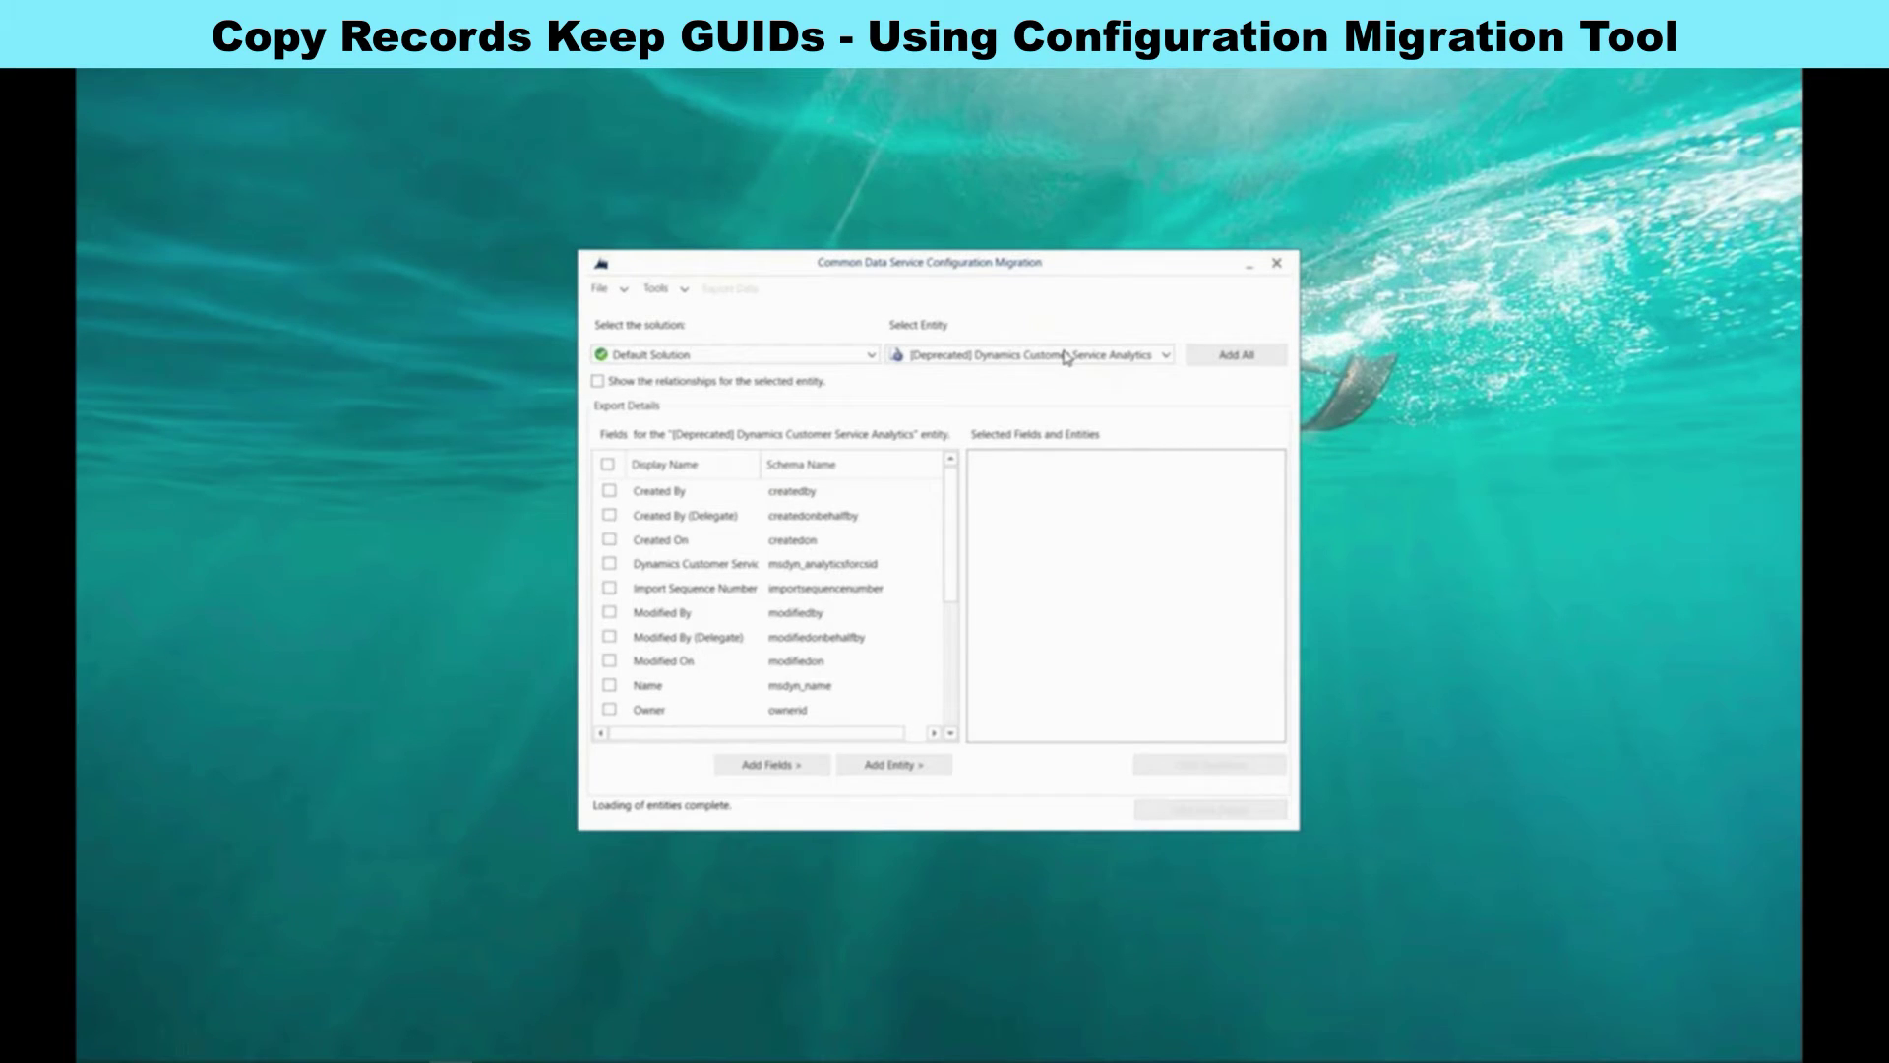
click(1166, 356)
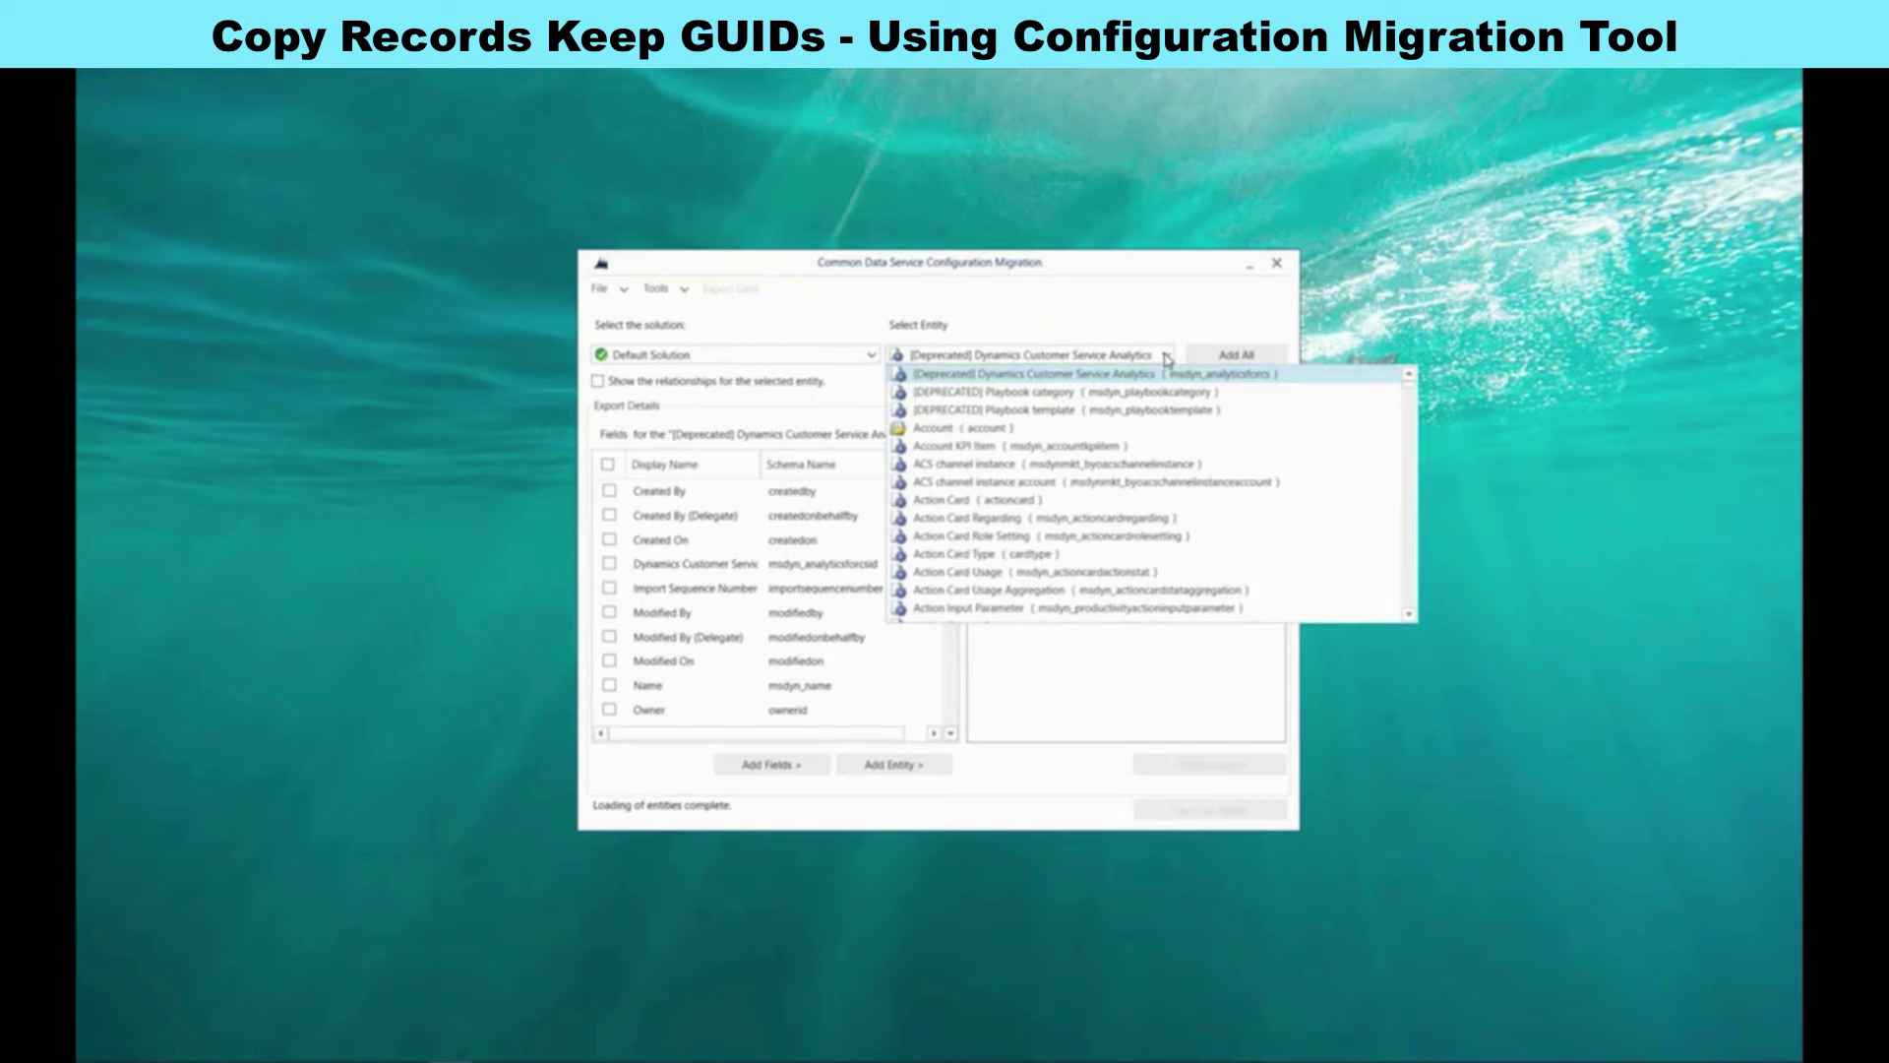
click(1166, 321)
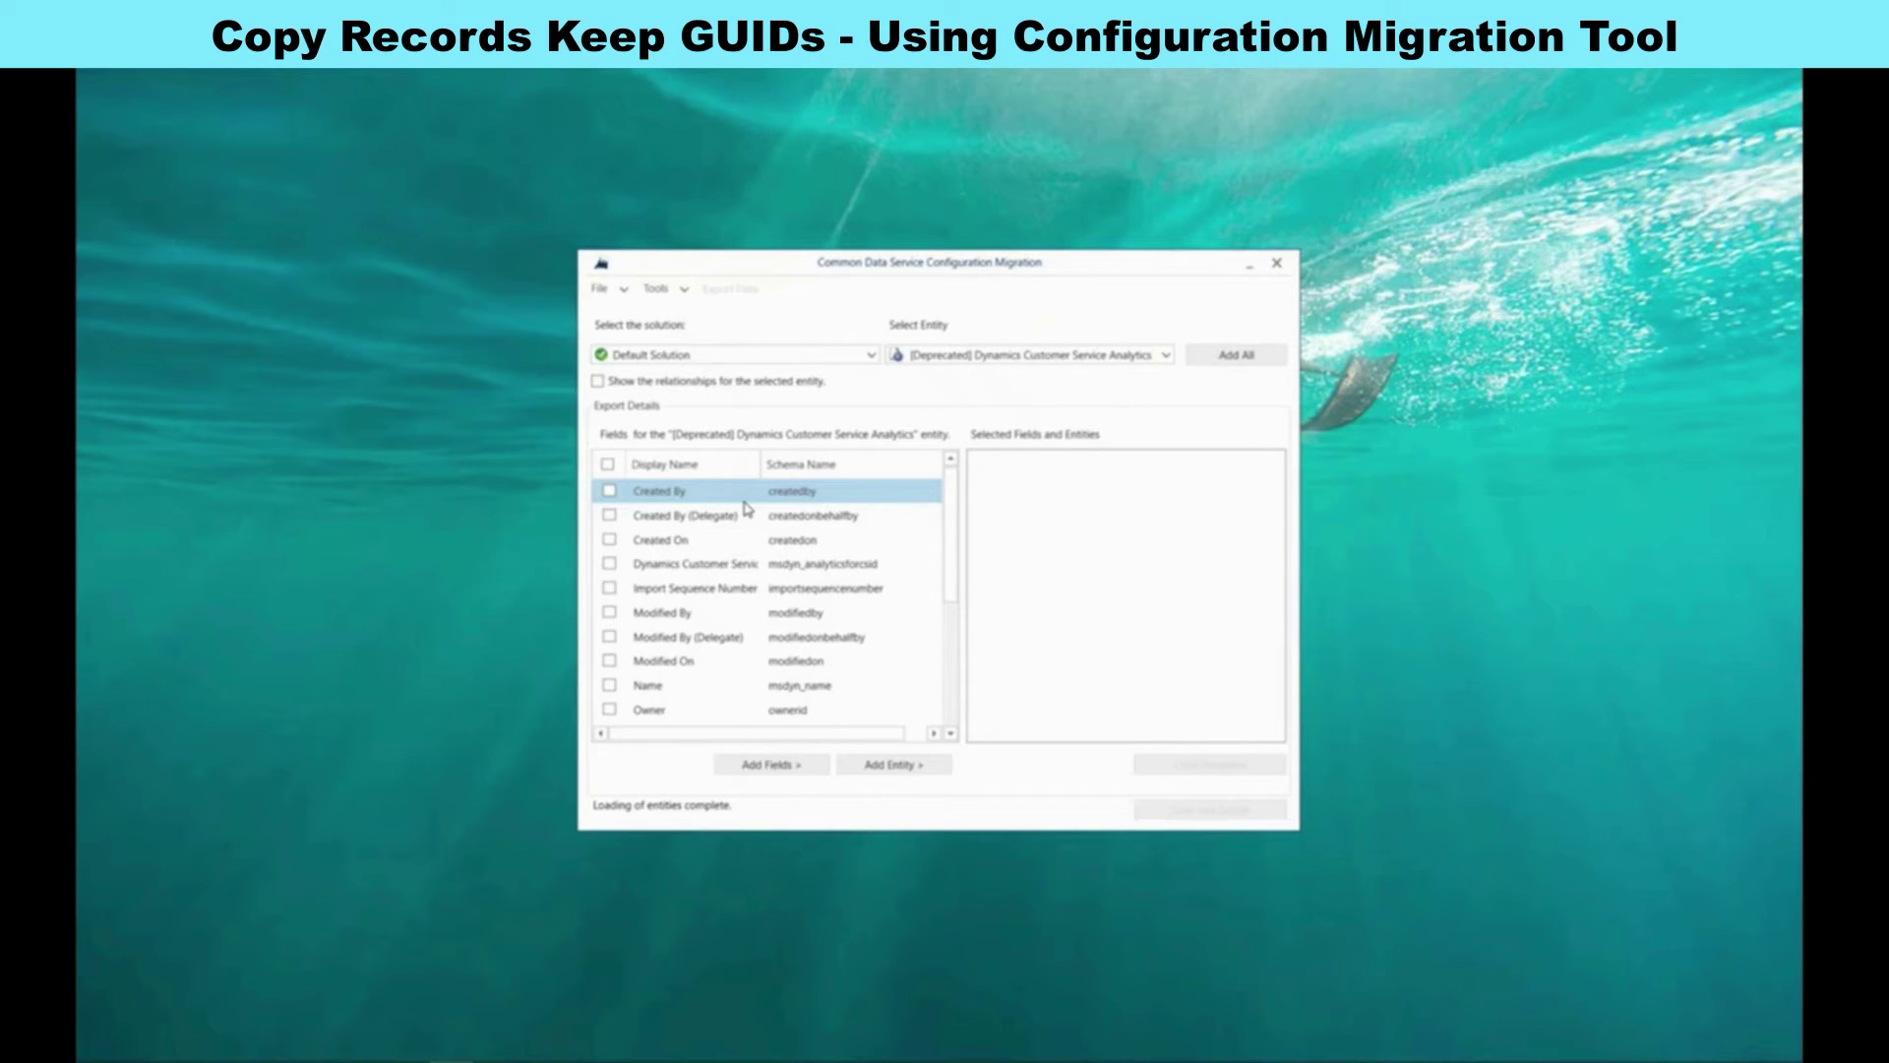
click(1021, 360)
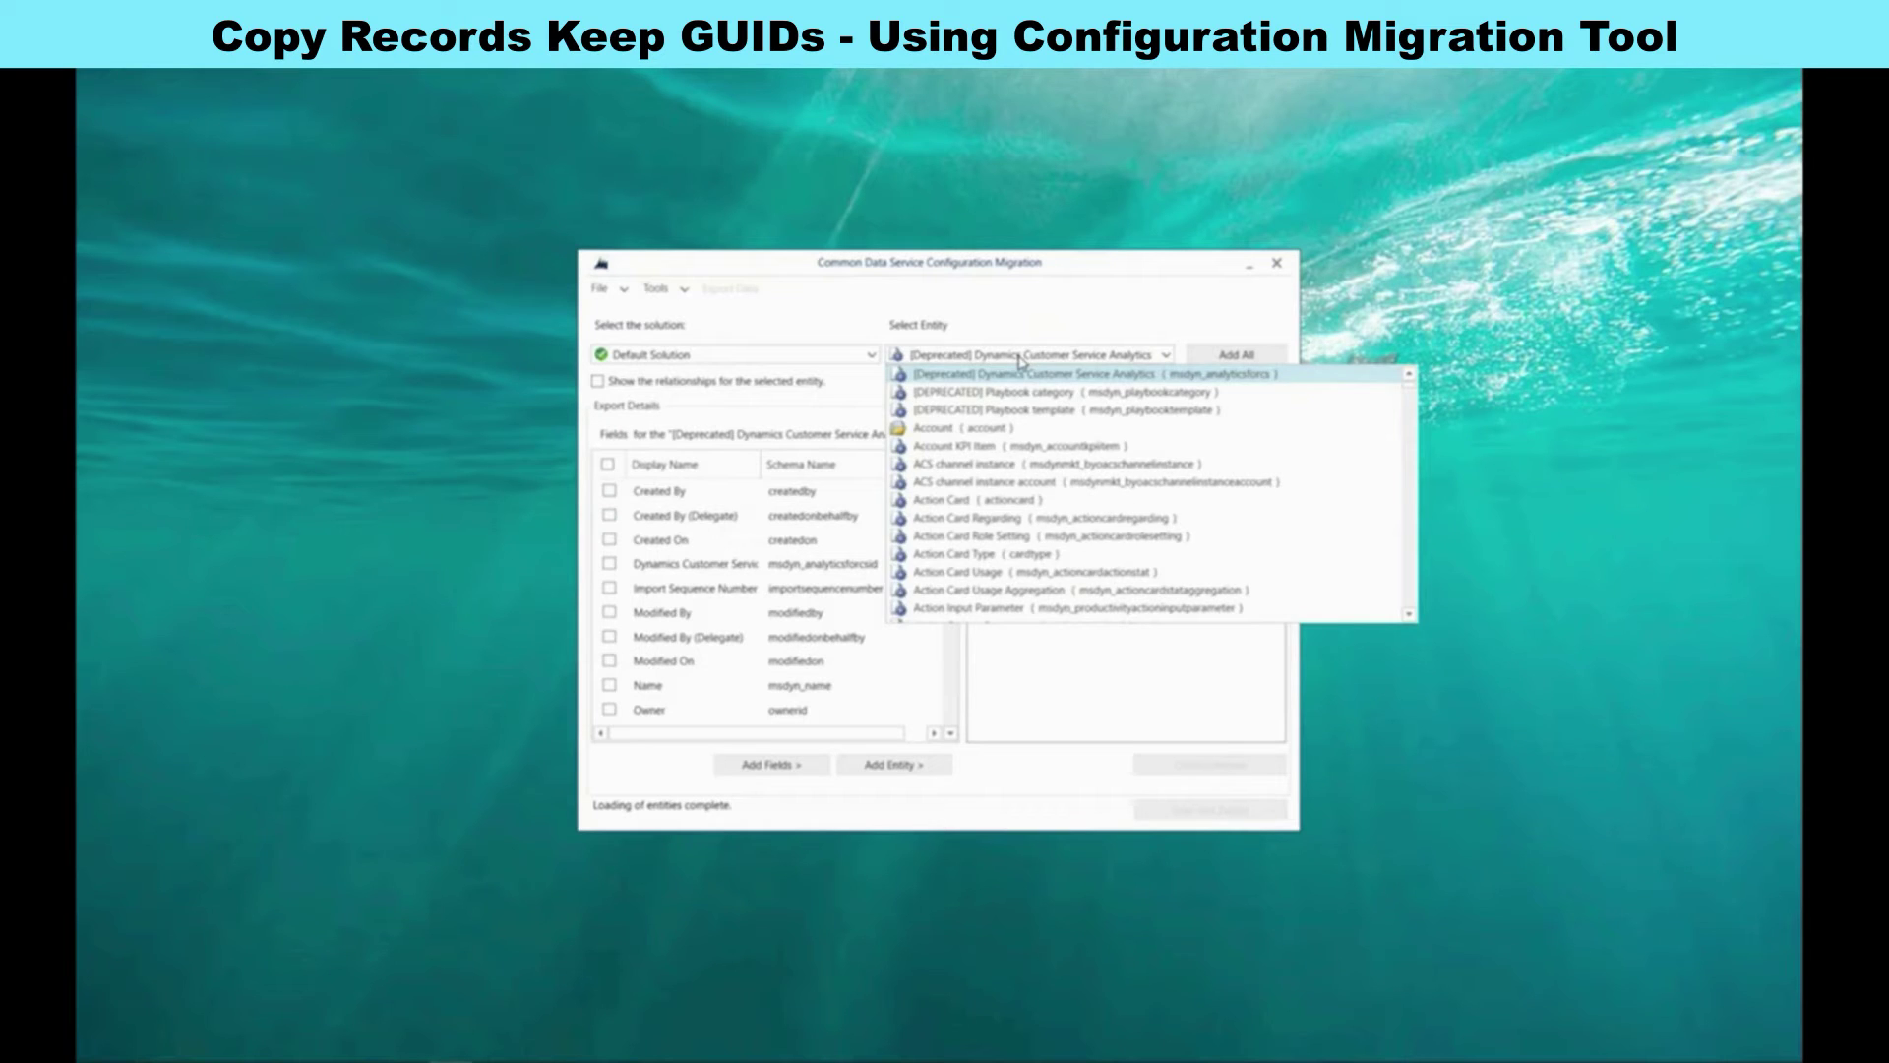
click(1020, 360)
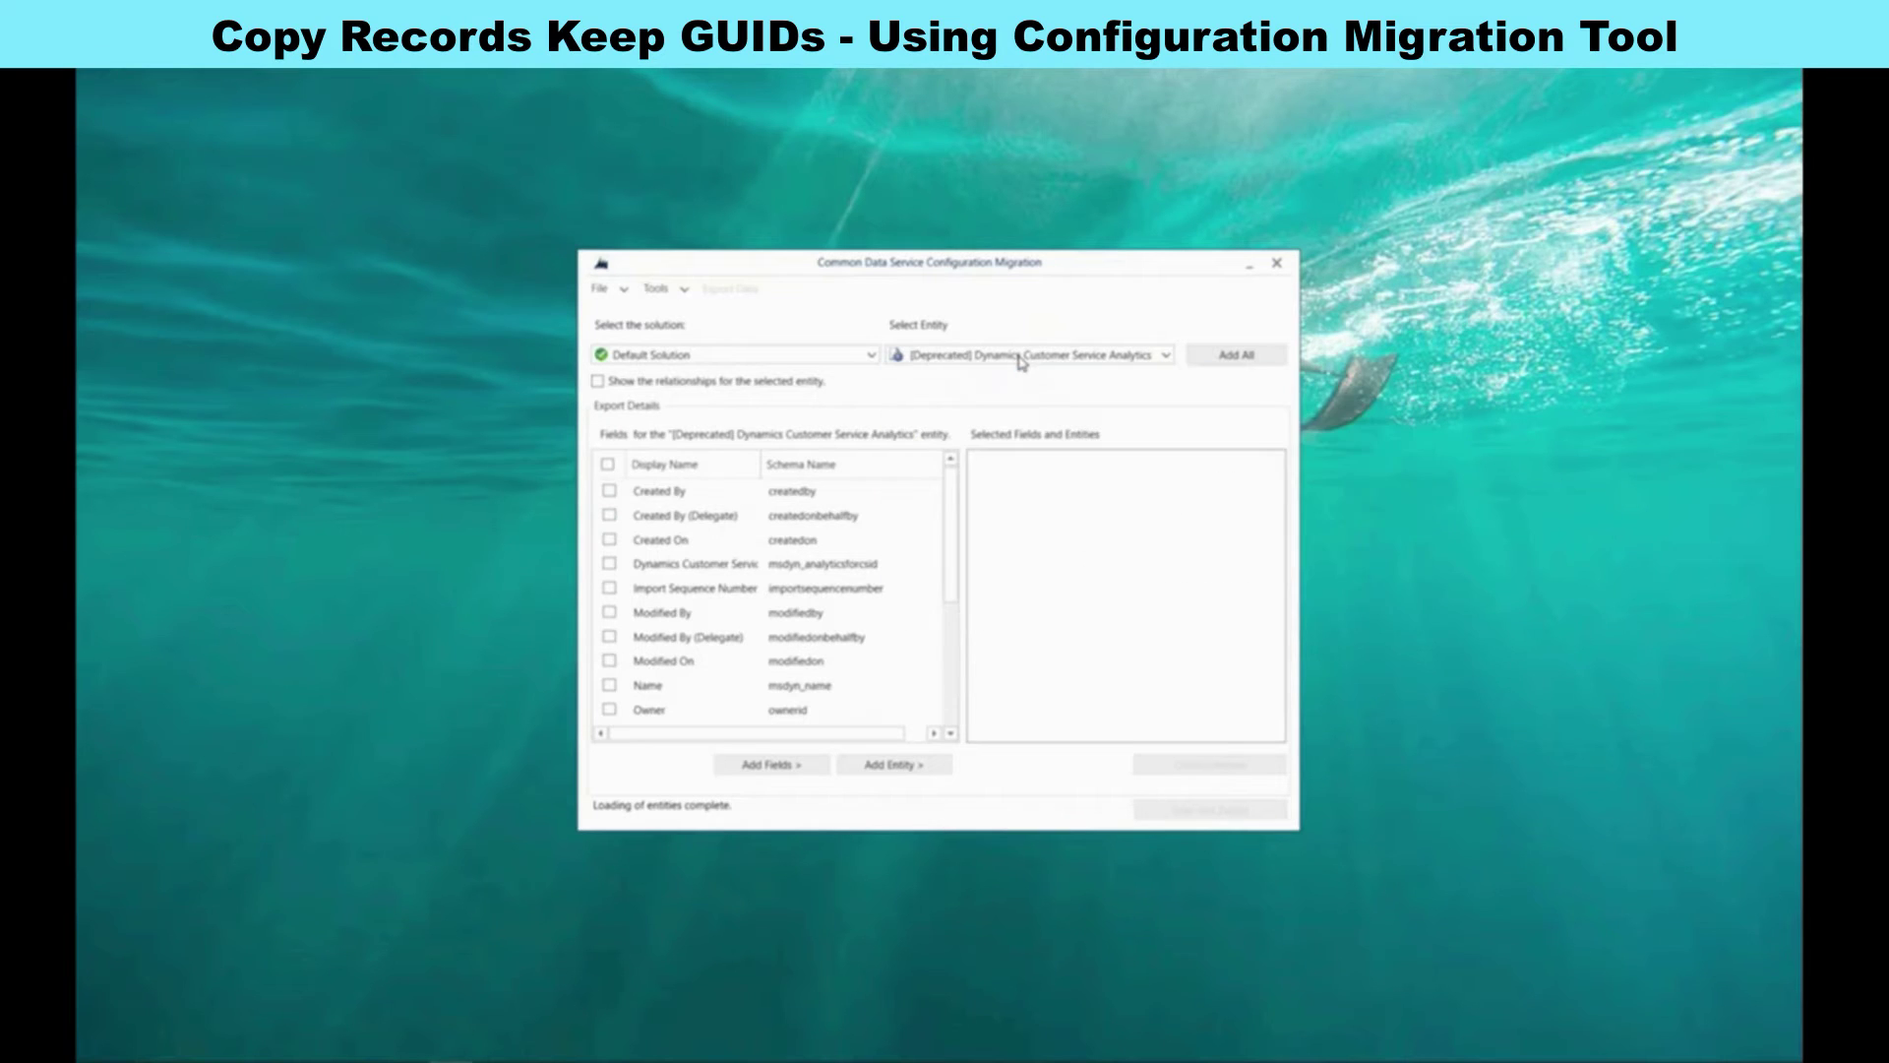
Choose GroupsAndAgents as the source solution for the schema
click(747, 361)
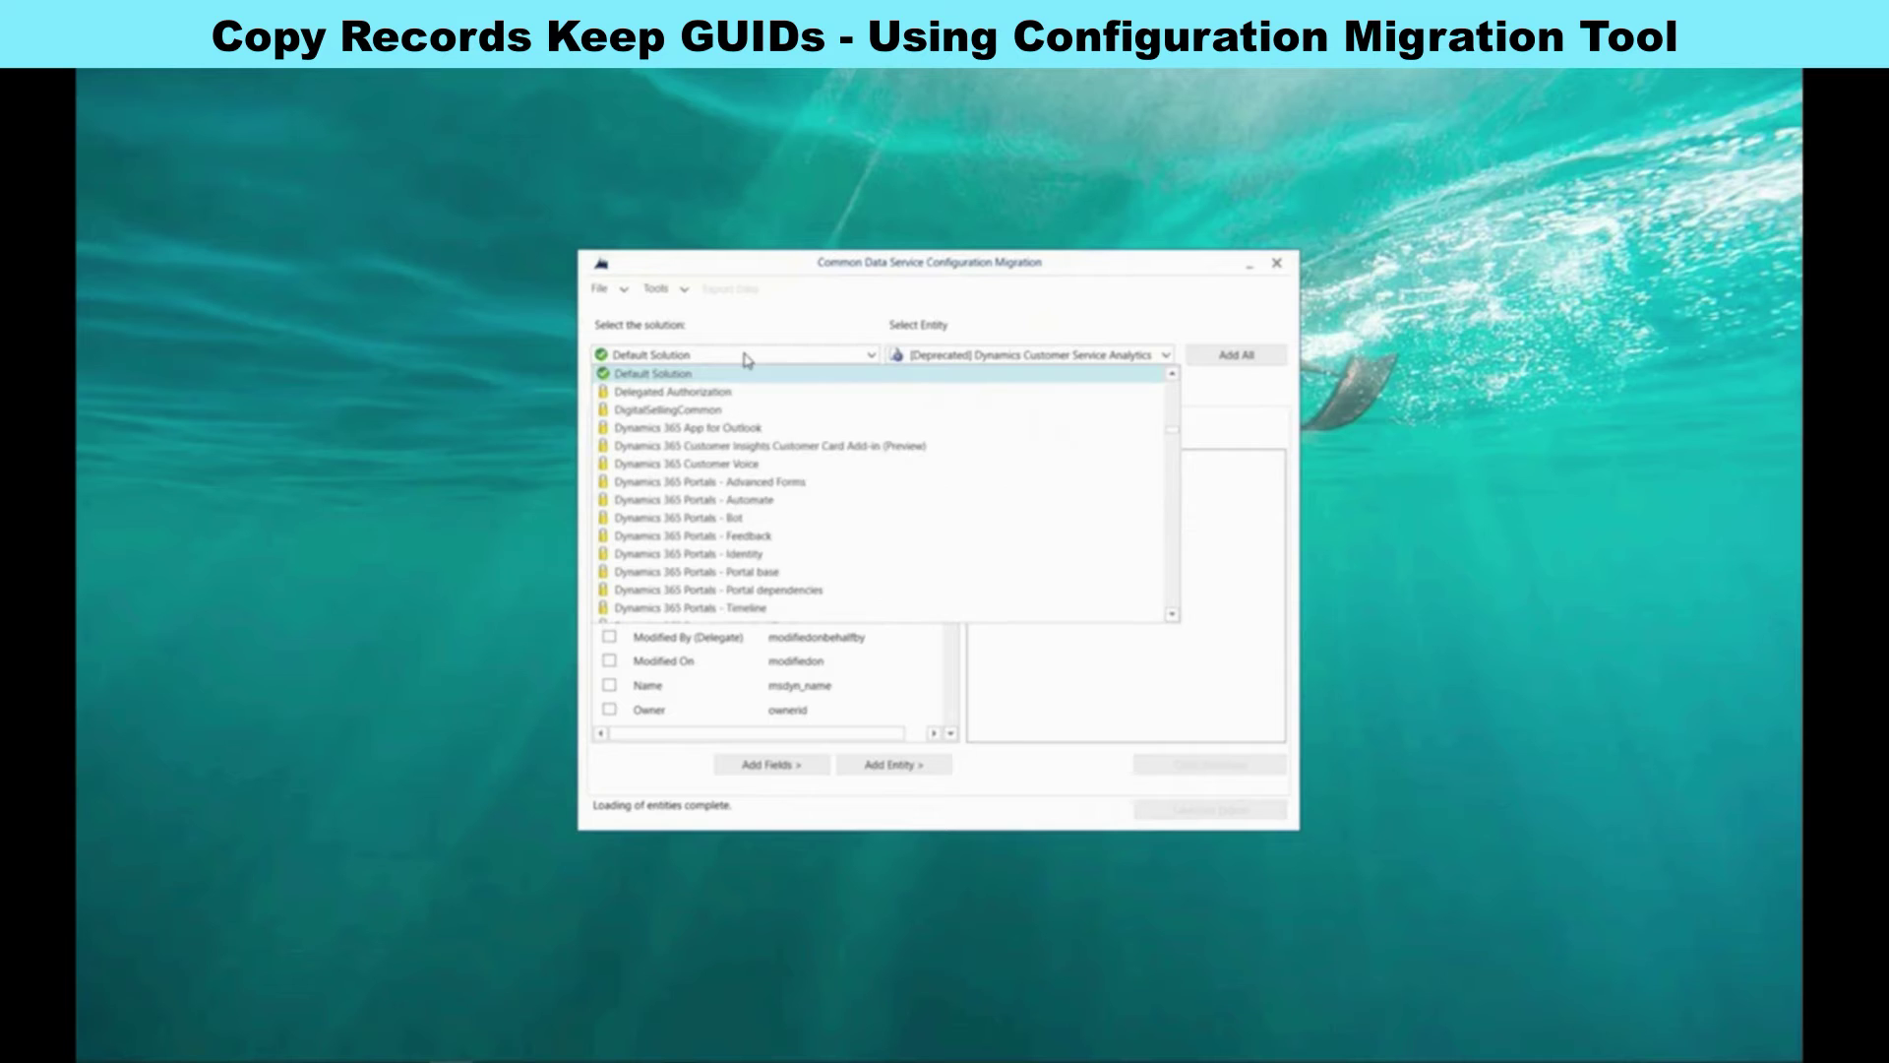
scroll(776, 517, down, 8)
scroll(777, 516, down, 4)
click(692, 580)
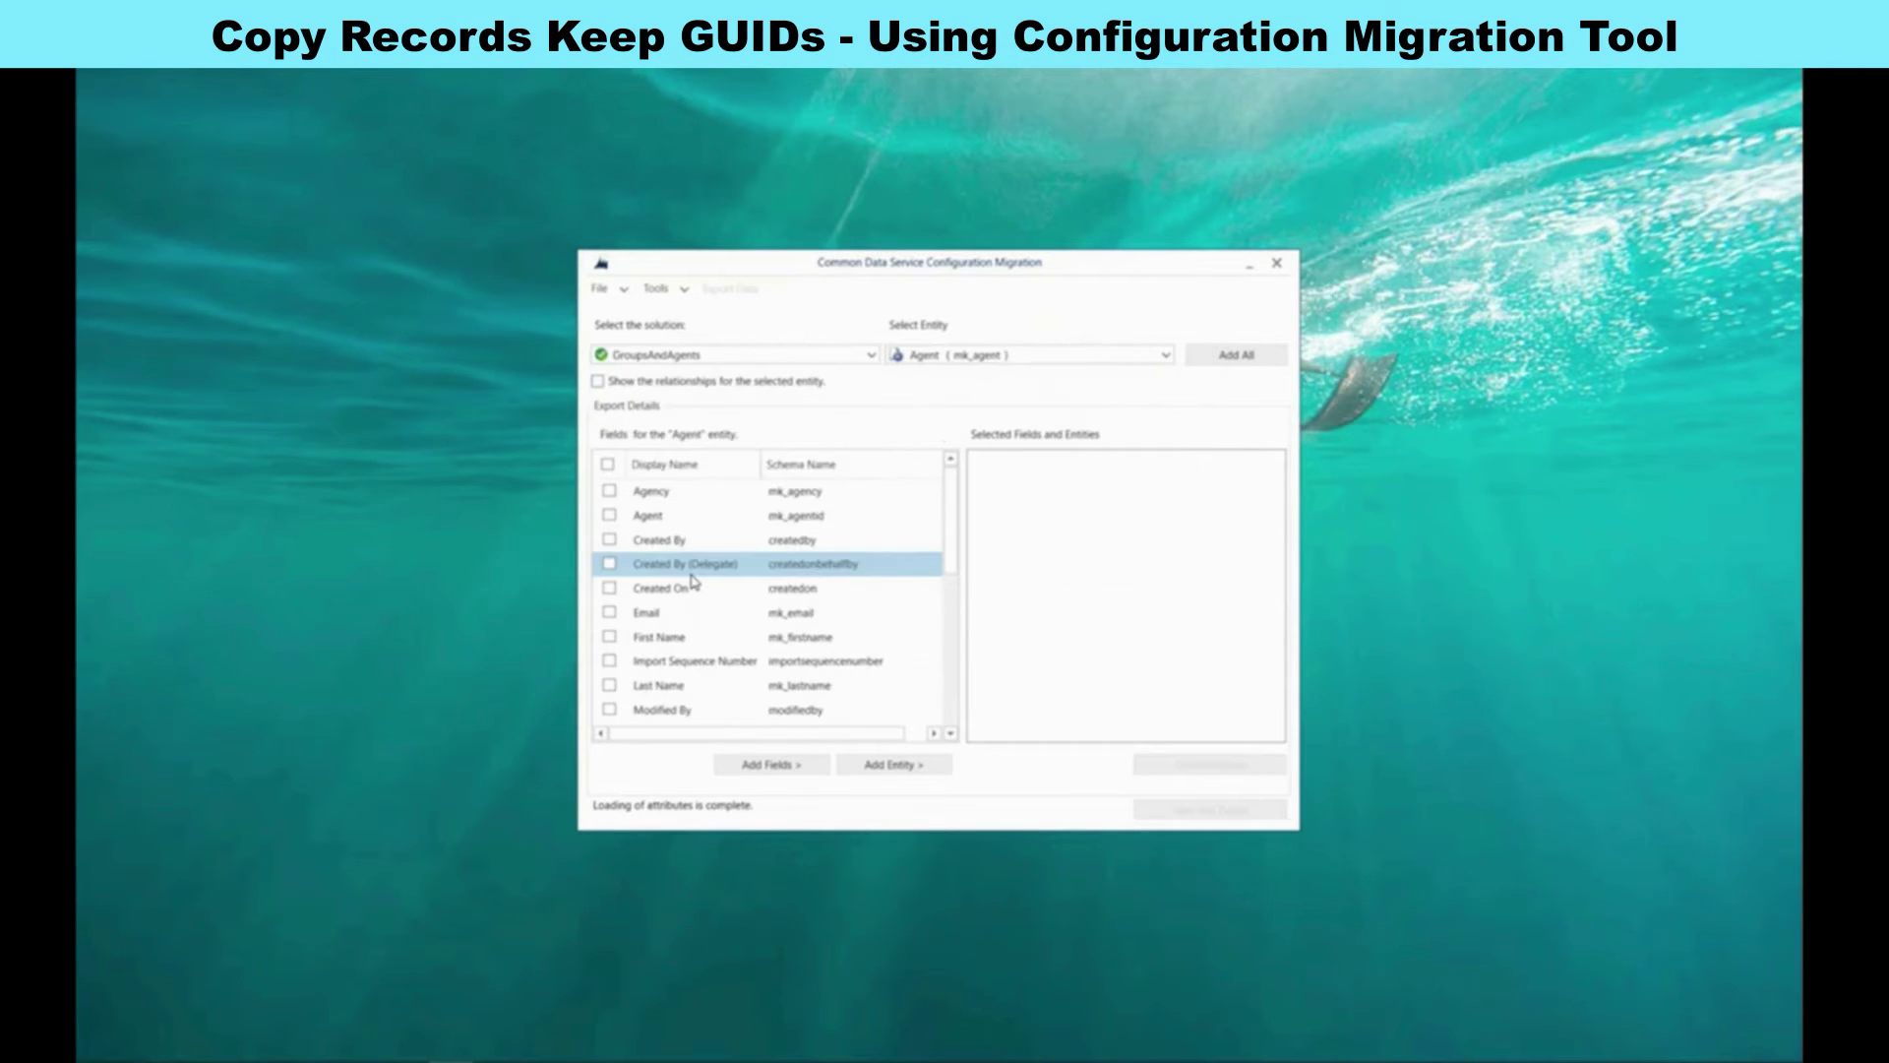
Check the fields of the Agent and Group entities and add all of the solution's entities to the schema
click(982, 359)
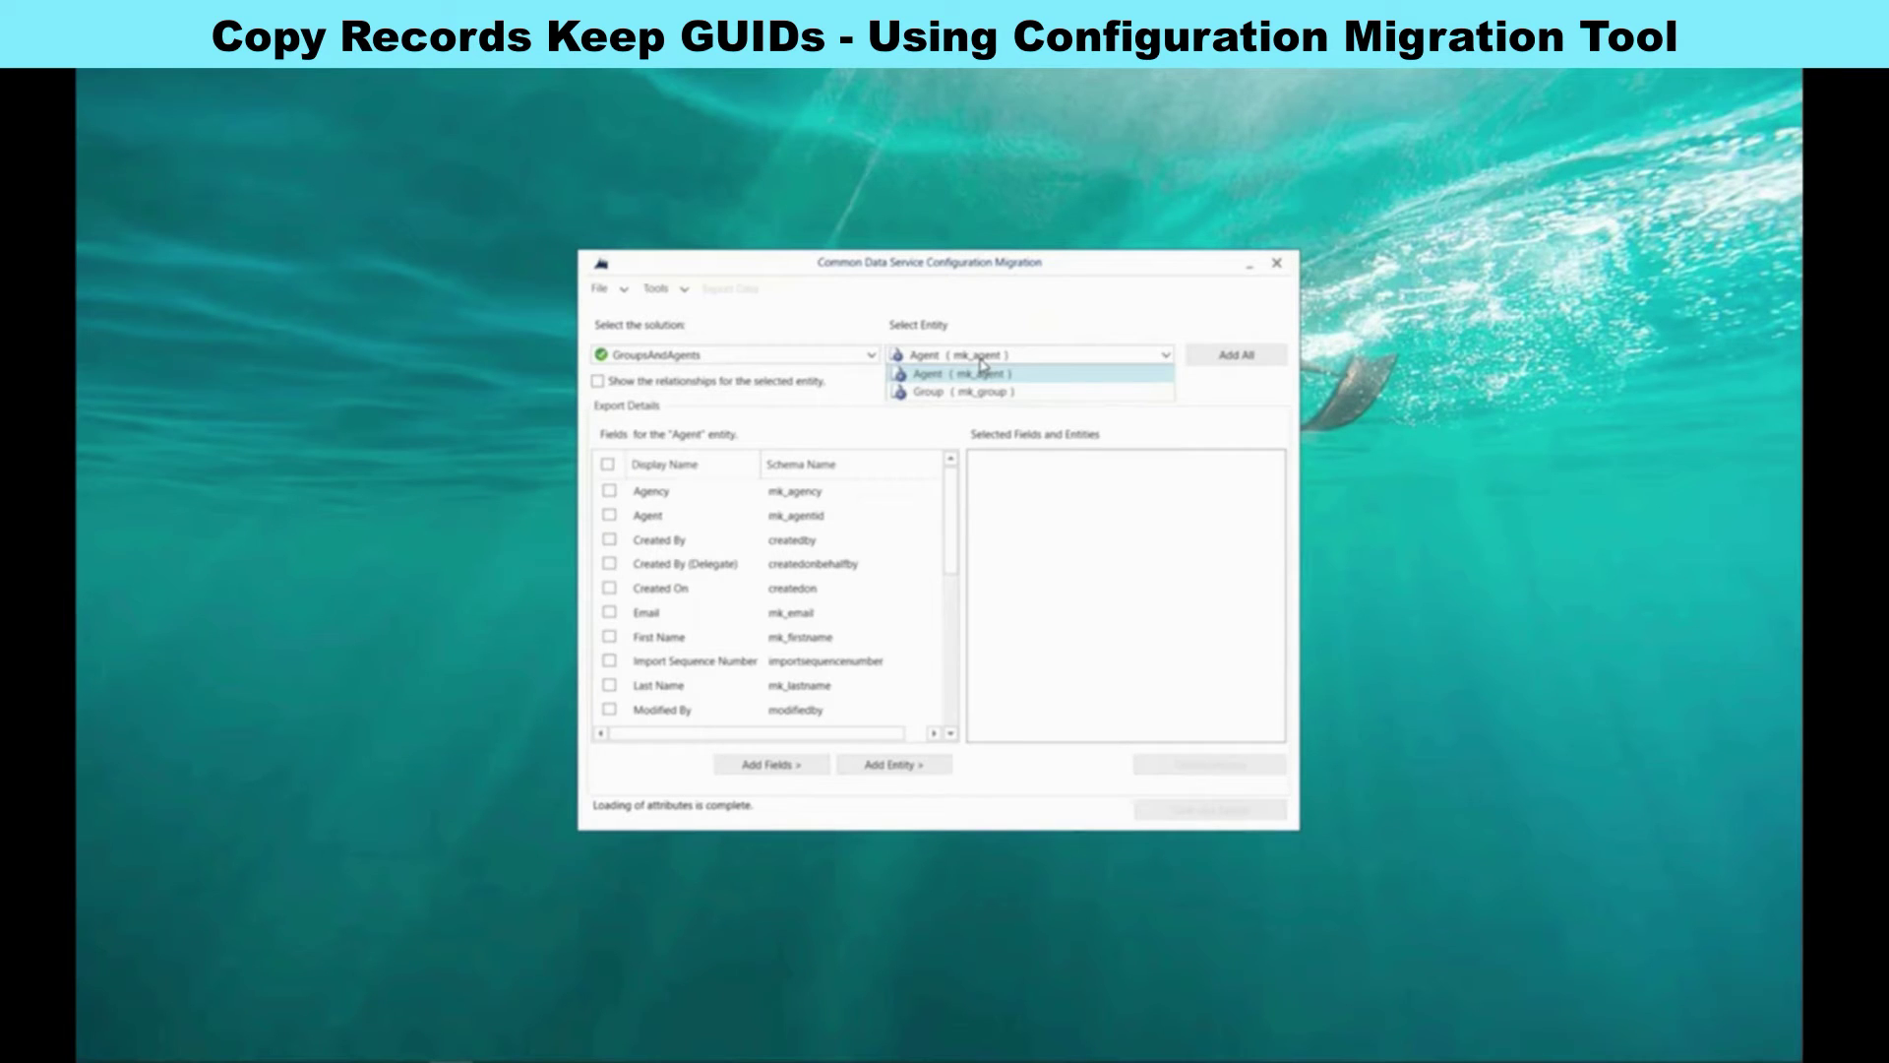
click(981, 365)
click(983, 363)
click(982, 370)
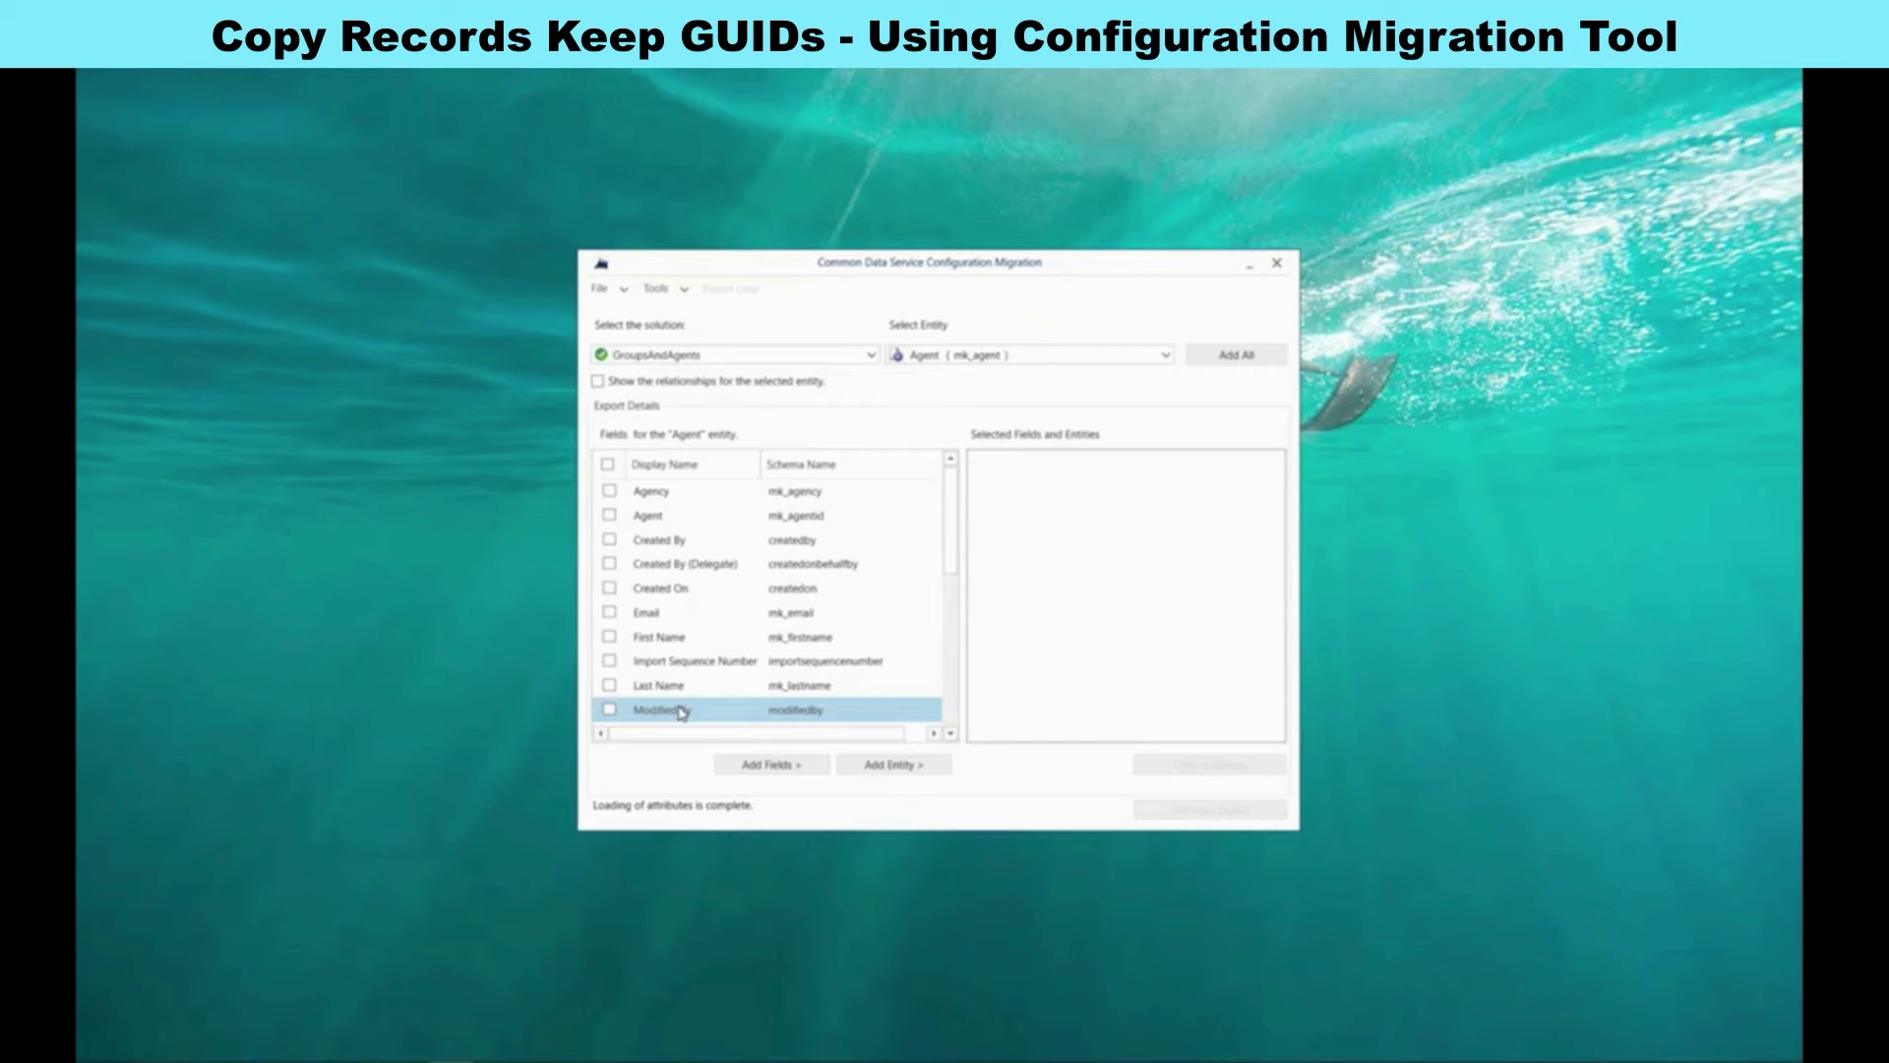
click(996, 356)
click(996, 392)
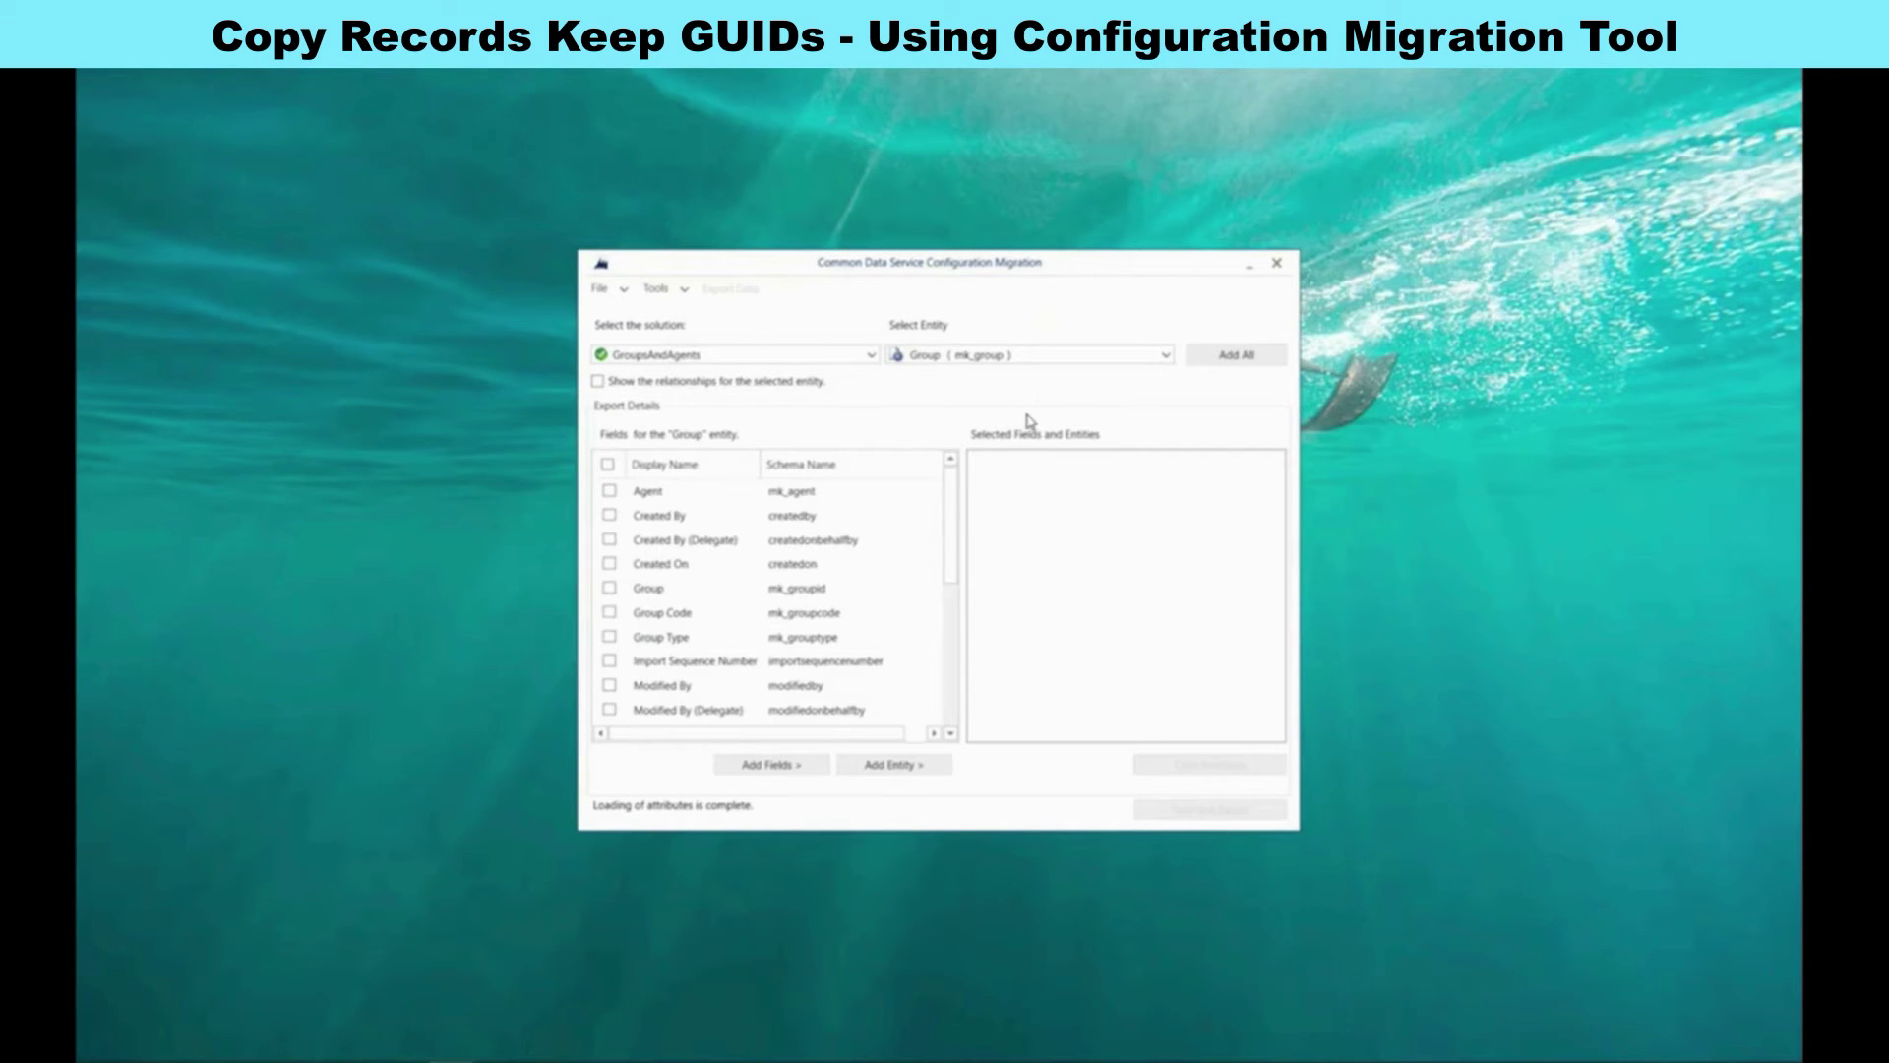
click(1251, 359)
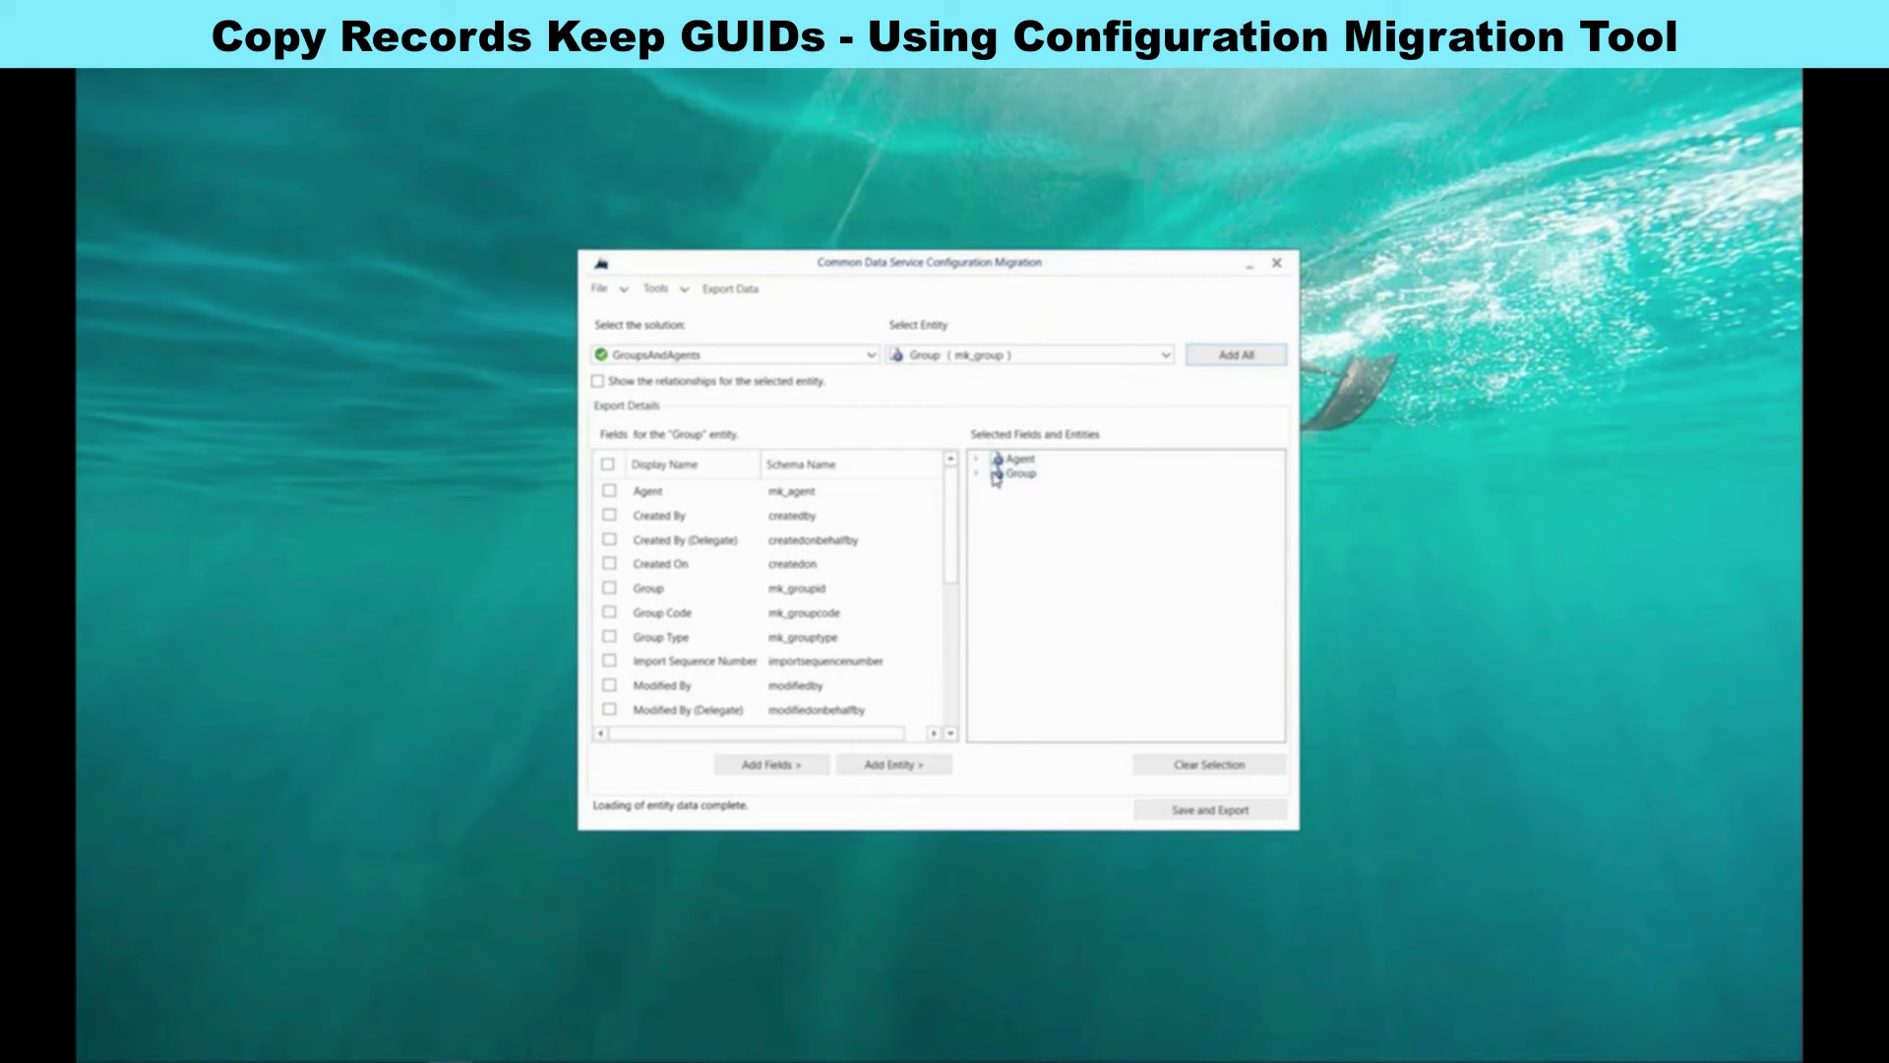
Validate the schema and save it as GandASchema in the import folder
click(685, 291)
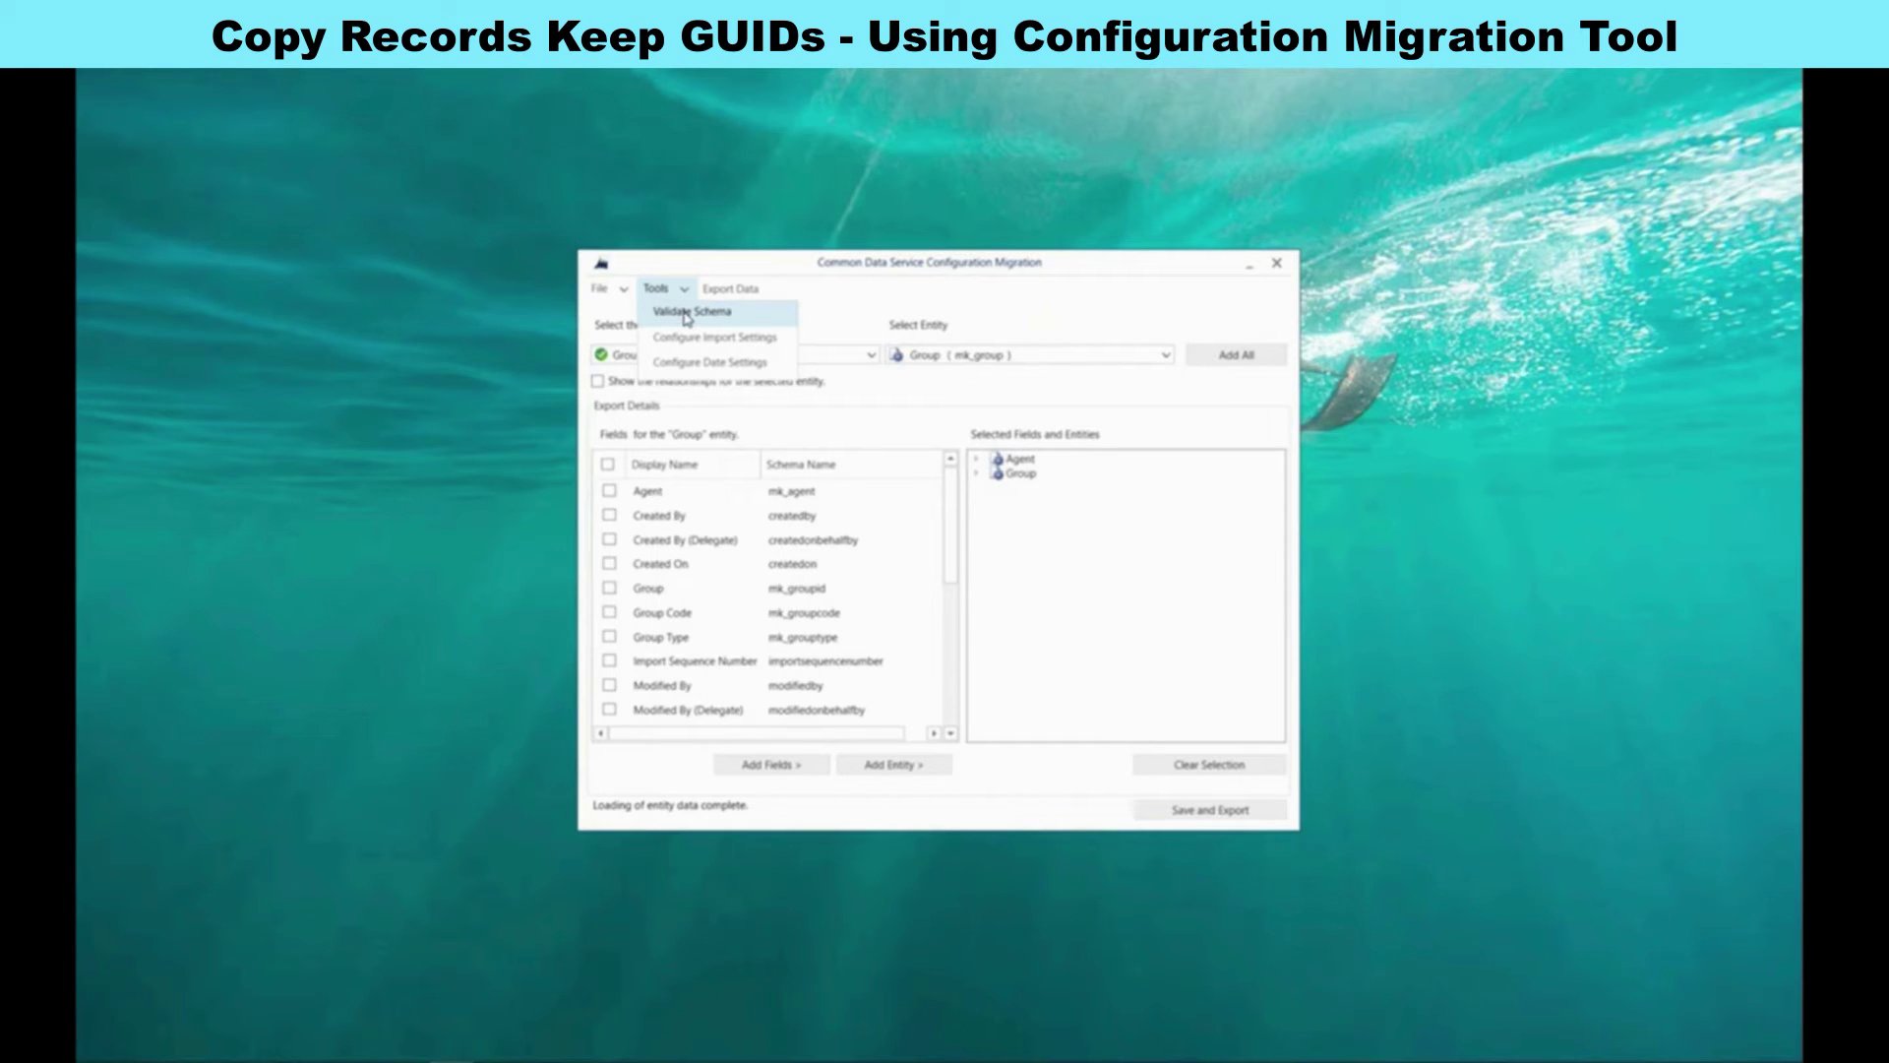
click(716, 315)
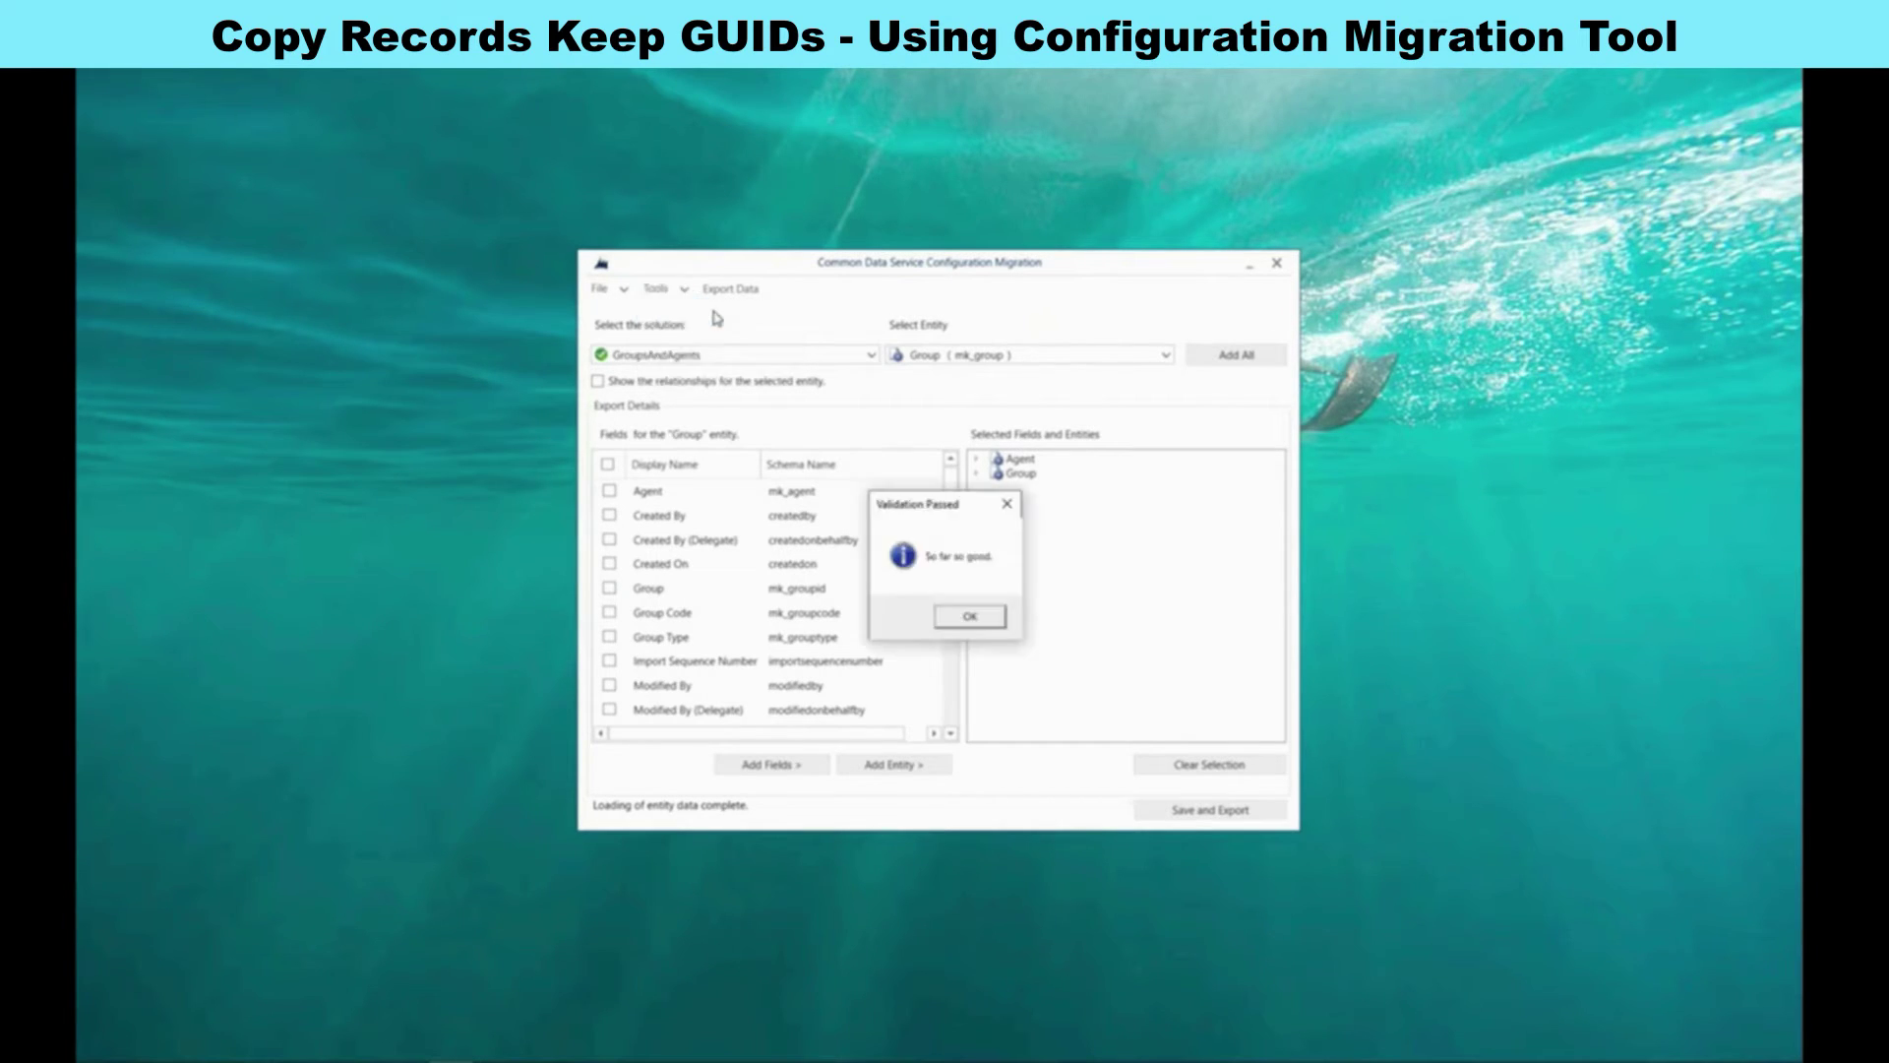
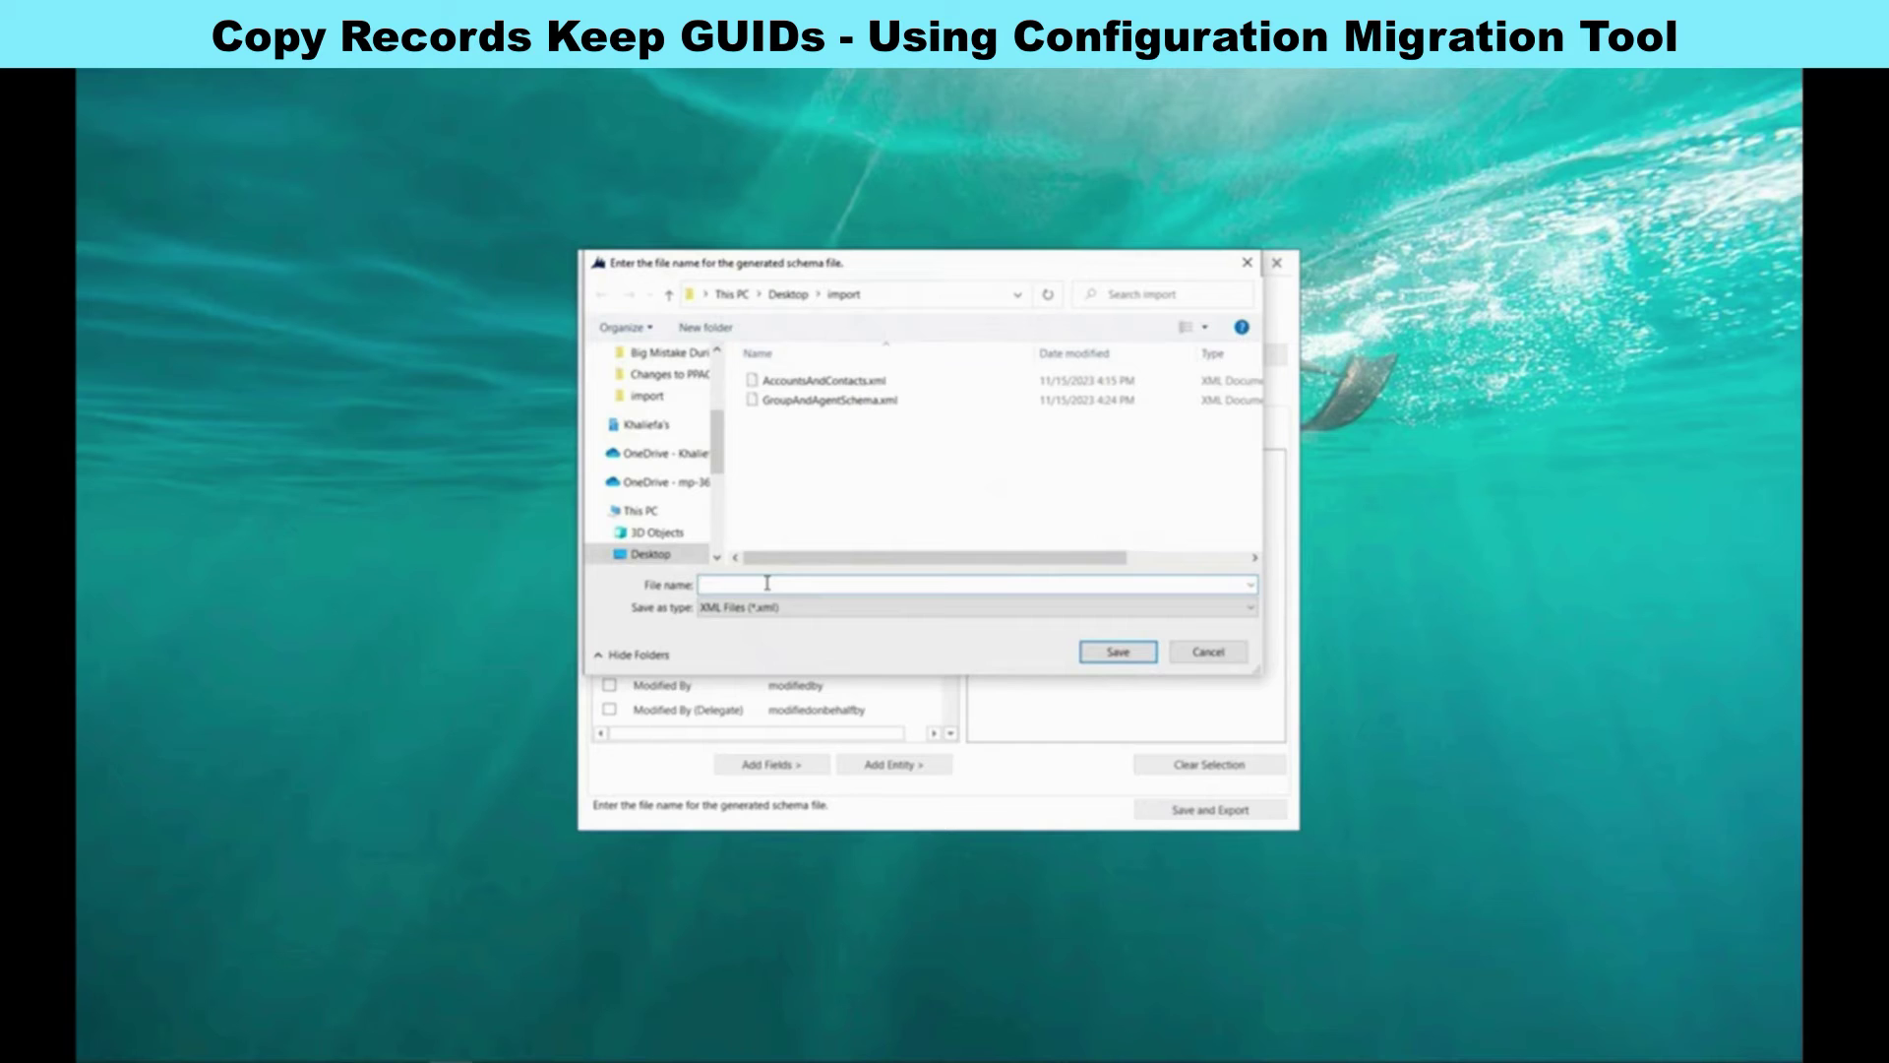
text(GandASchema)
click(1118, 653)
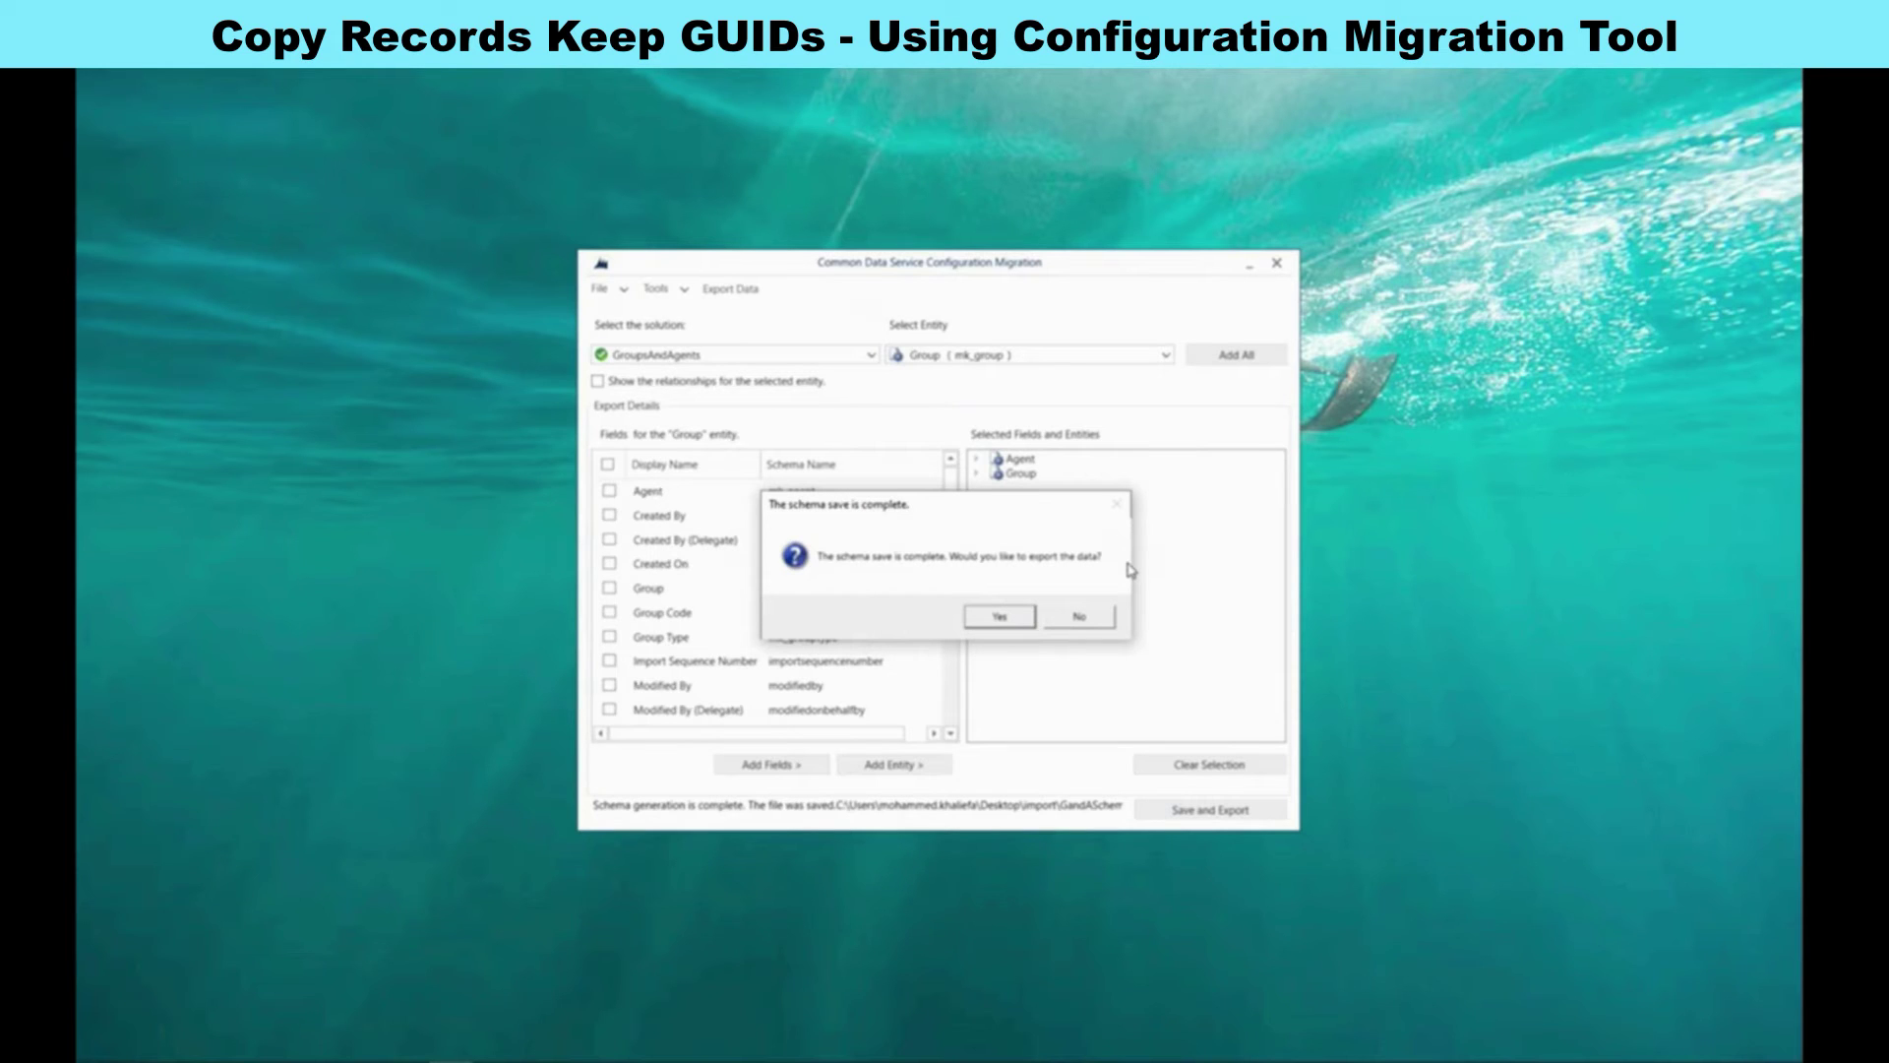
Export the schema's data to a zip file named GandAData in the import folder and exit the export
click(1003, 620)
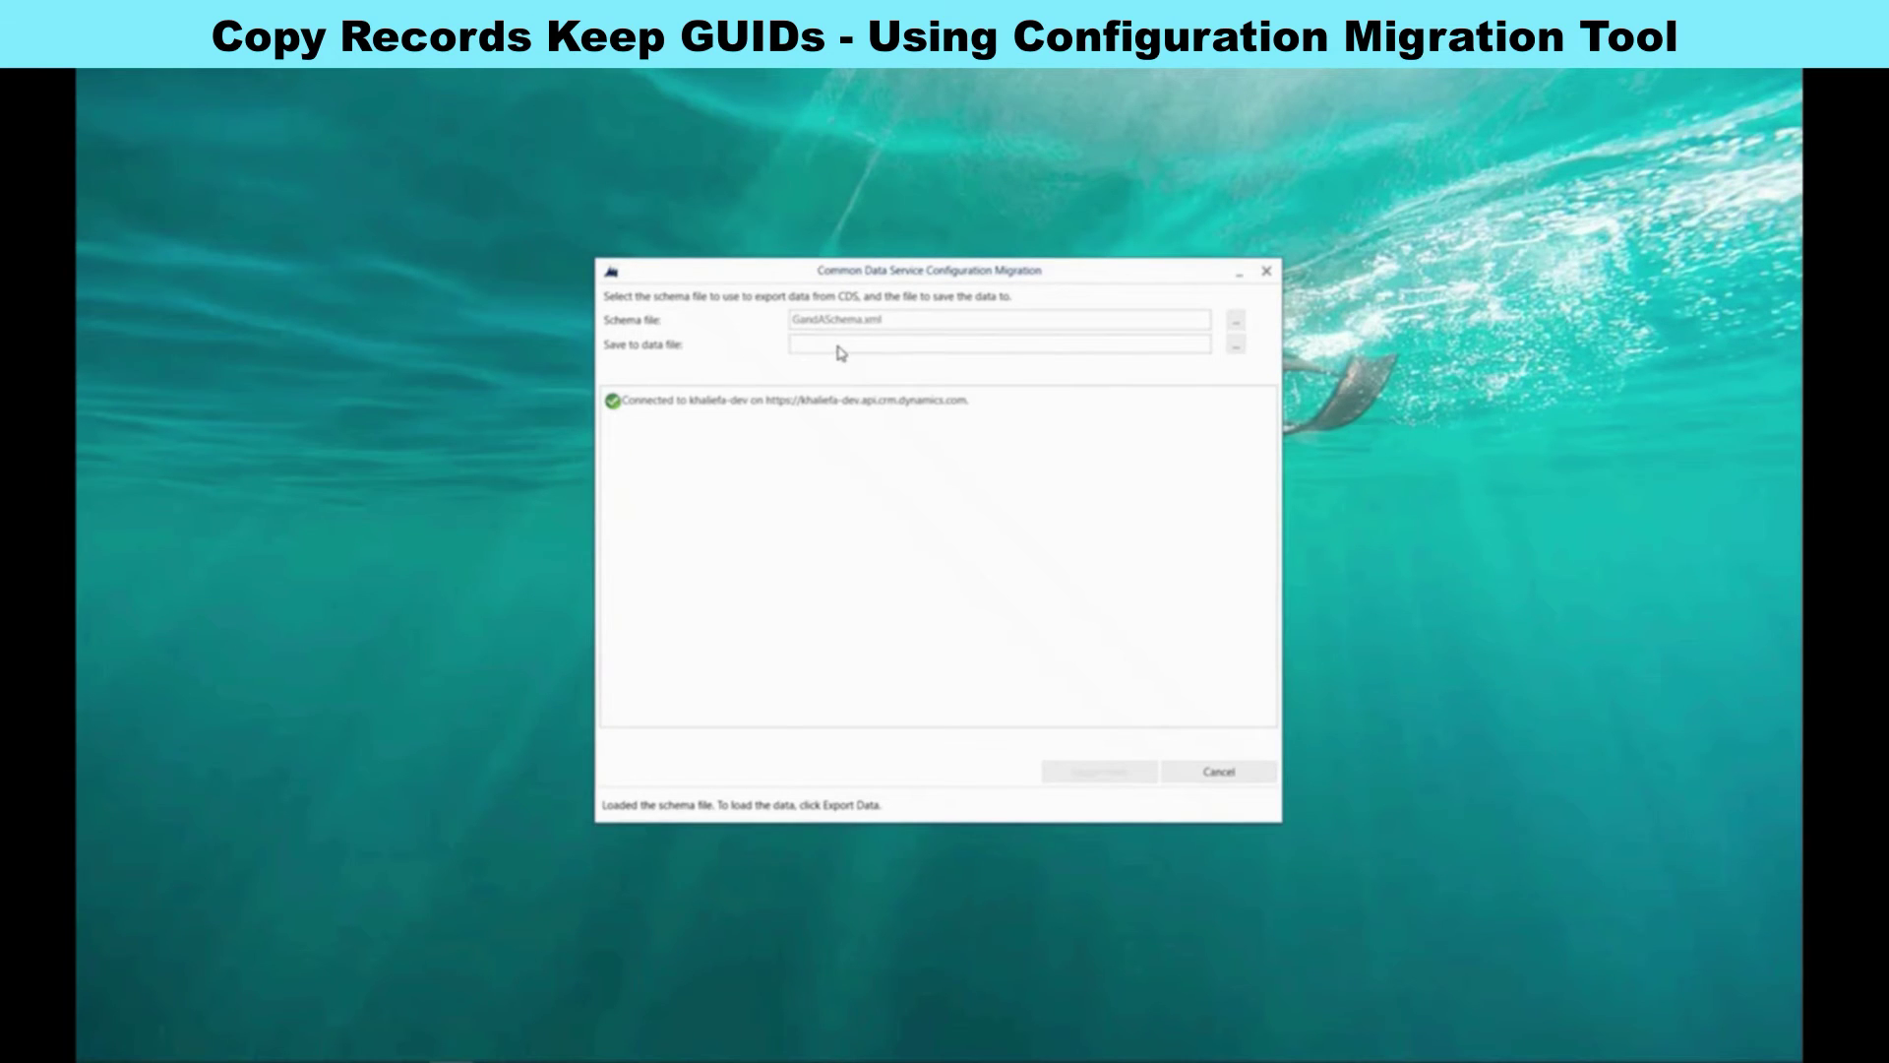
click(1236, 347)
text(G)
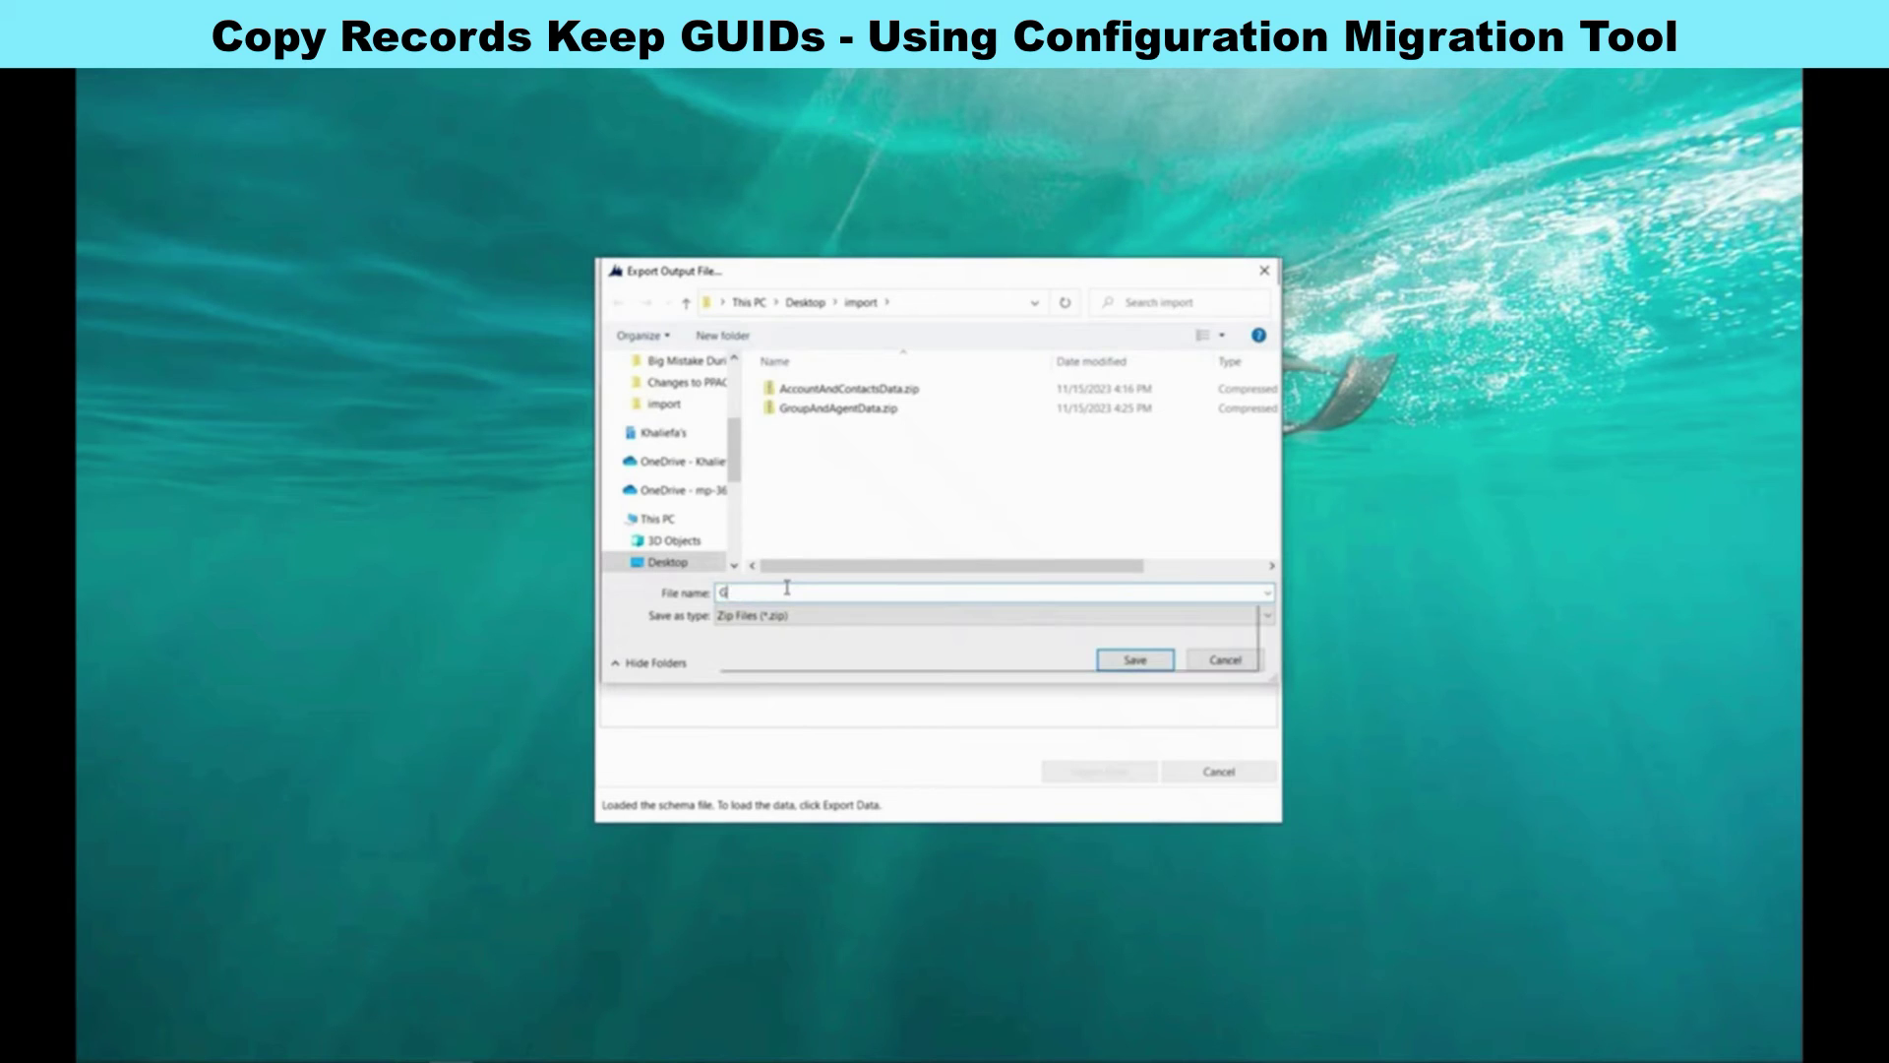
text(andAData)
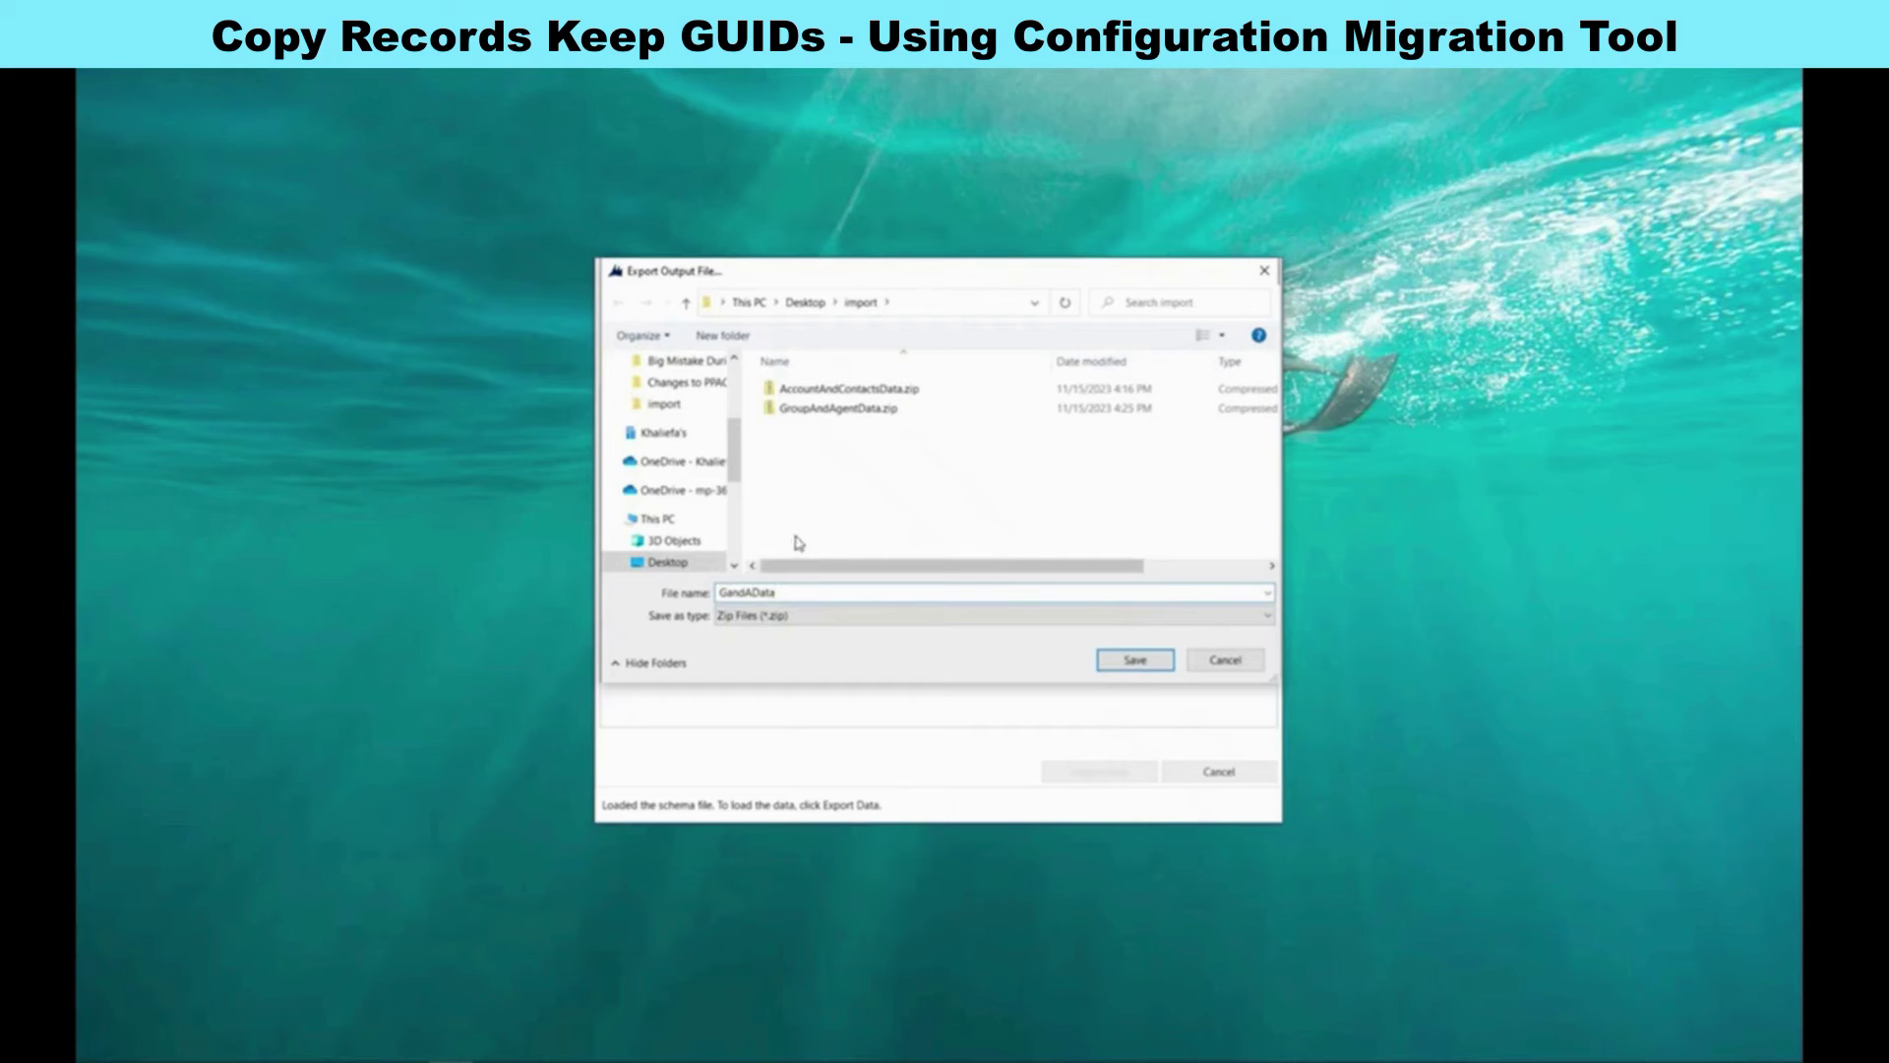
click(1137, 661)
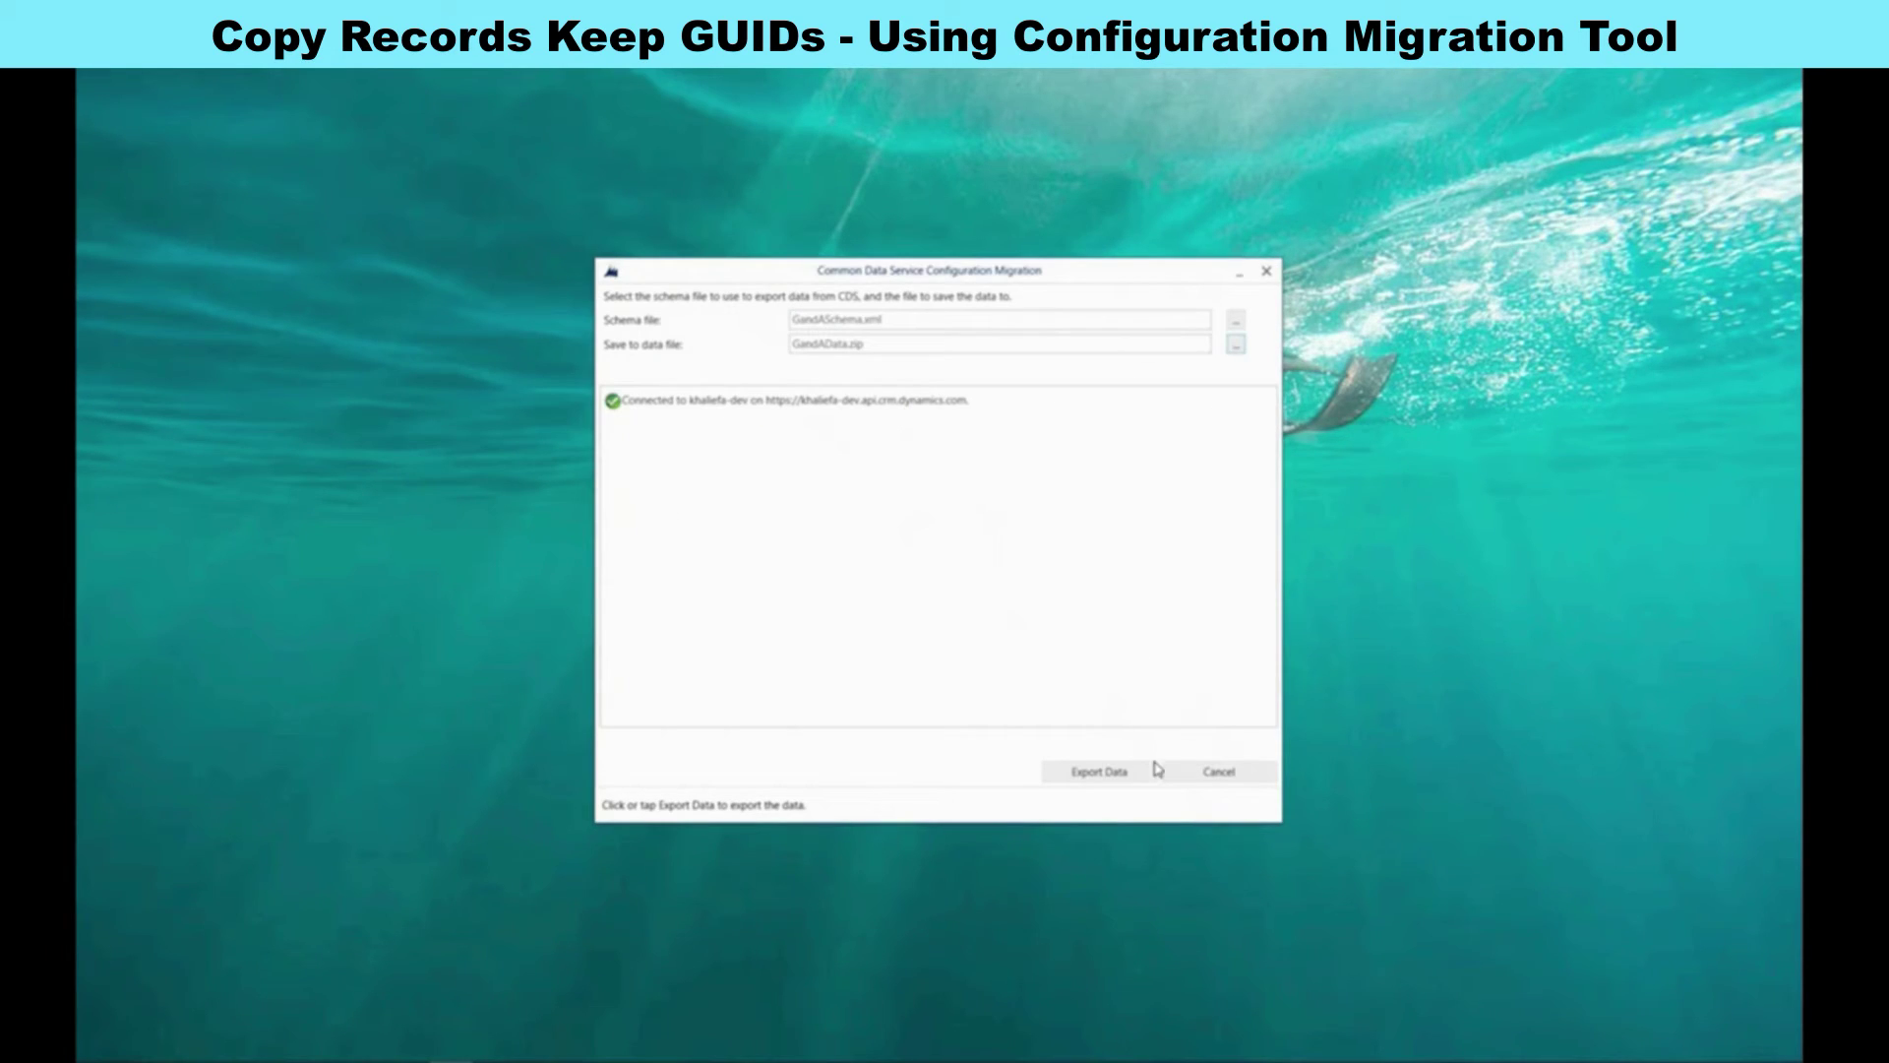
click(1119, 776)
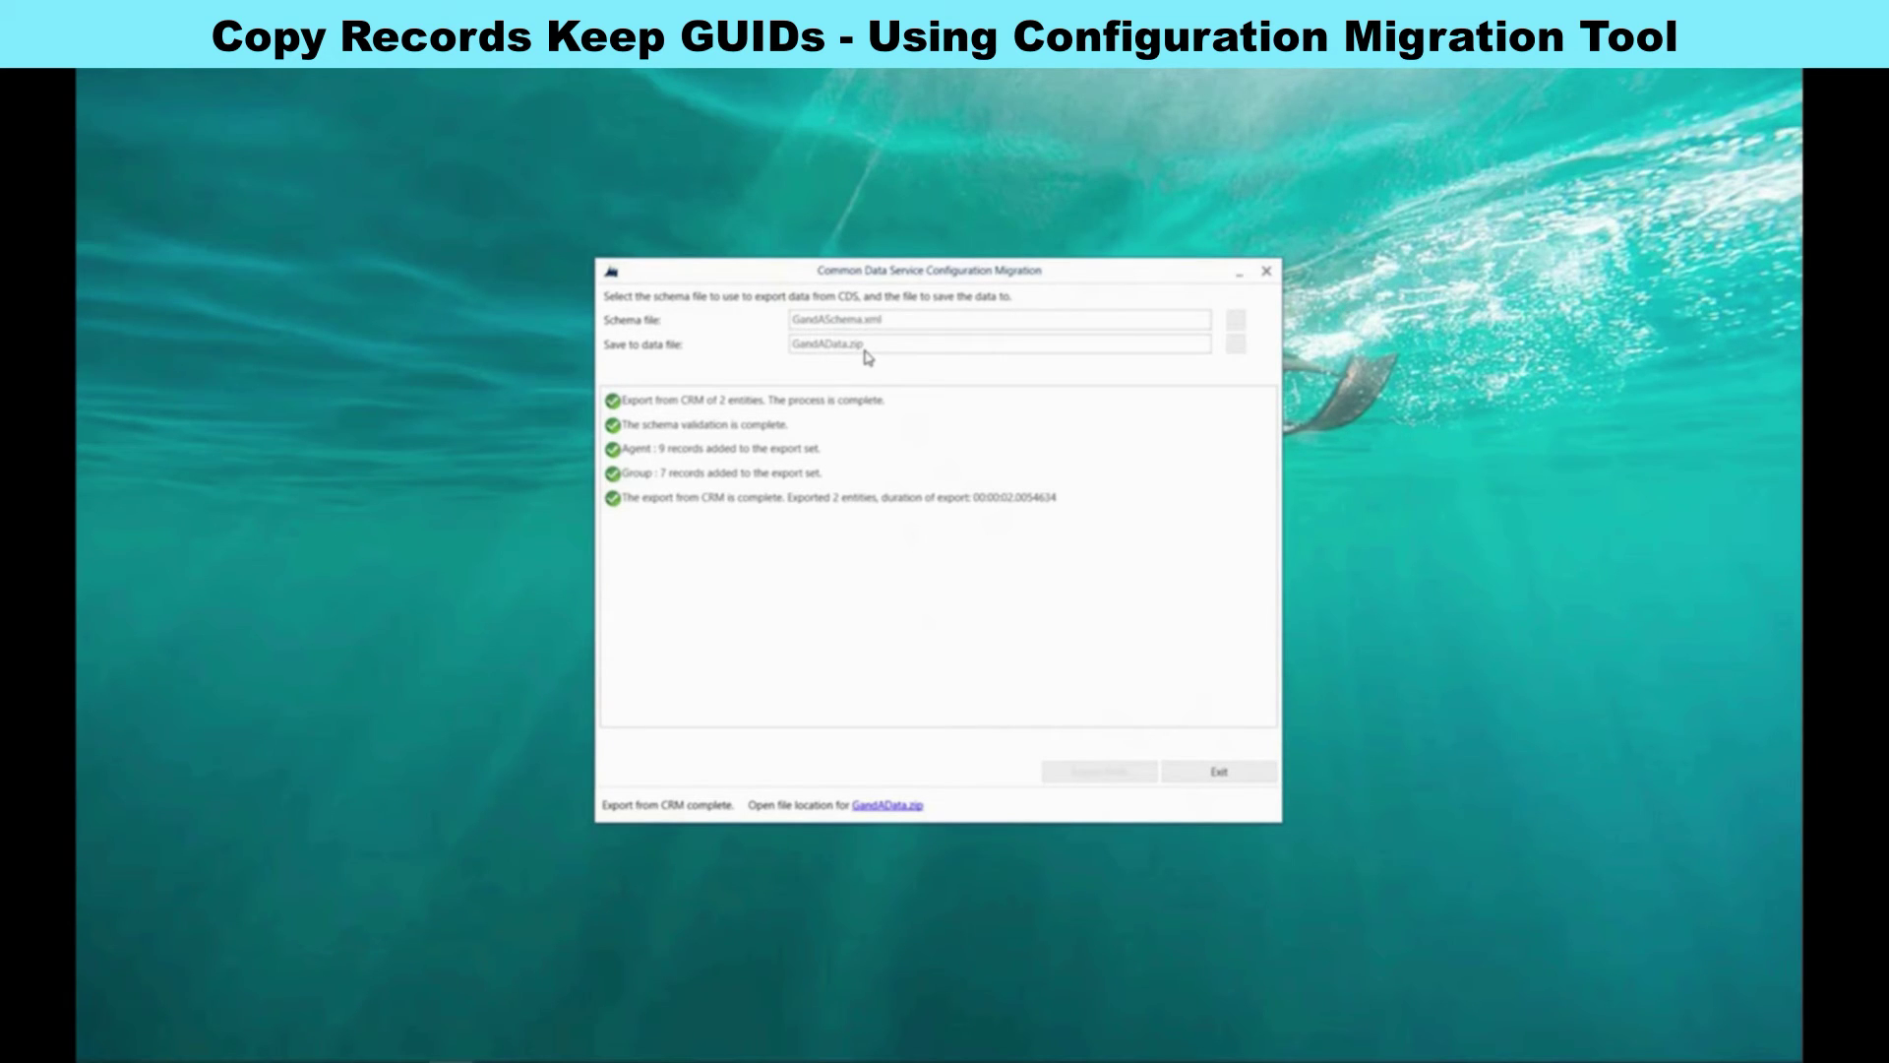
click(1237, 777)
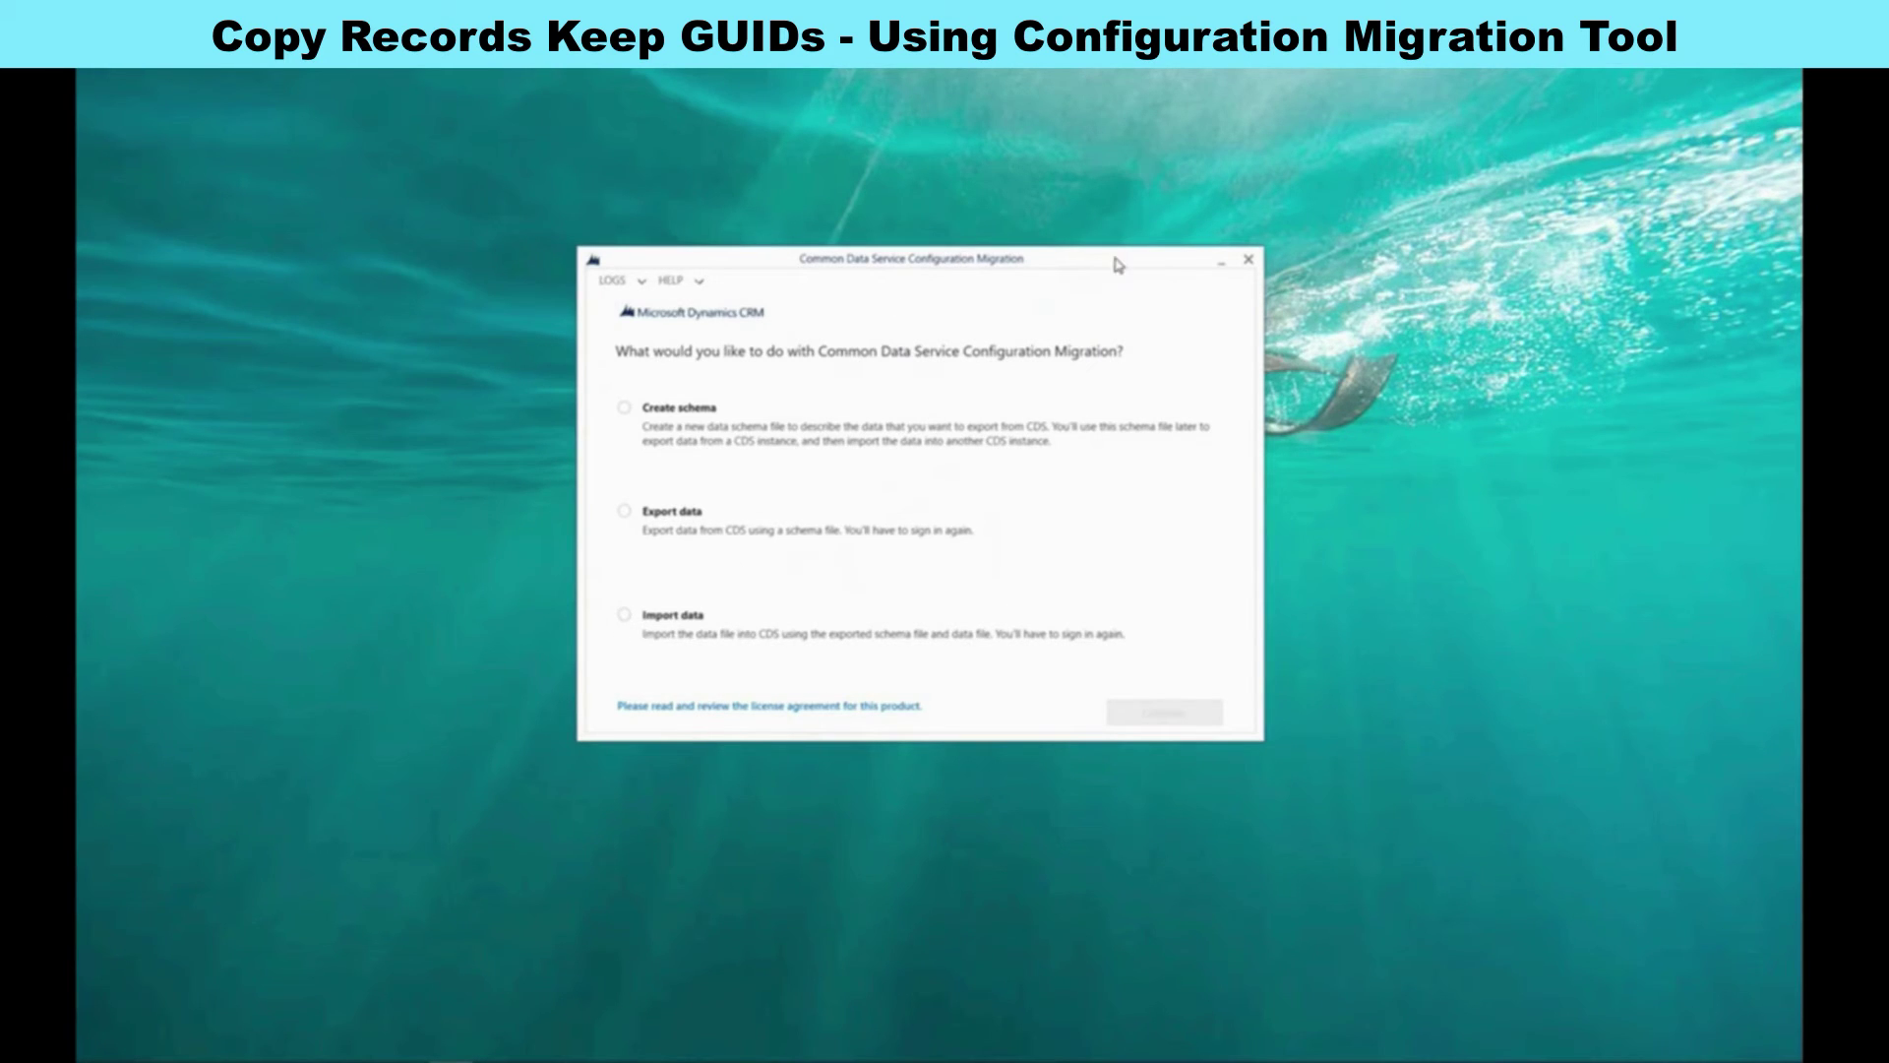
Start a data import, sign in with the saved credentials and connect to the test organization
click(624, 615)
click(1161, 714)
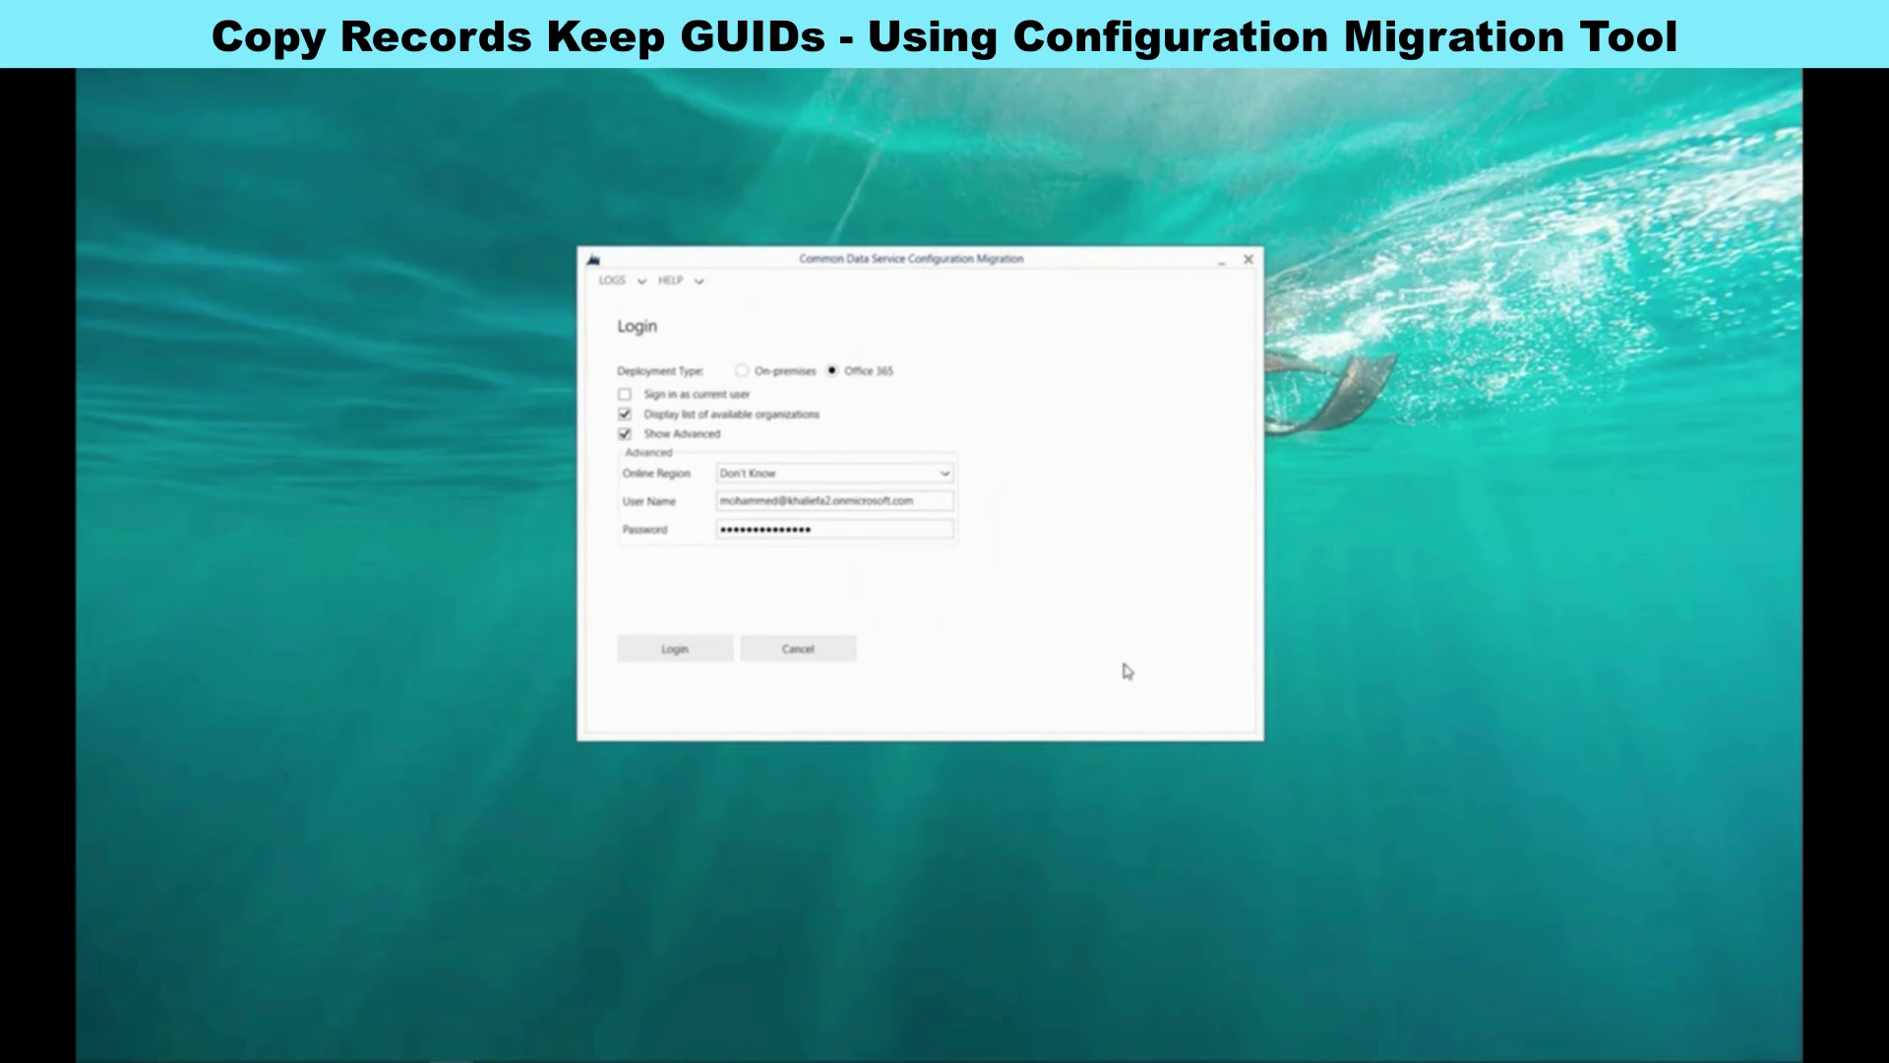
click(675, 651)
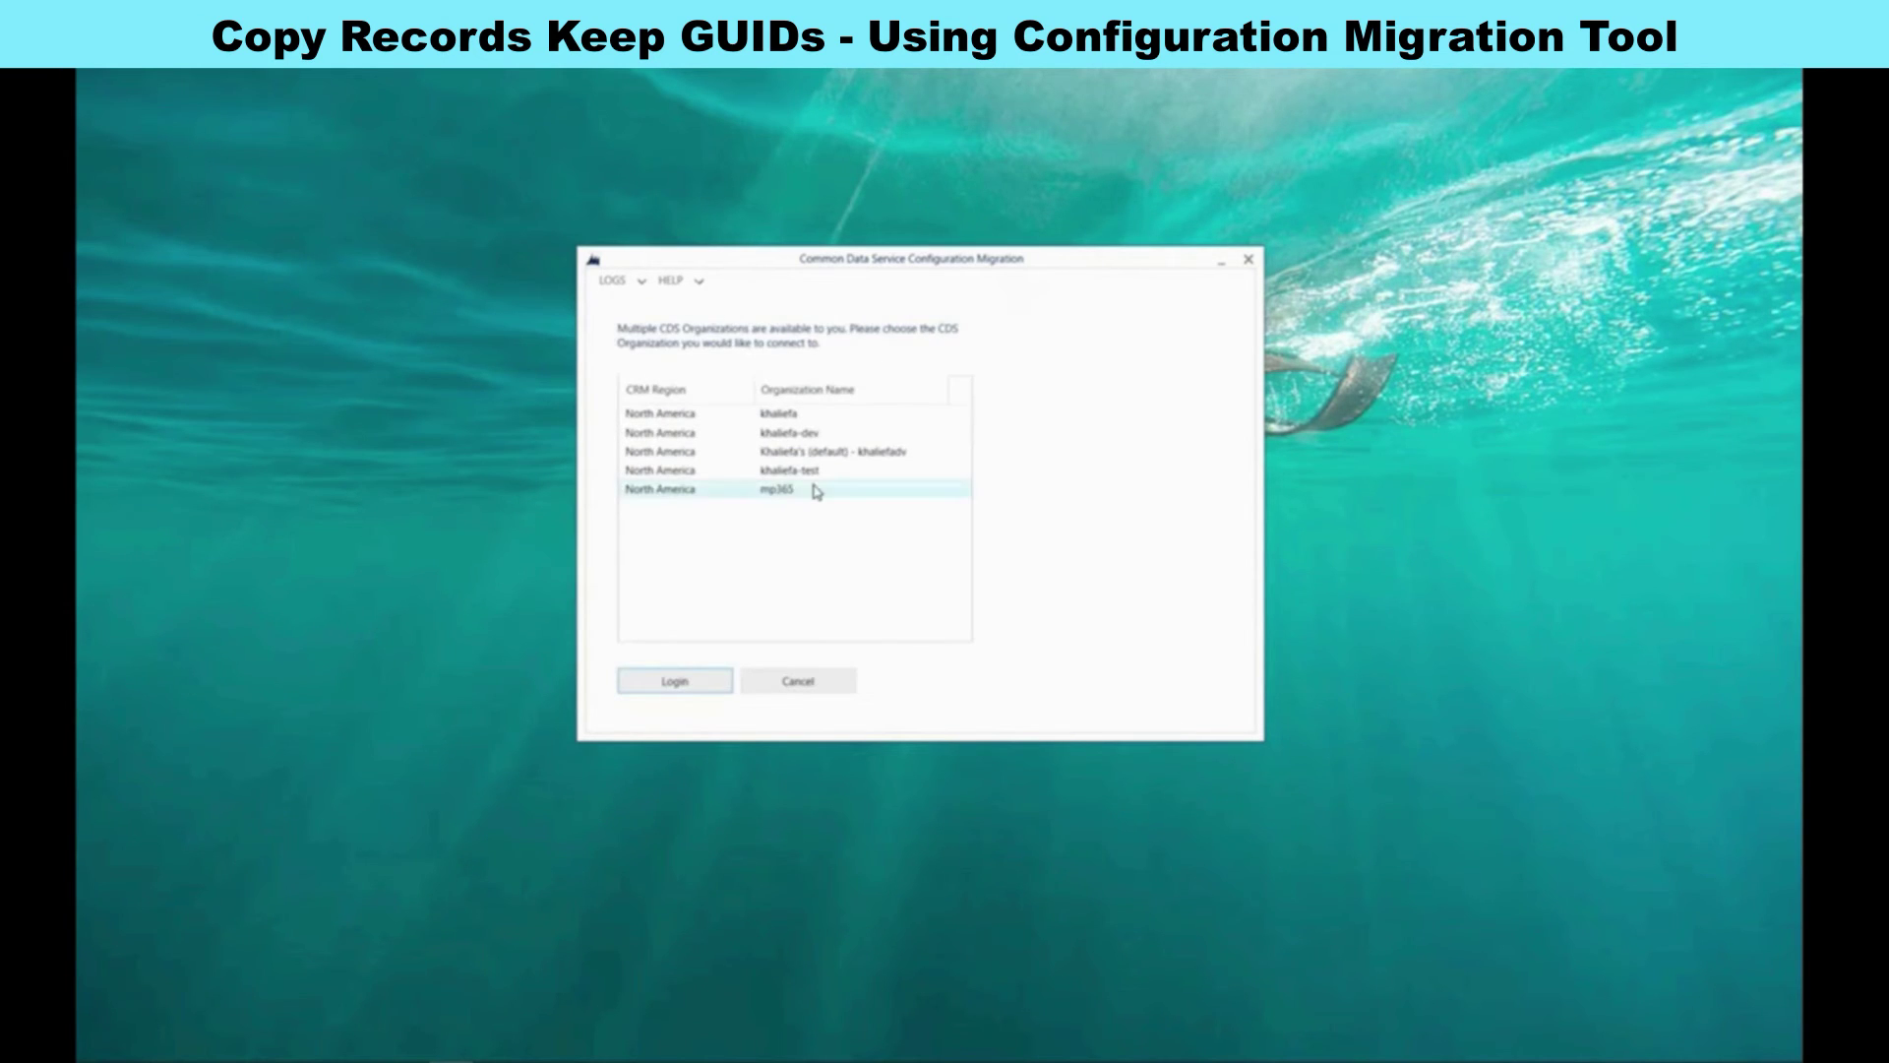
click(817, 473)
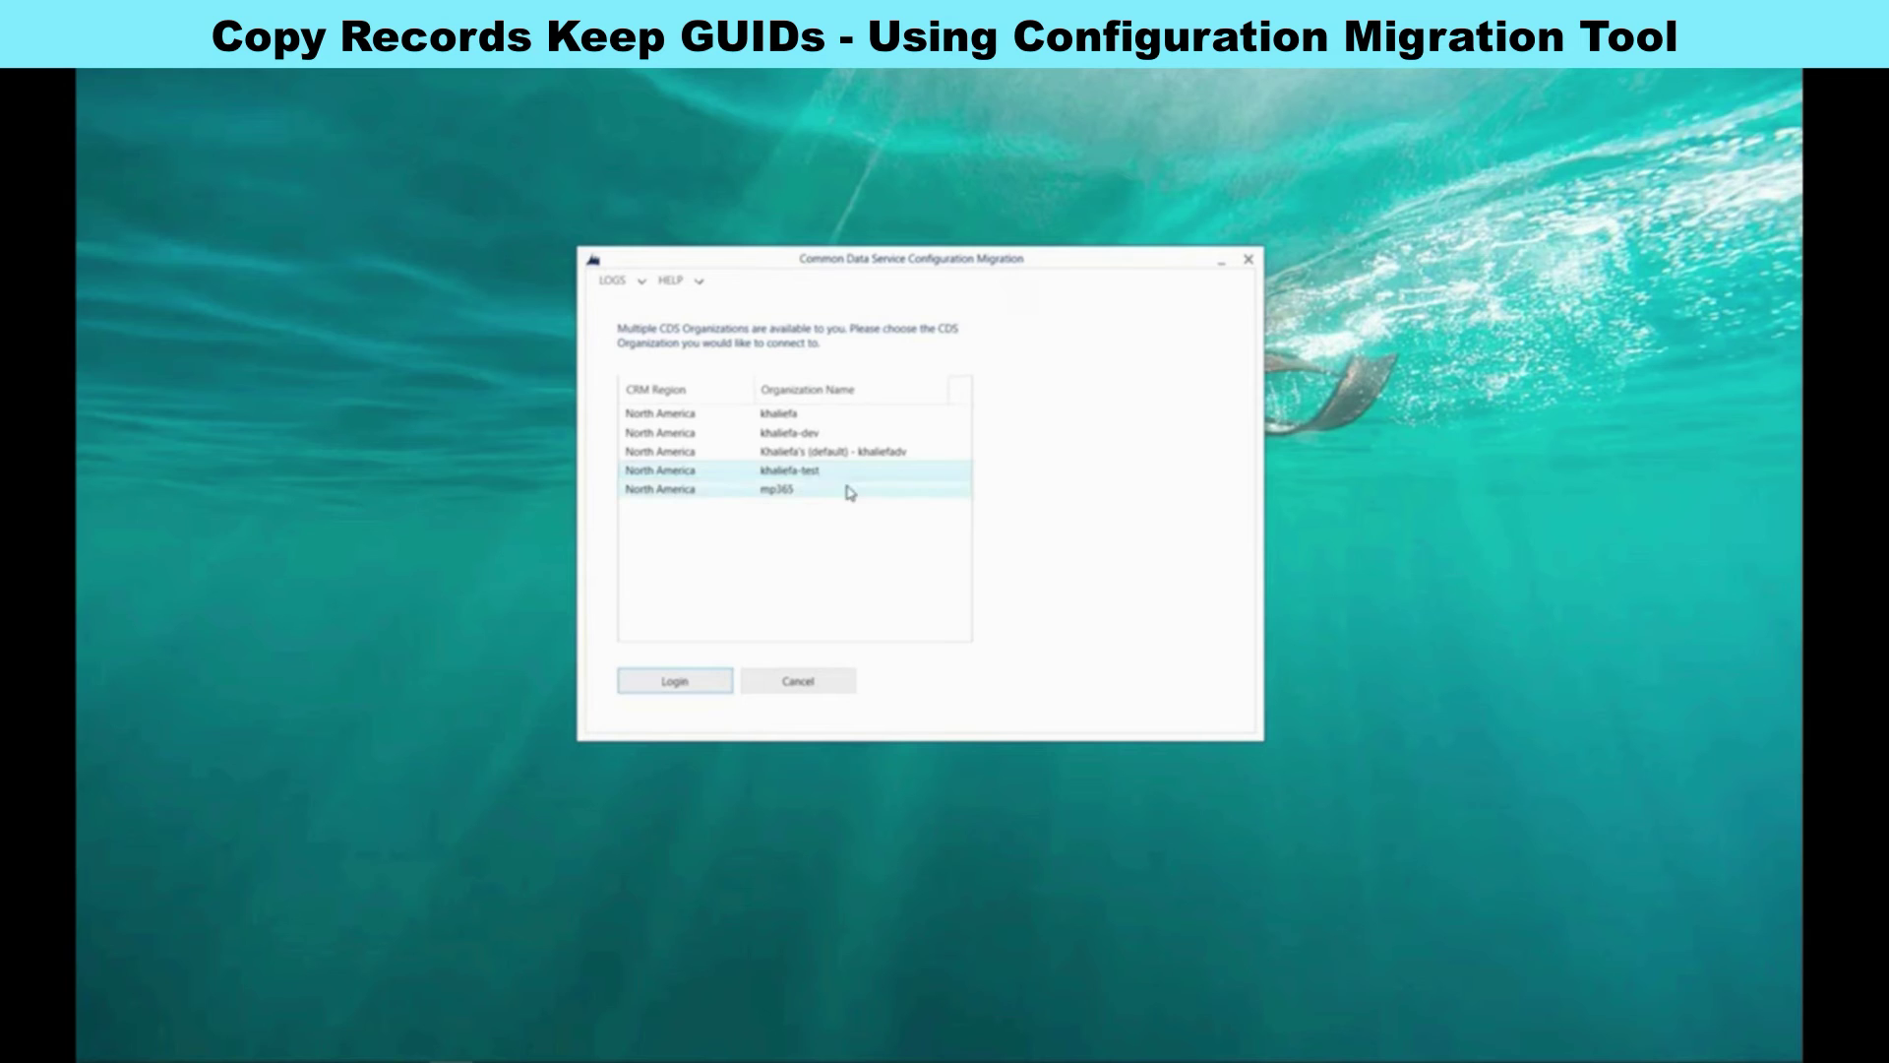
click(679, 682)
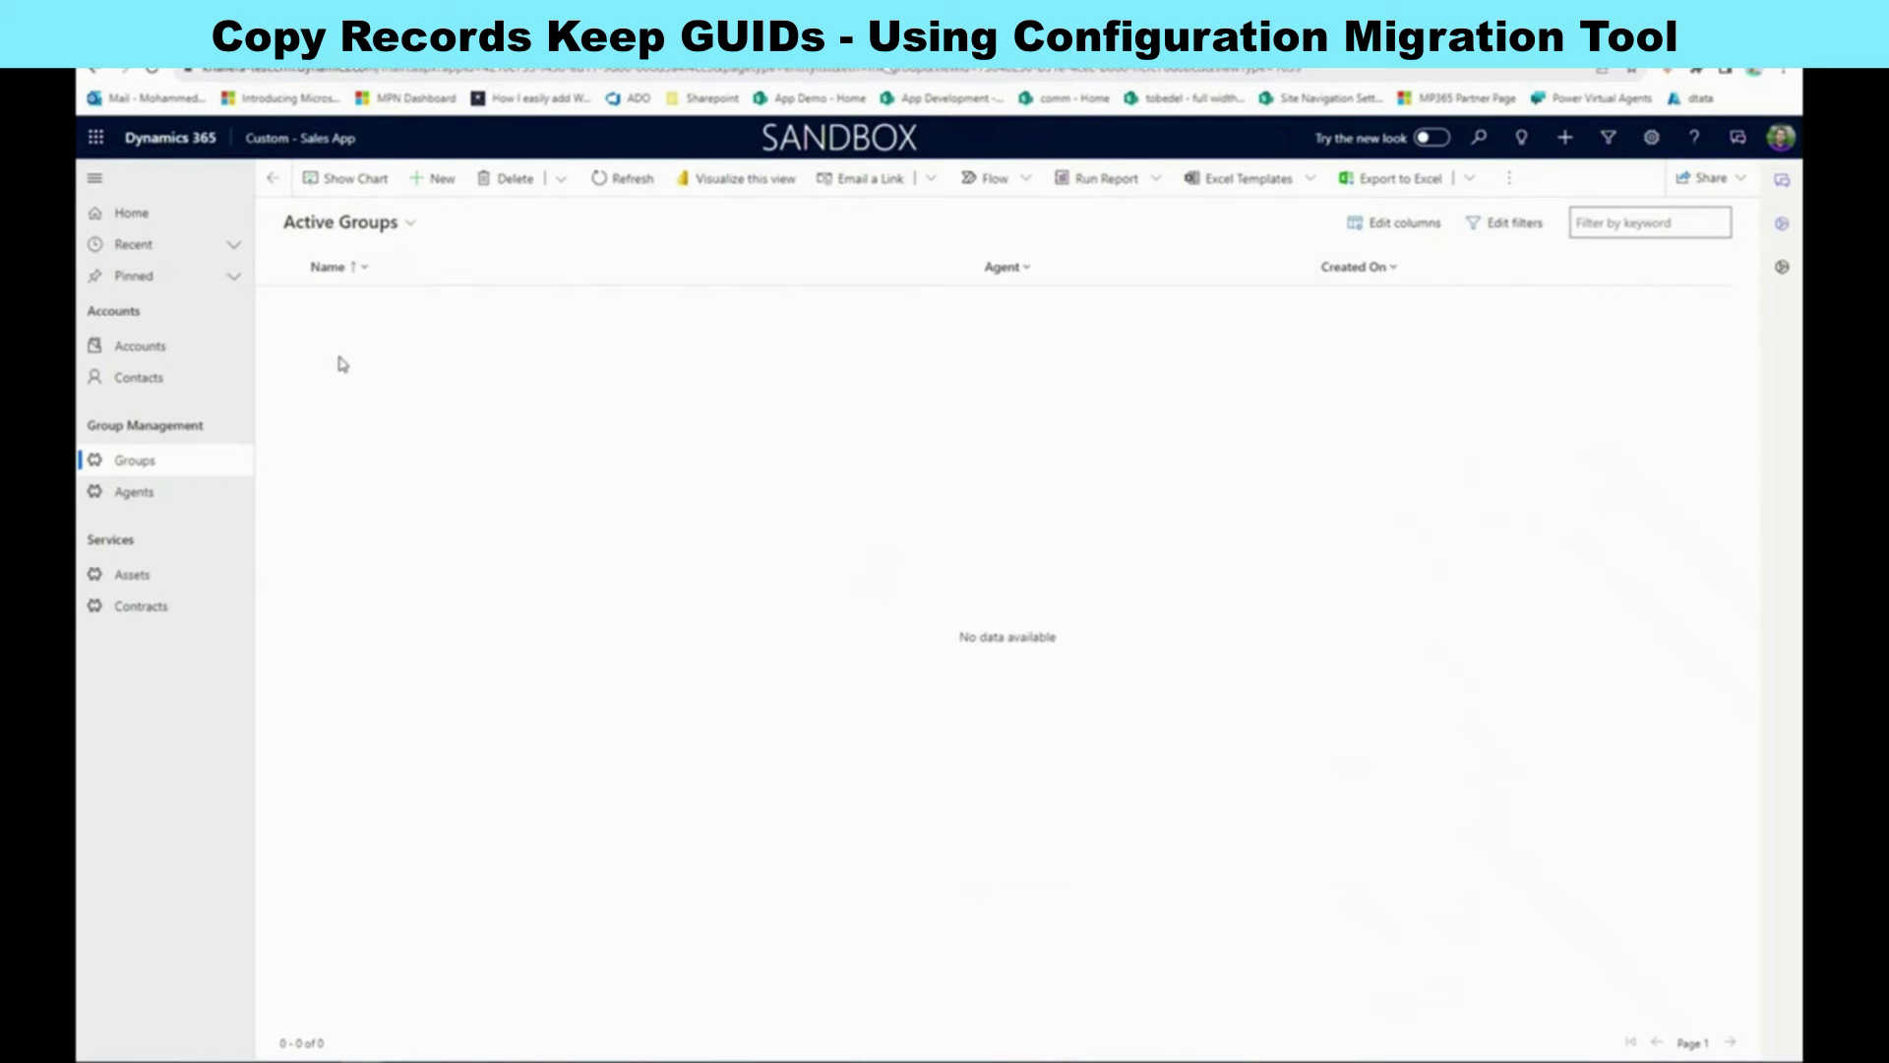
Import GandAData.zip from the import folder into the connected test organization and exit the import
click(171, 497)
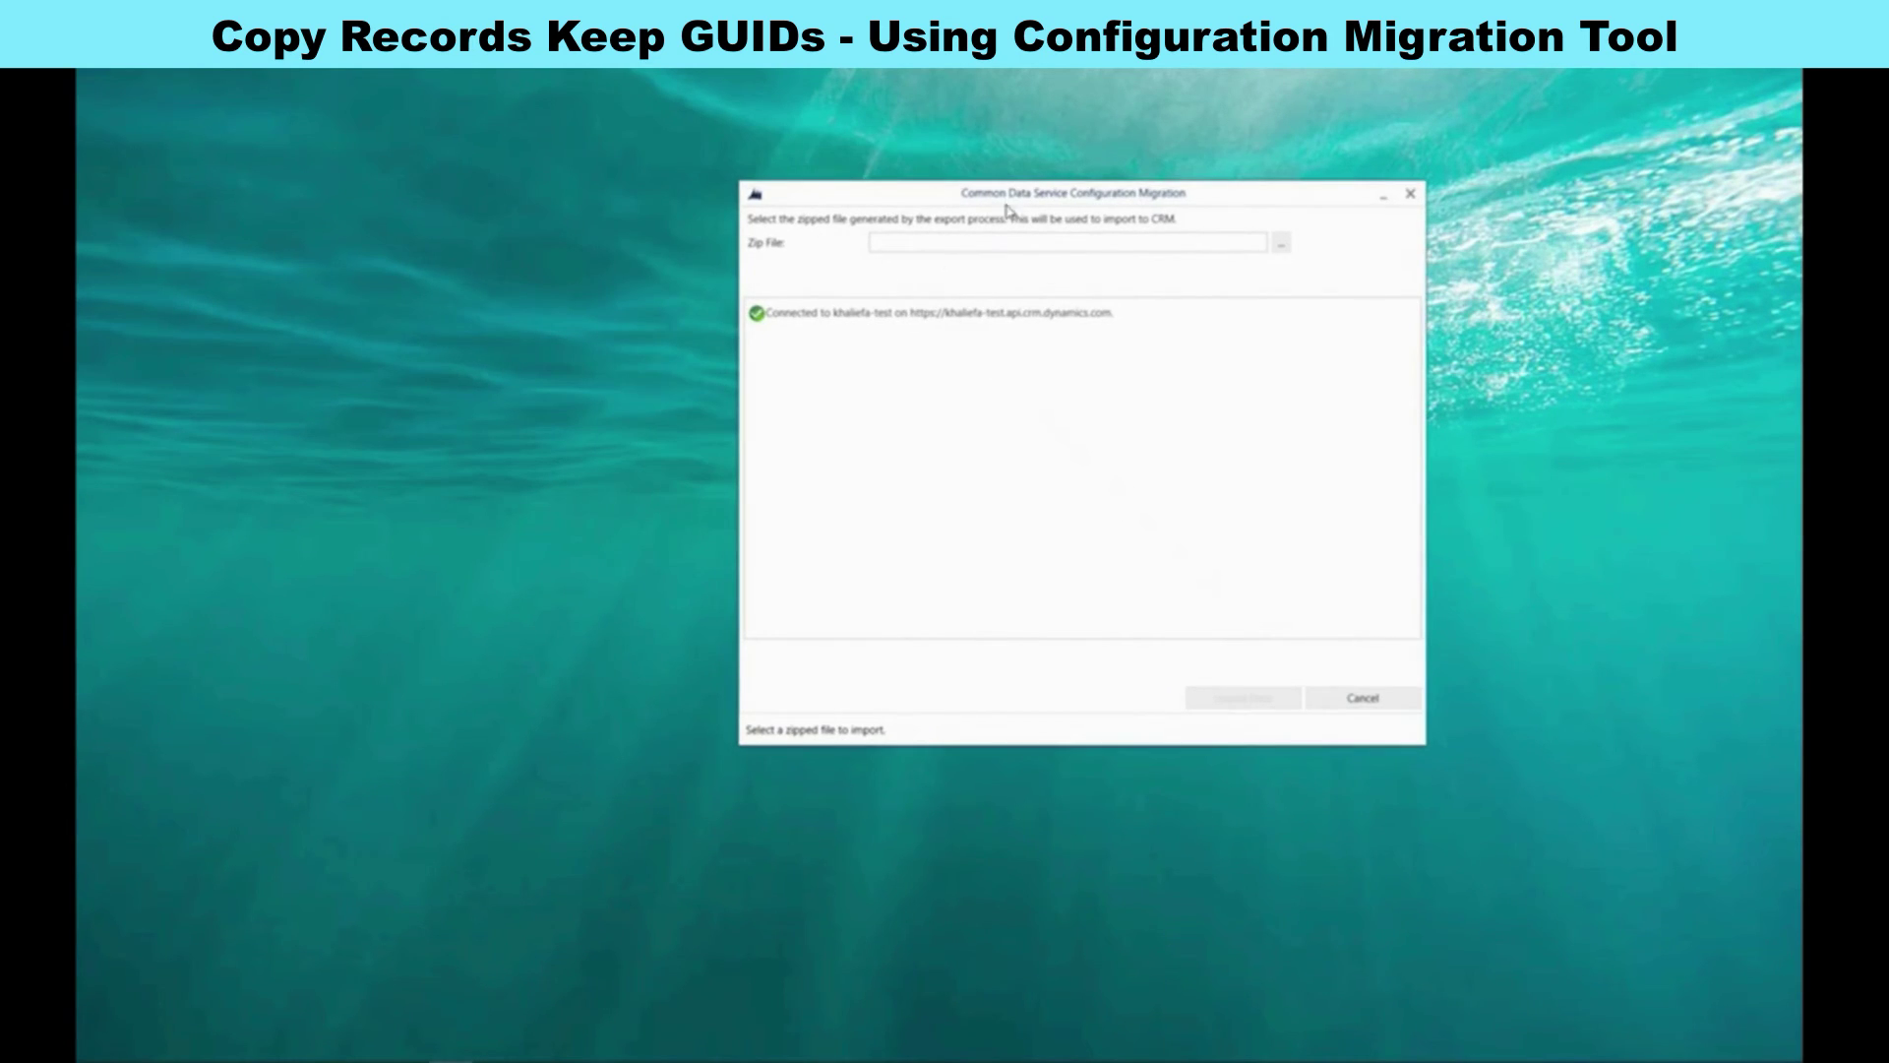
drag(1014, 201, 1046, 257)
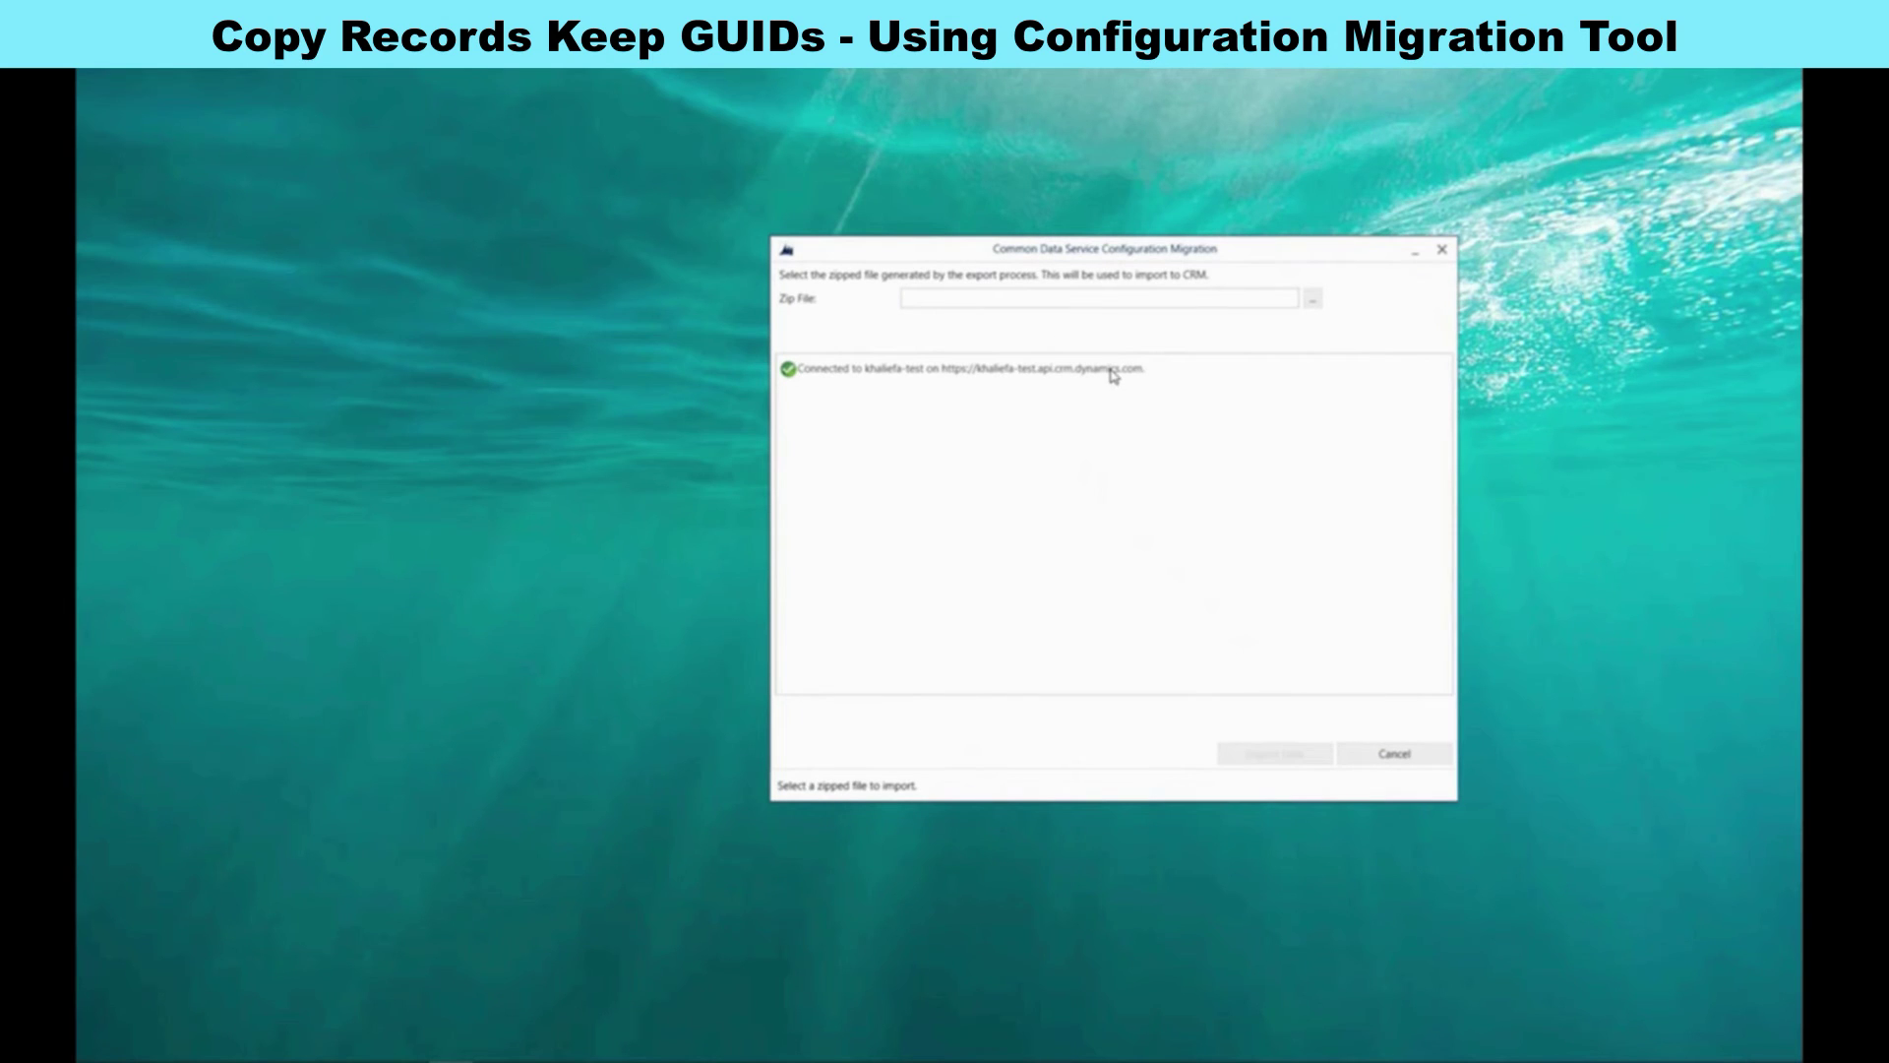
click(1312, 300)
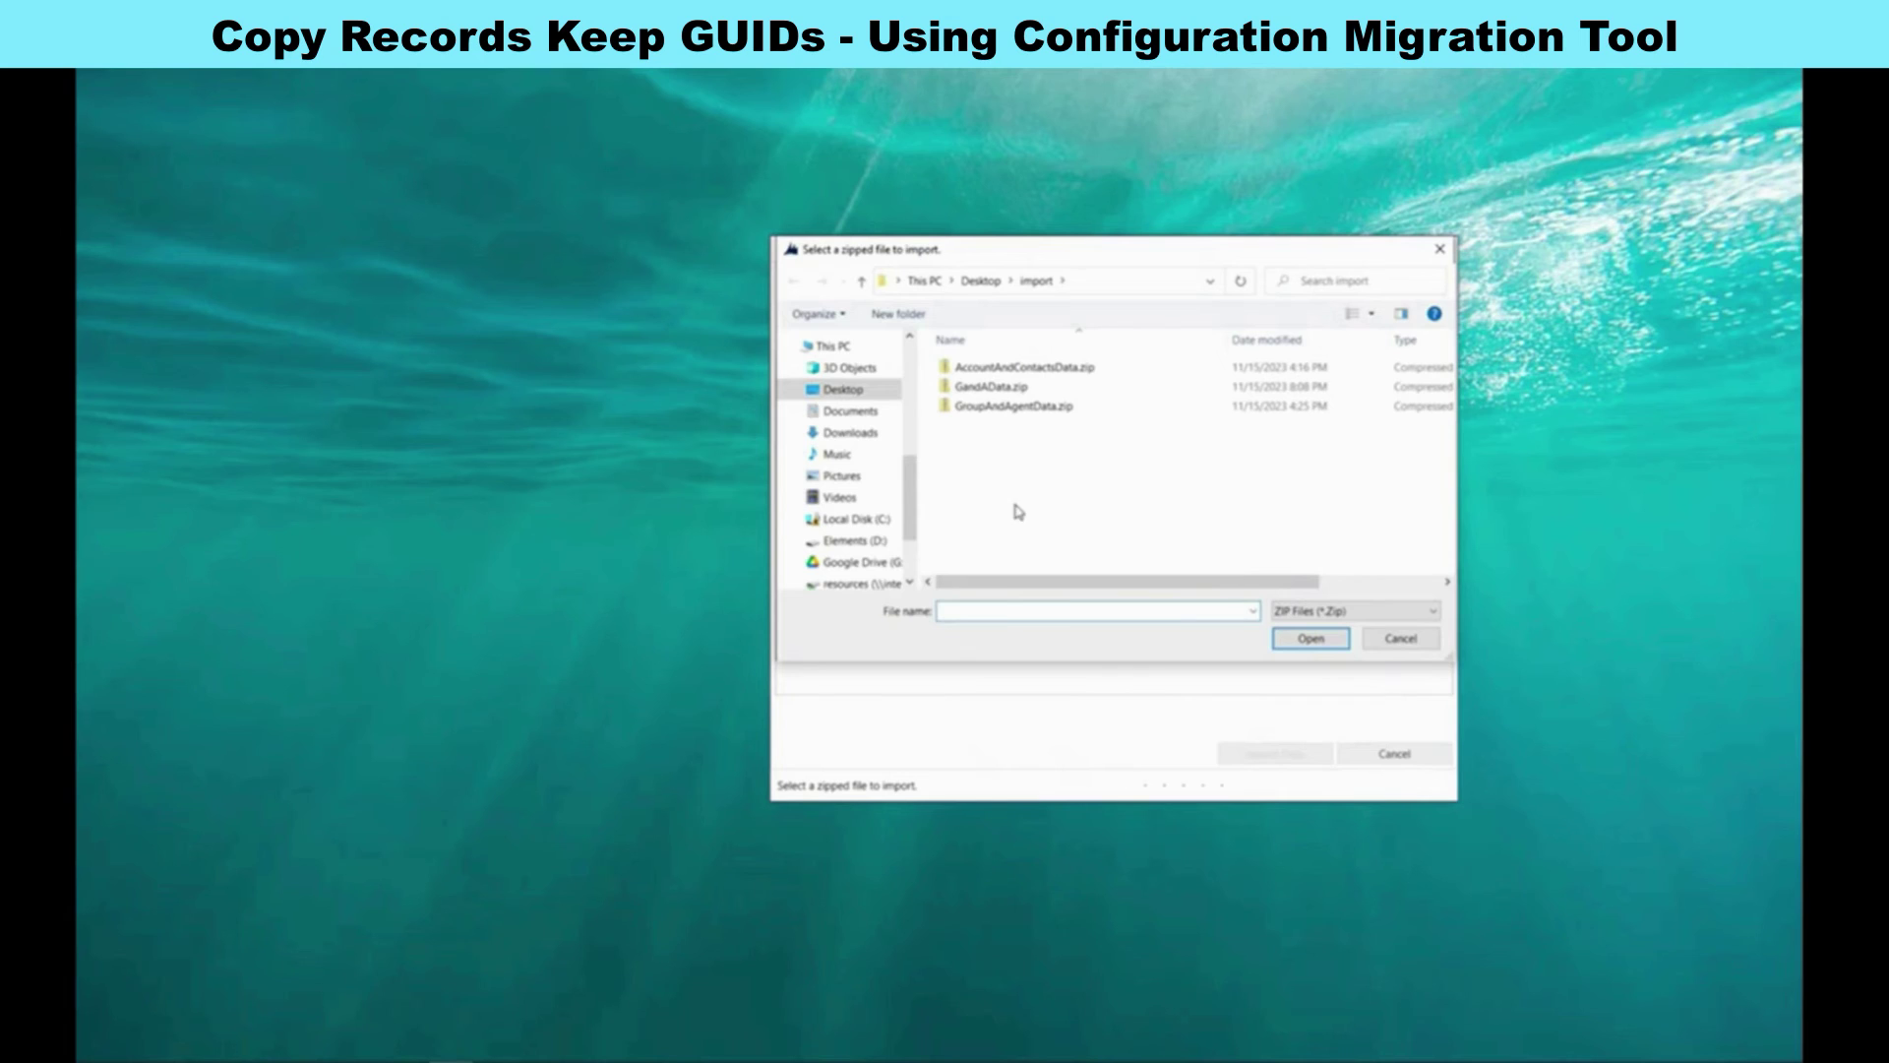
click(980, 390)
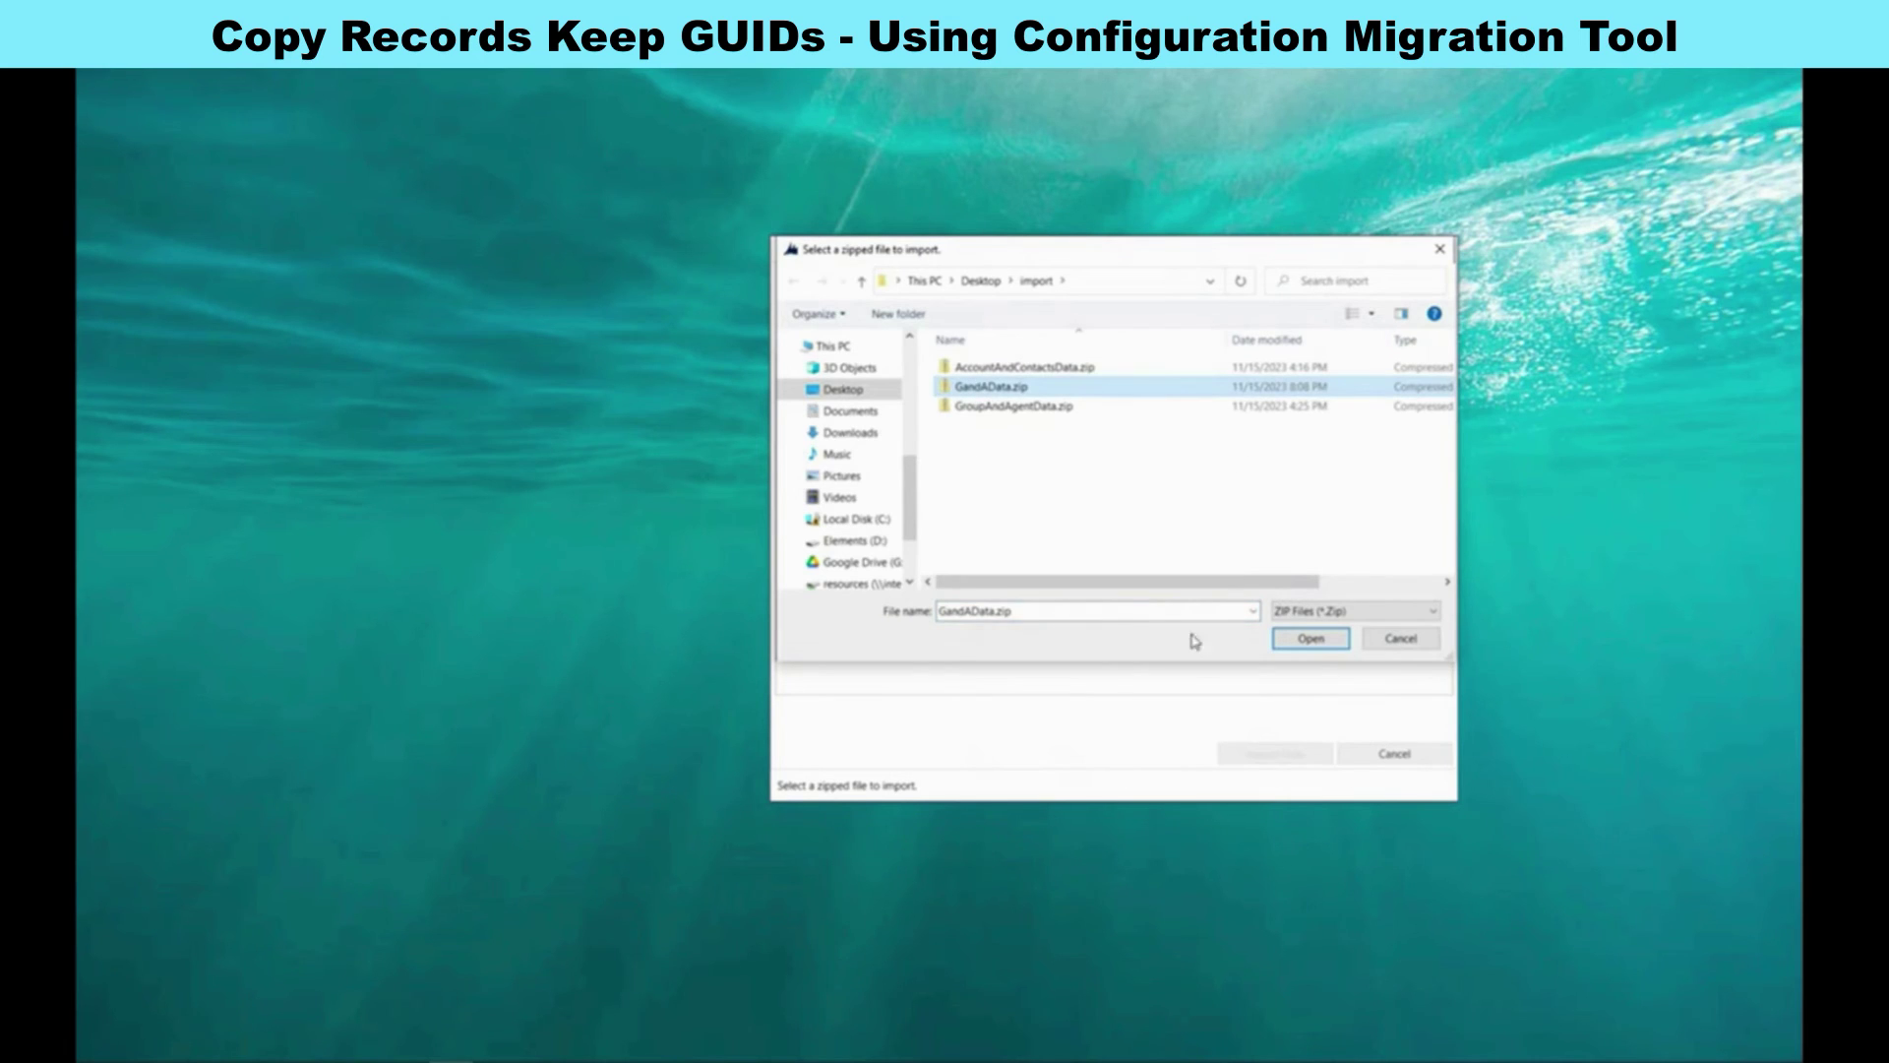
click(1307, 641)
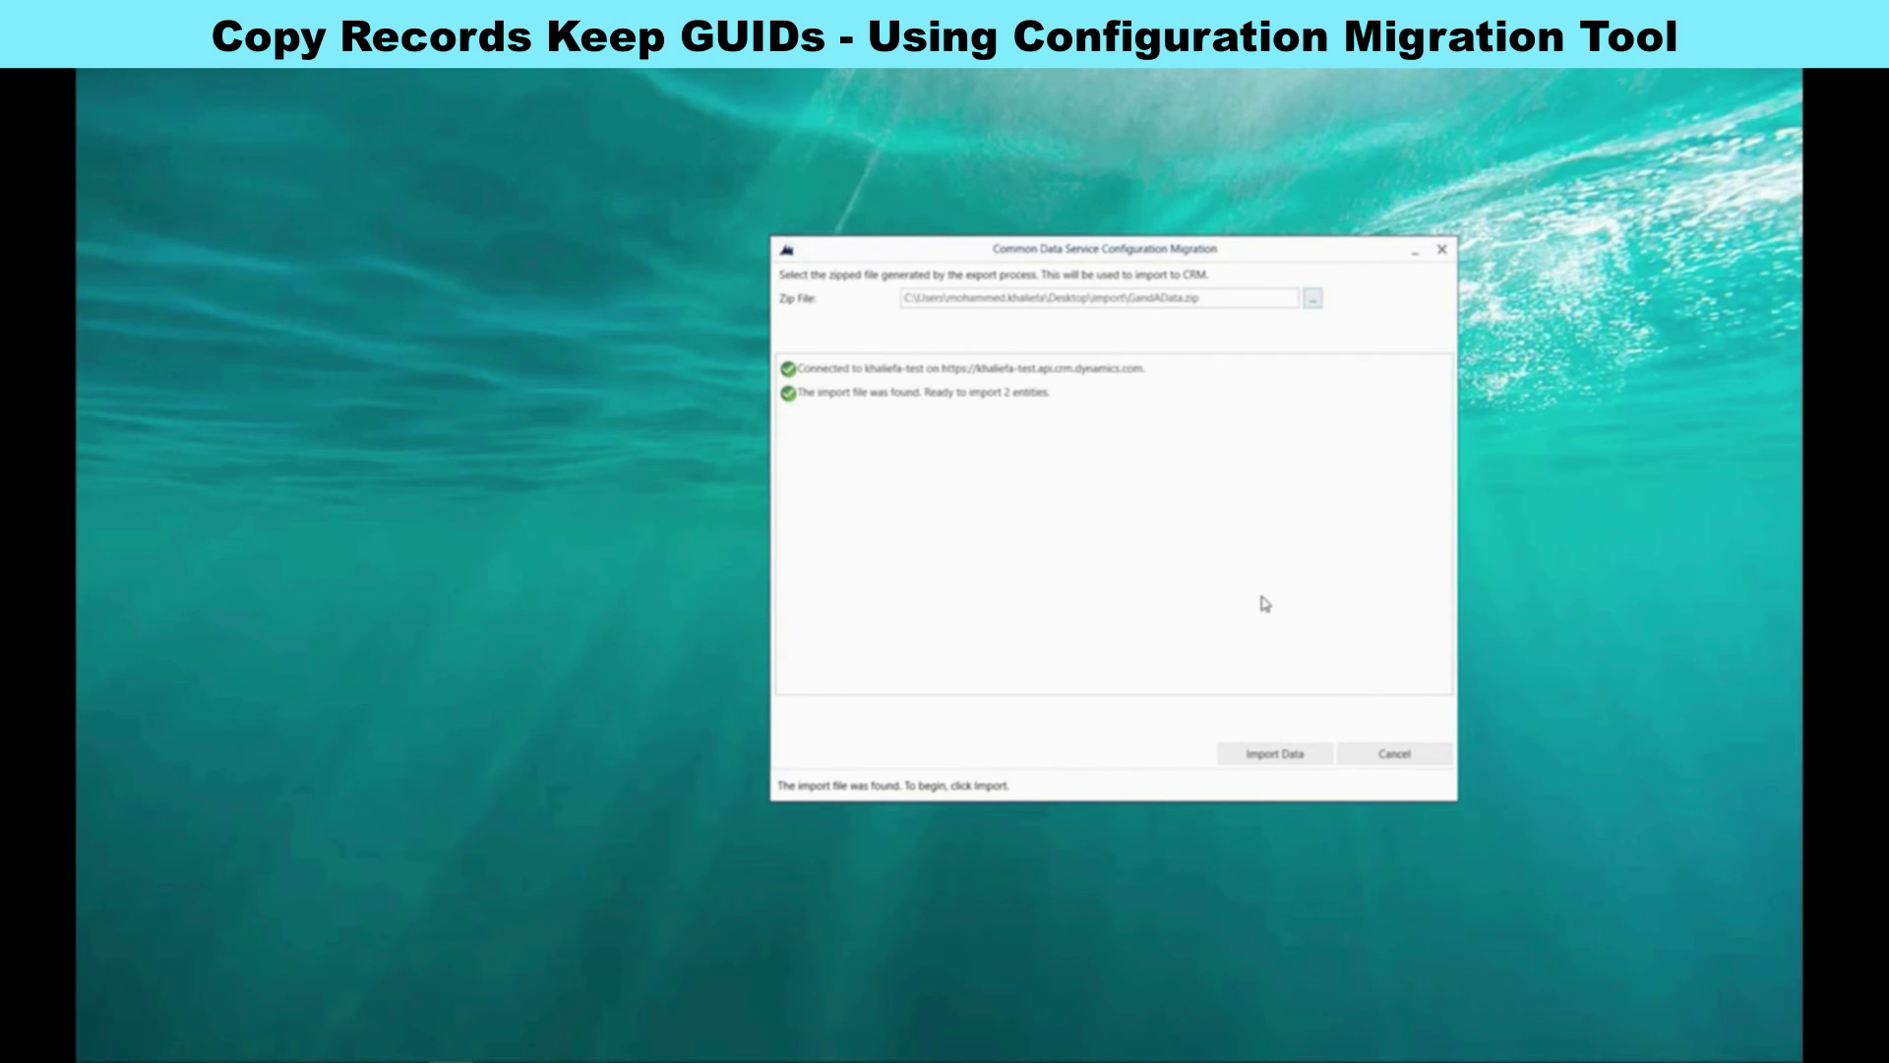
click(1274, 756)
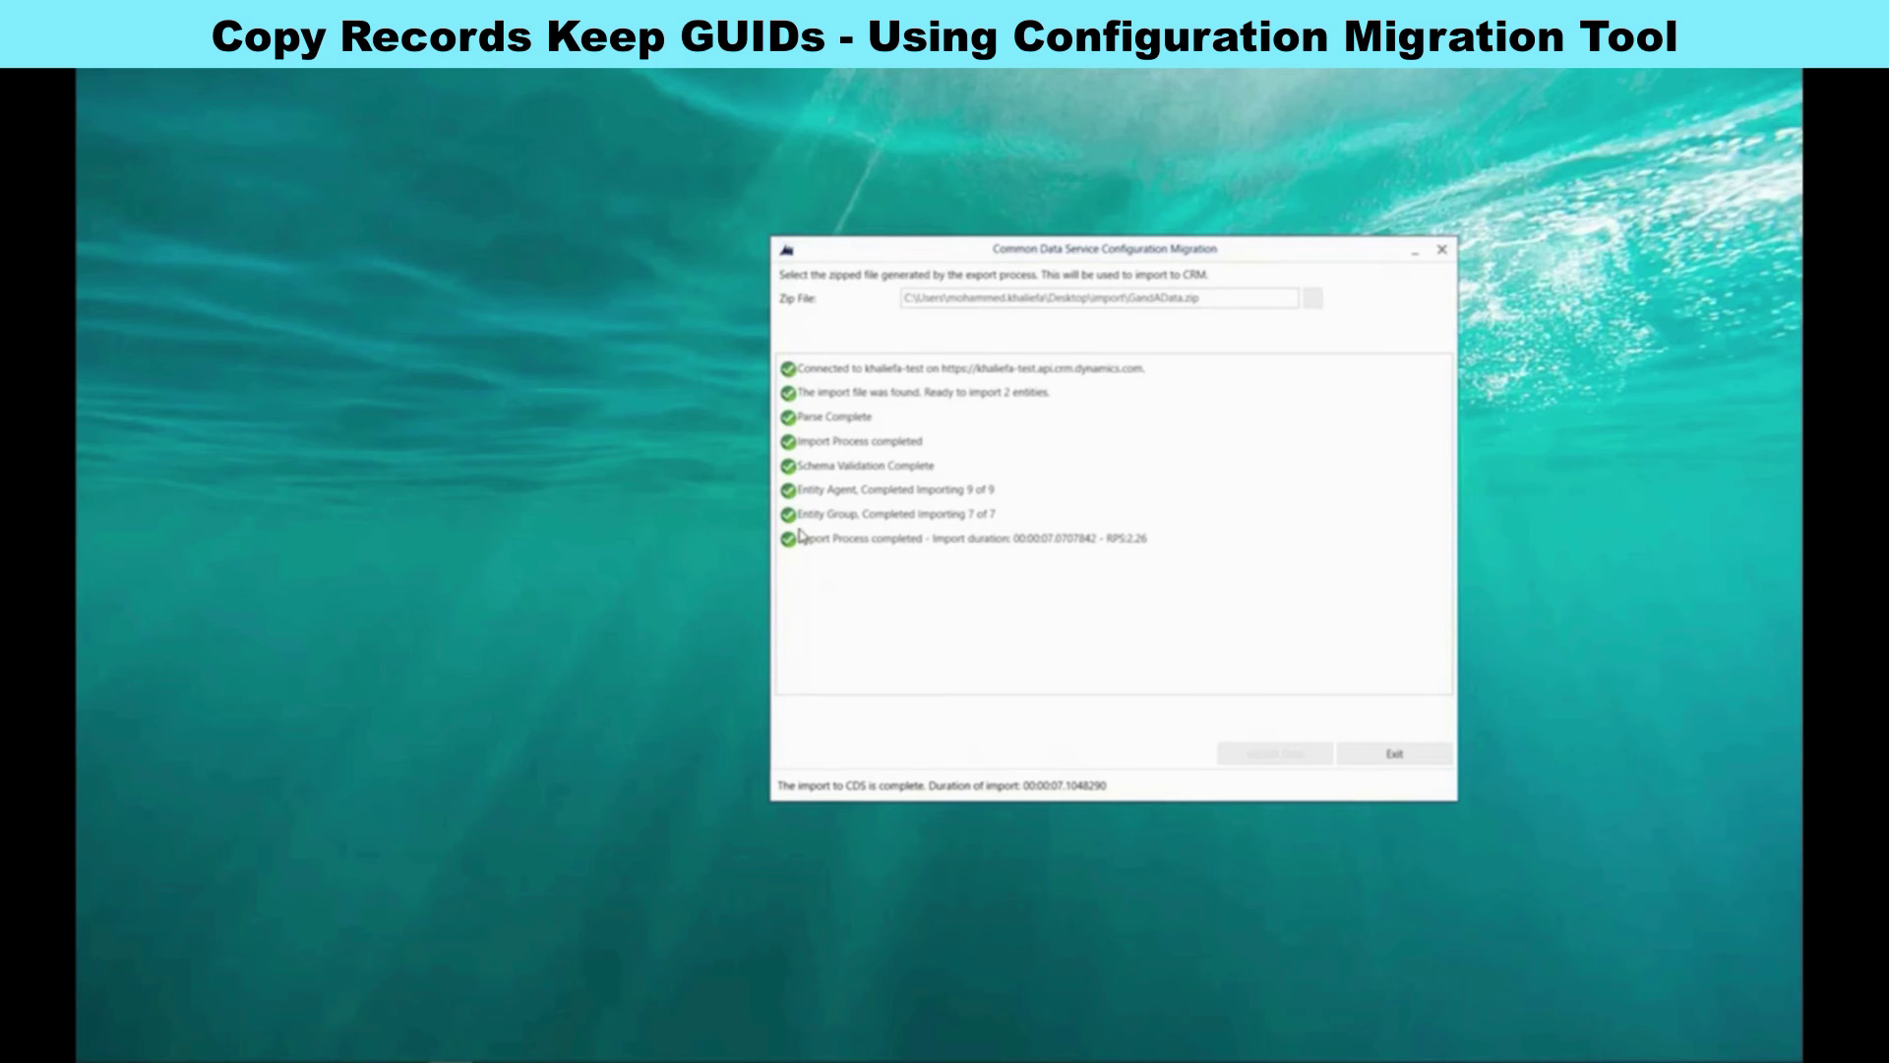
click(1392, 756)
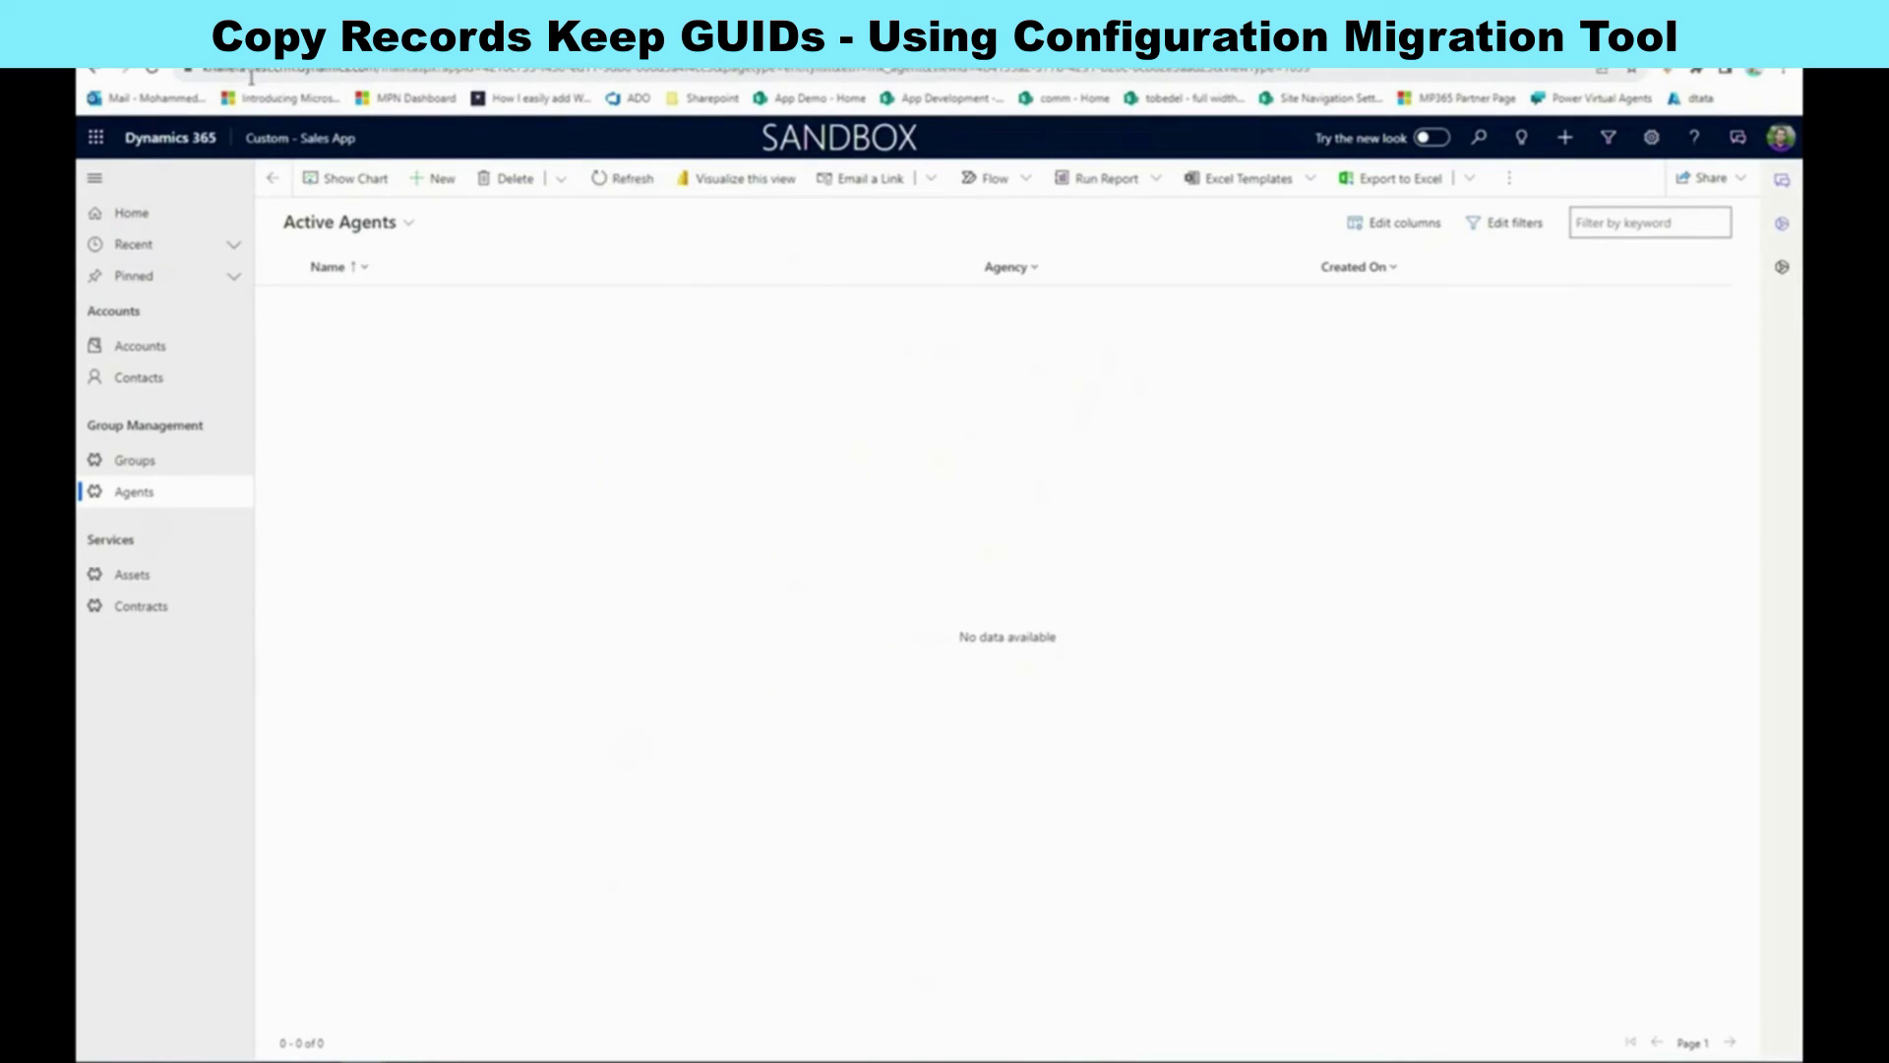
Refresh the Active Agents list in the test app, check the Groups list and open the GHI Accounting, Inc. group
click(610, 187)
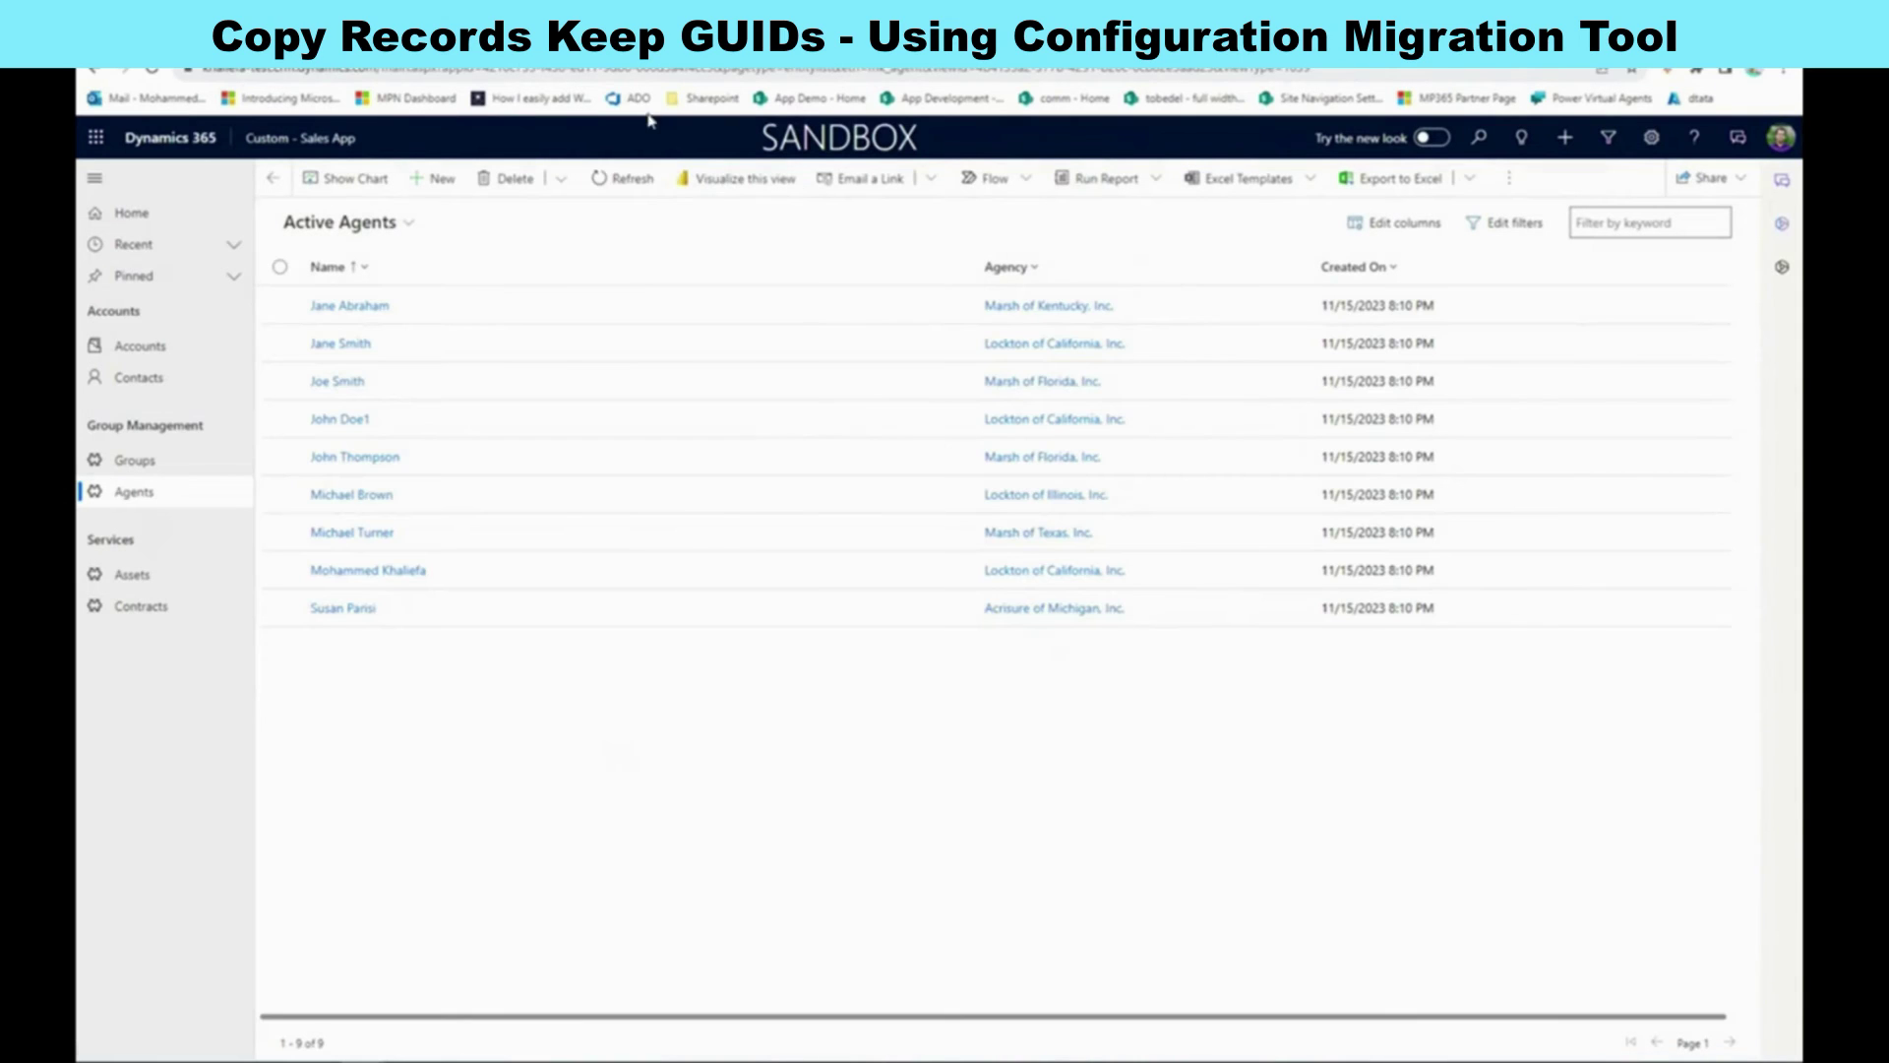
click(137, 472)
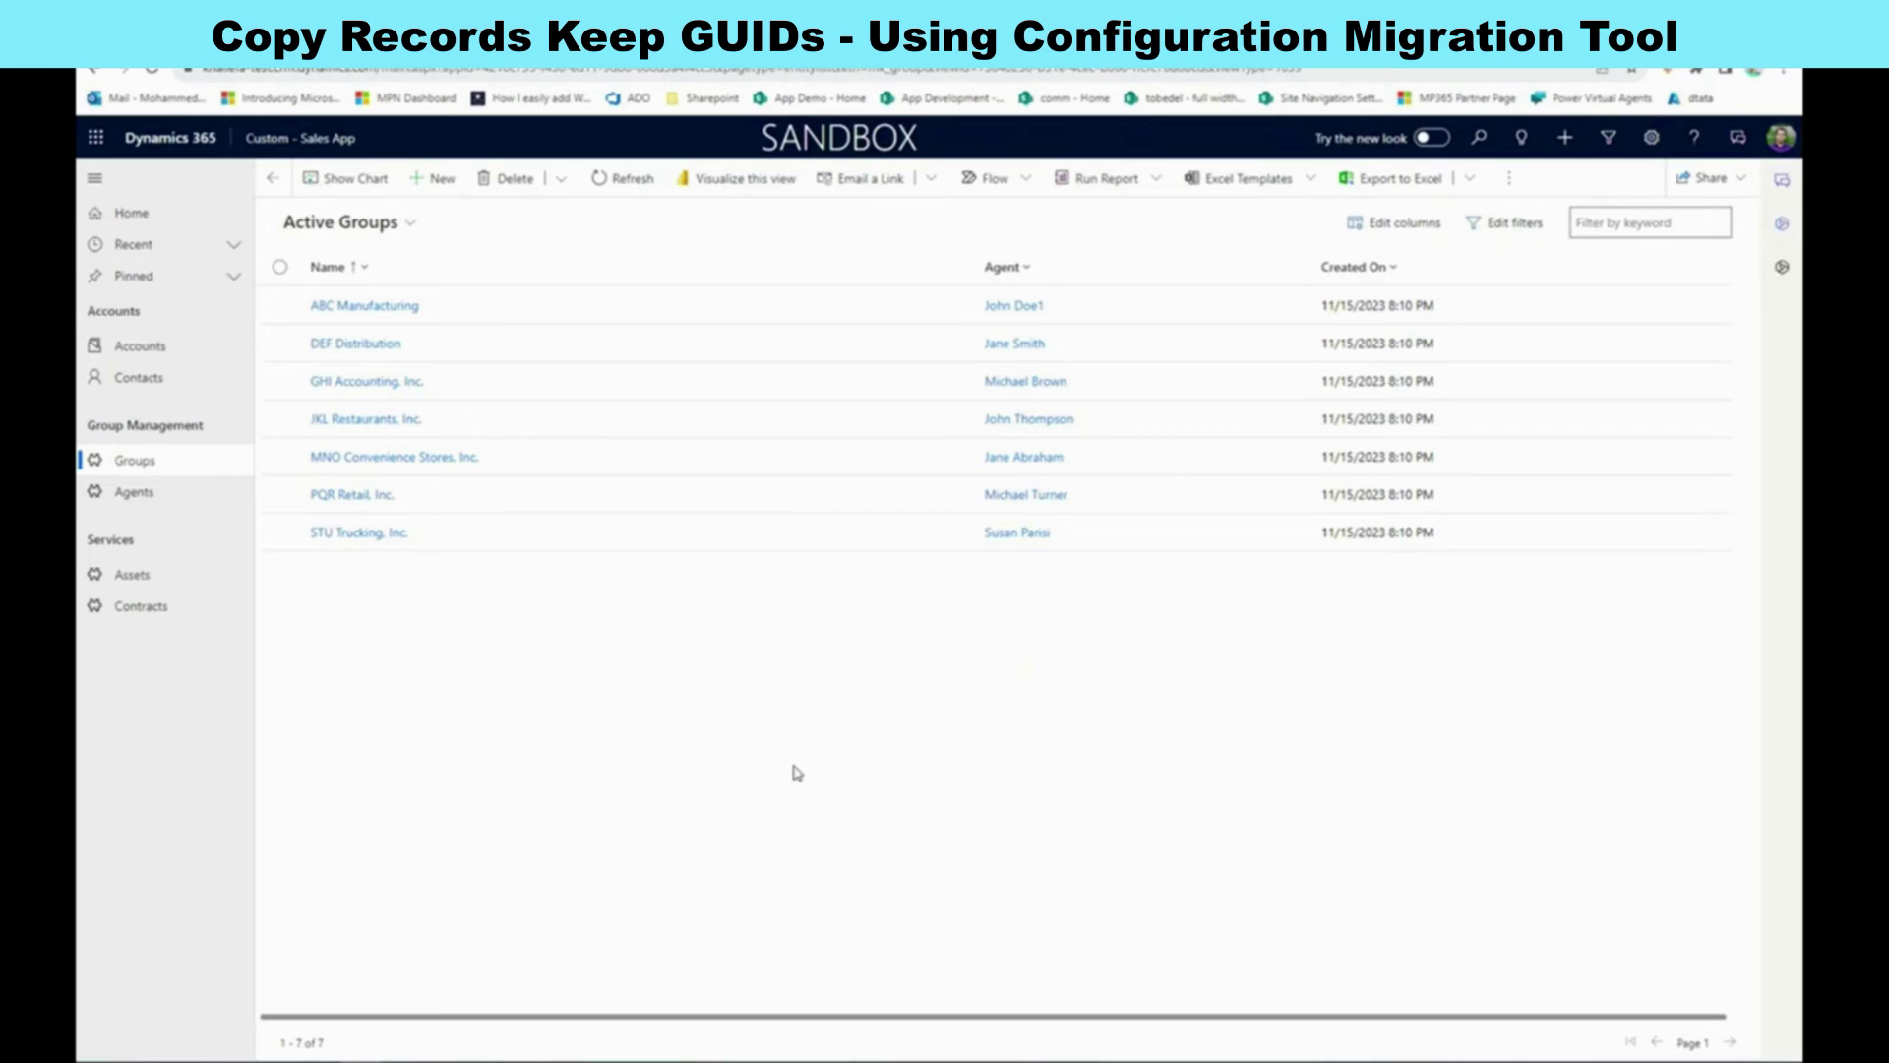
double_click(524, 387)
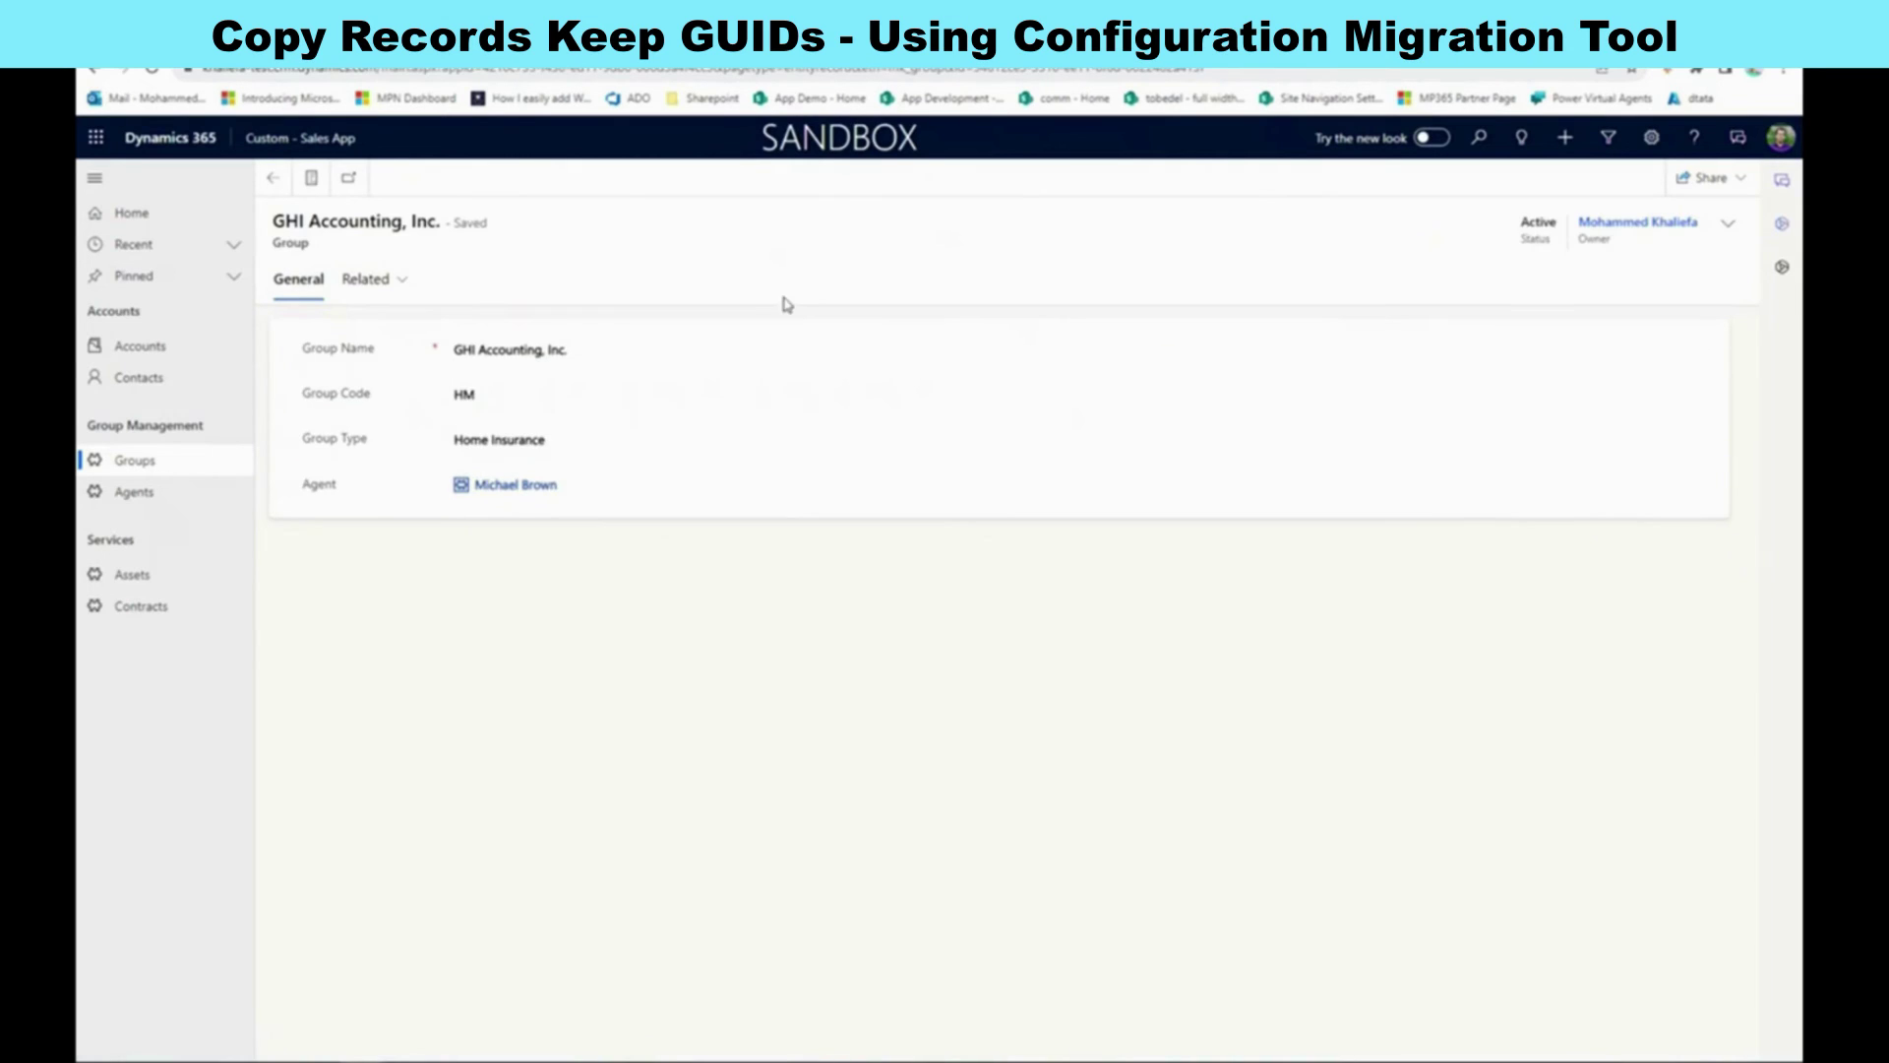
Copy the test GHI Accounting, Inc. record's GUID from its URL into a new Notepad document, labelled "test:"
drag(1014, 69, 1246, 69)
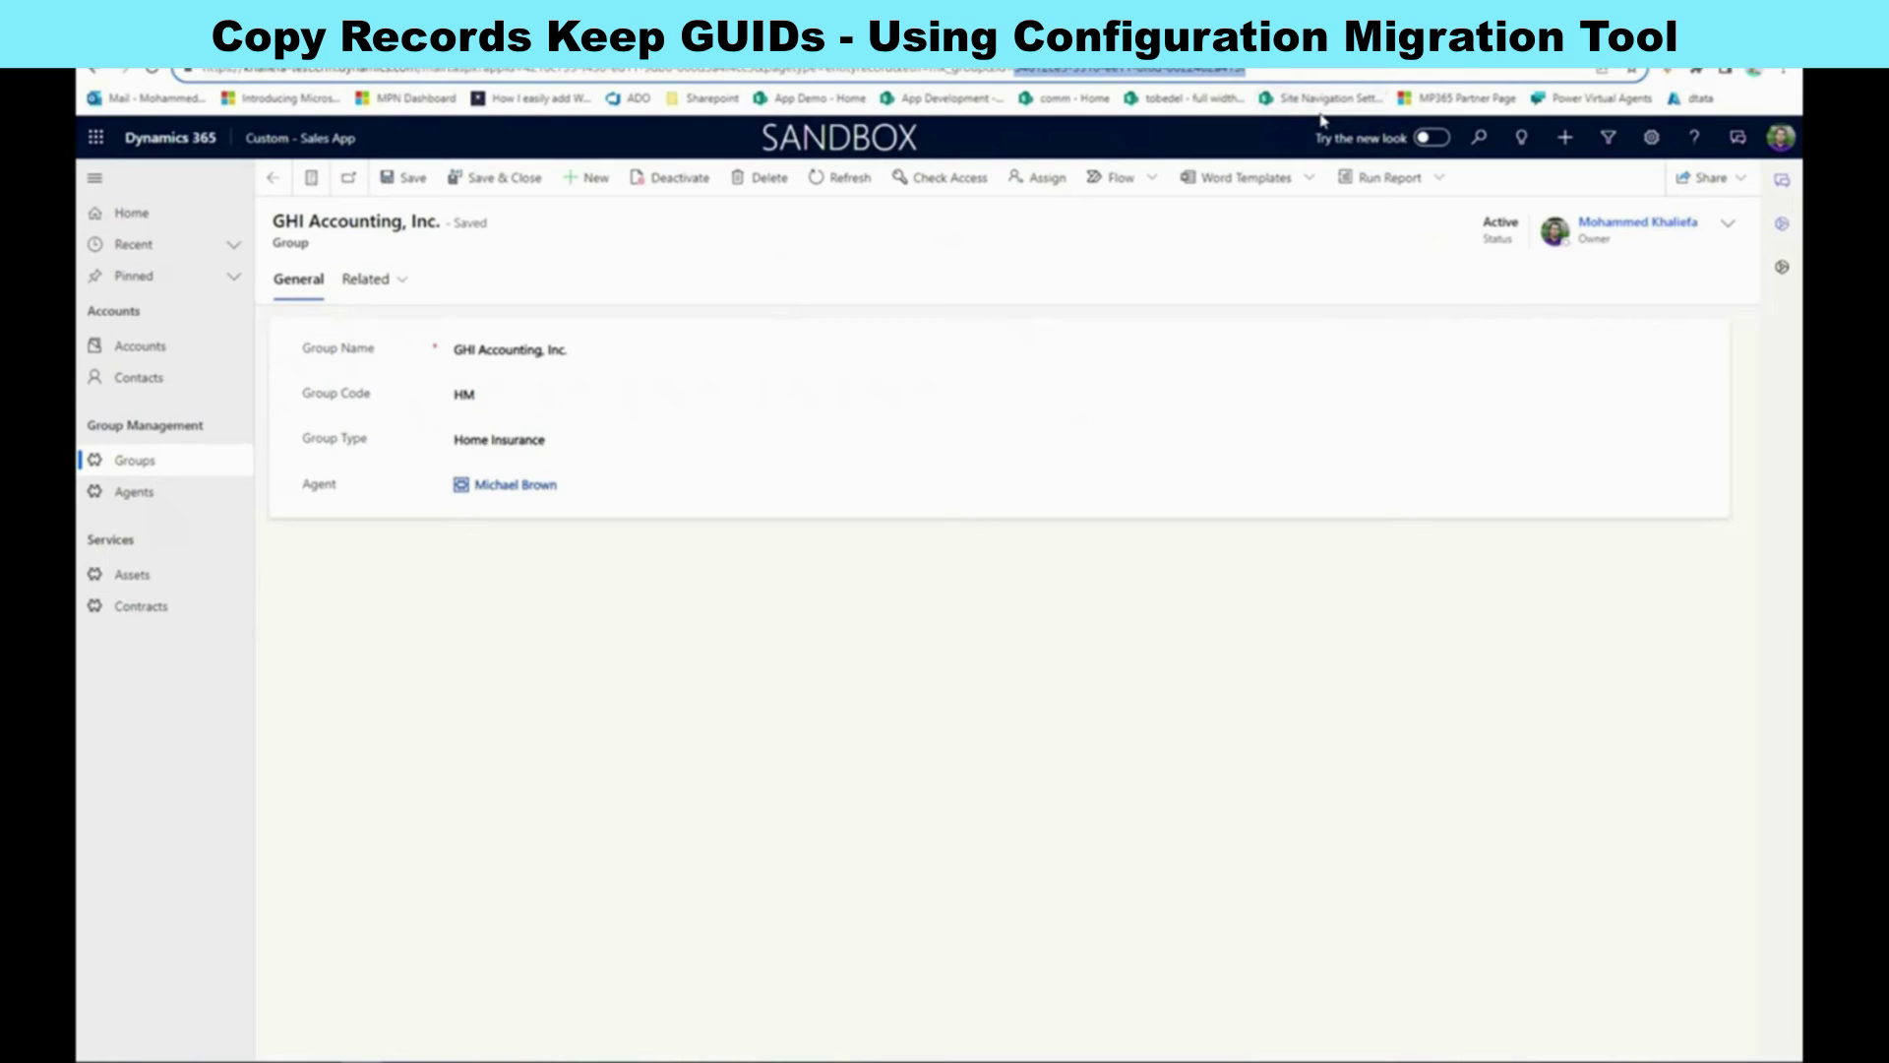
click(1323, 120)
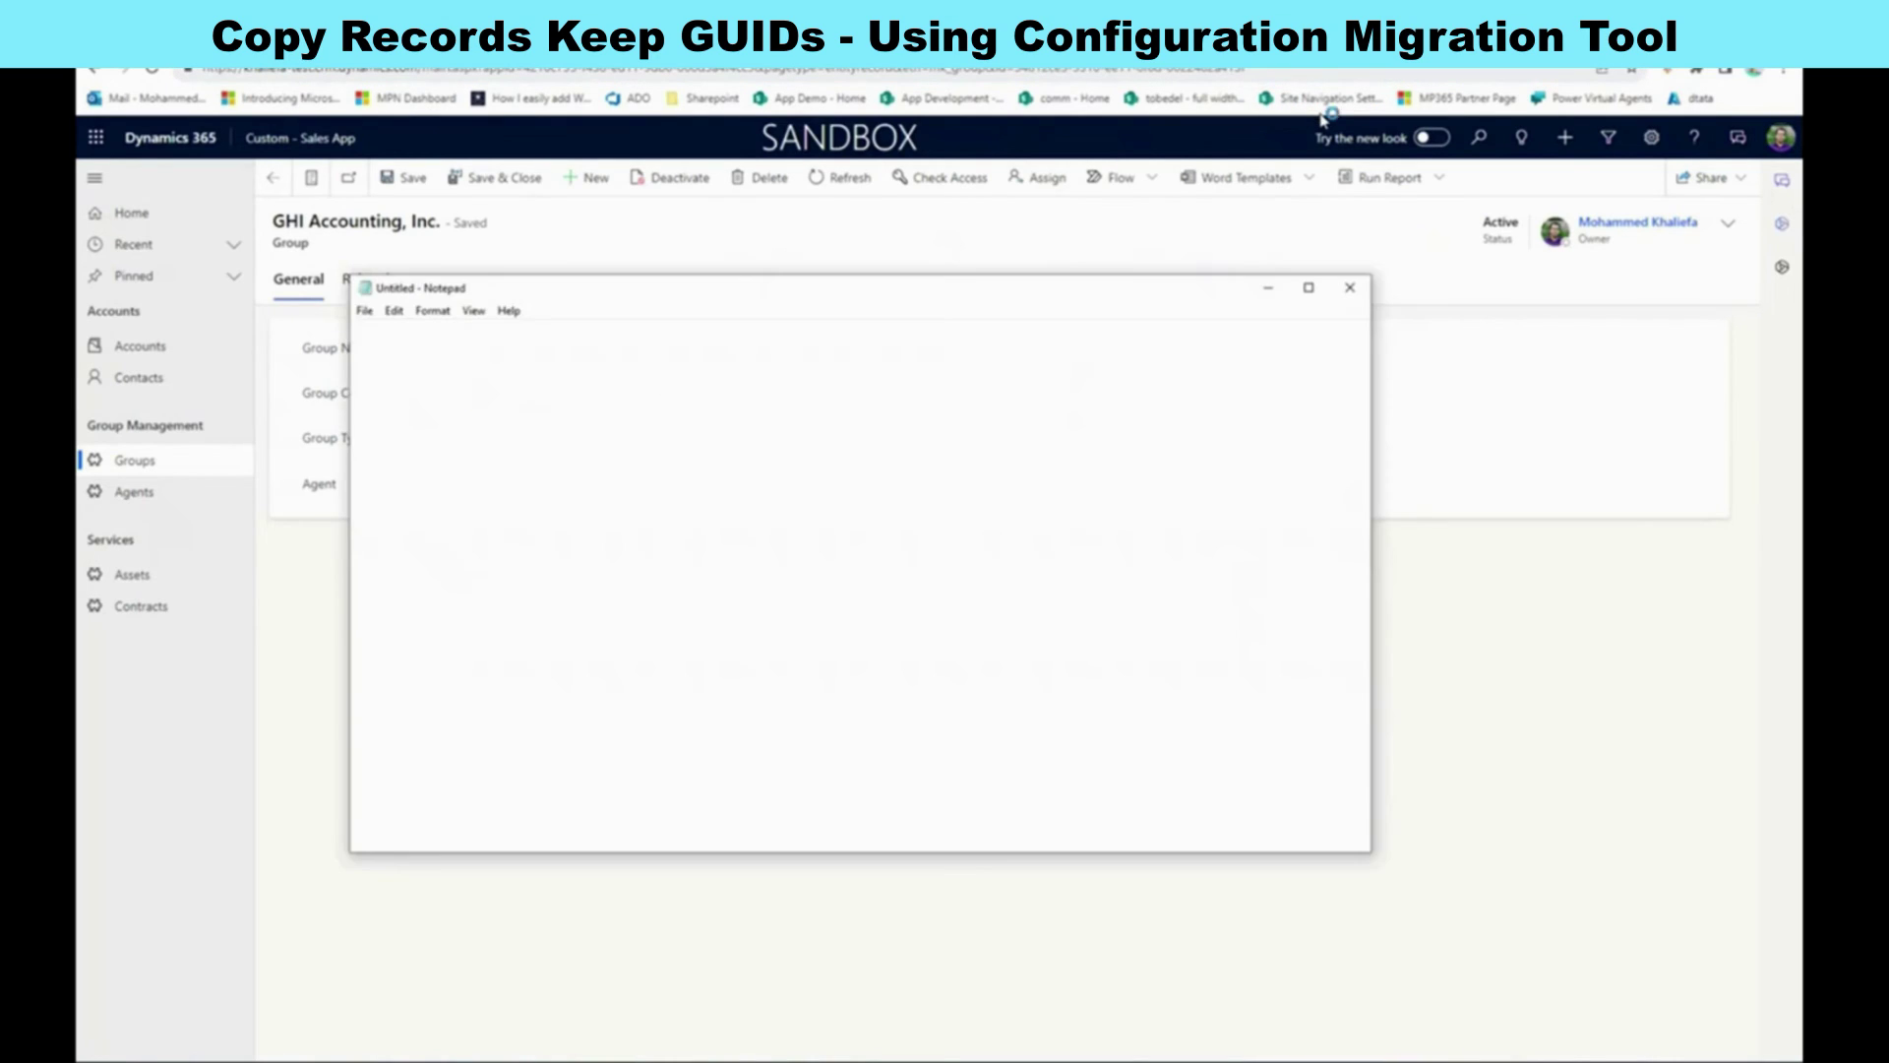
text(54612ce5-5510-ee11-8f6d-0022482a413f)
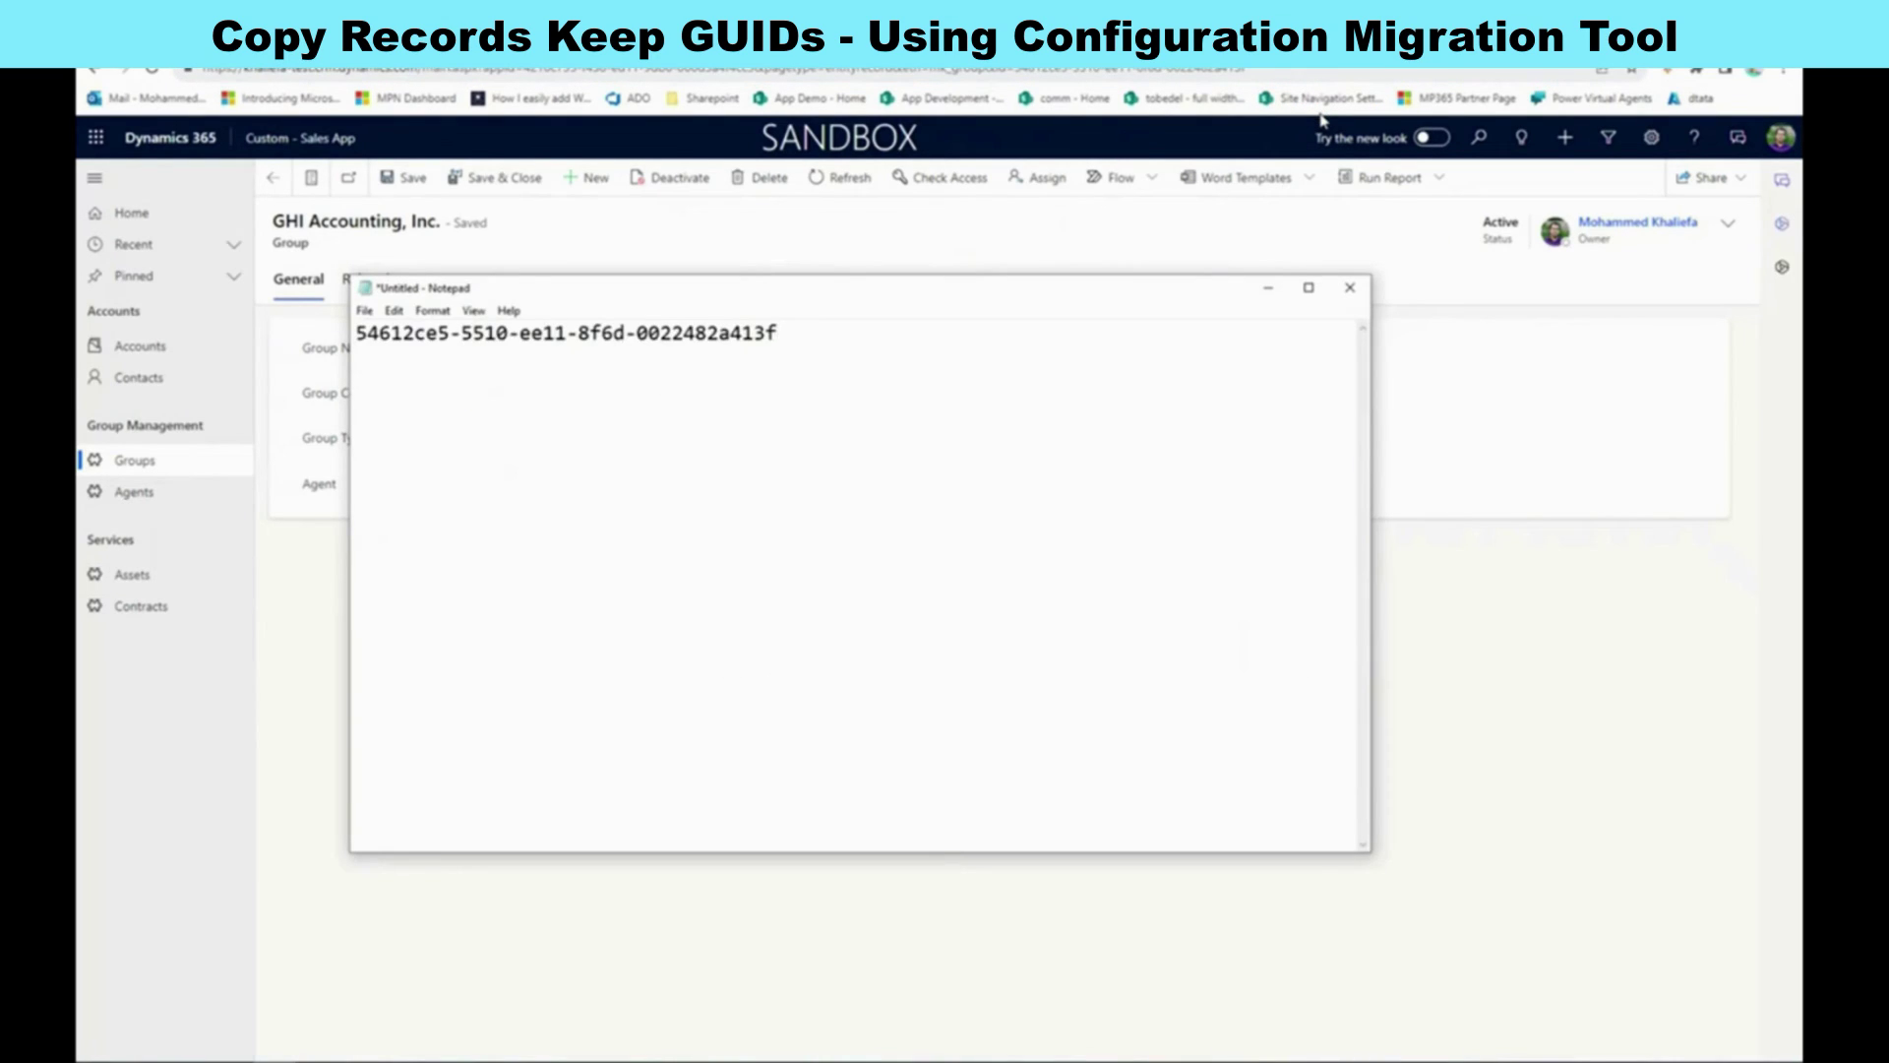
text(test:)
key(End)
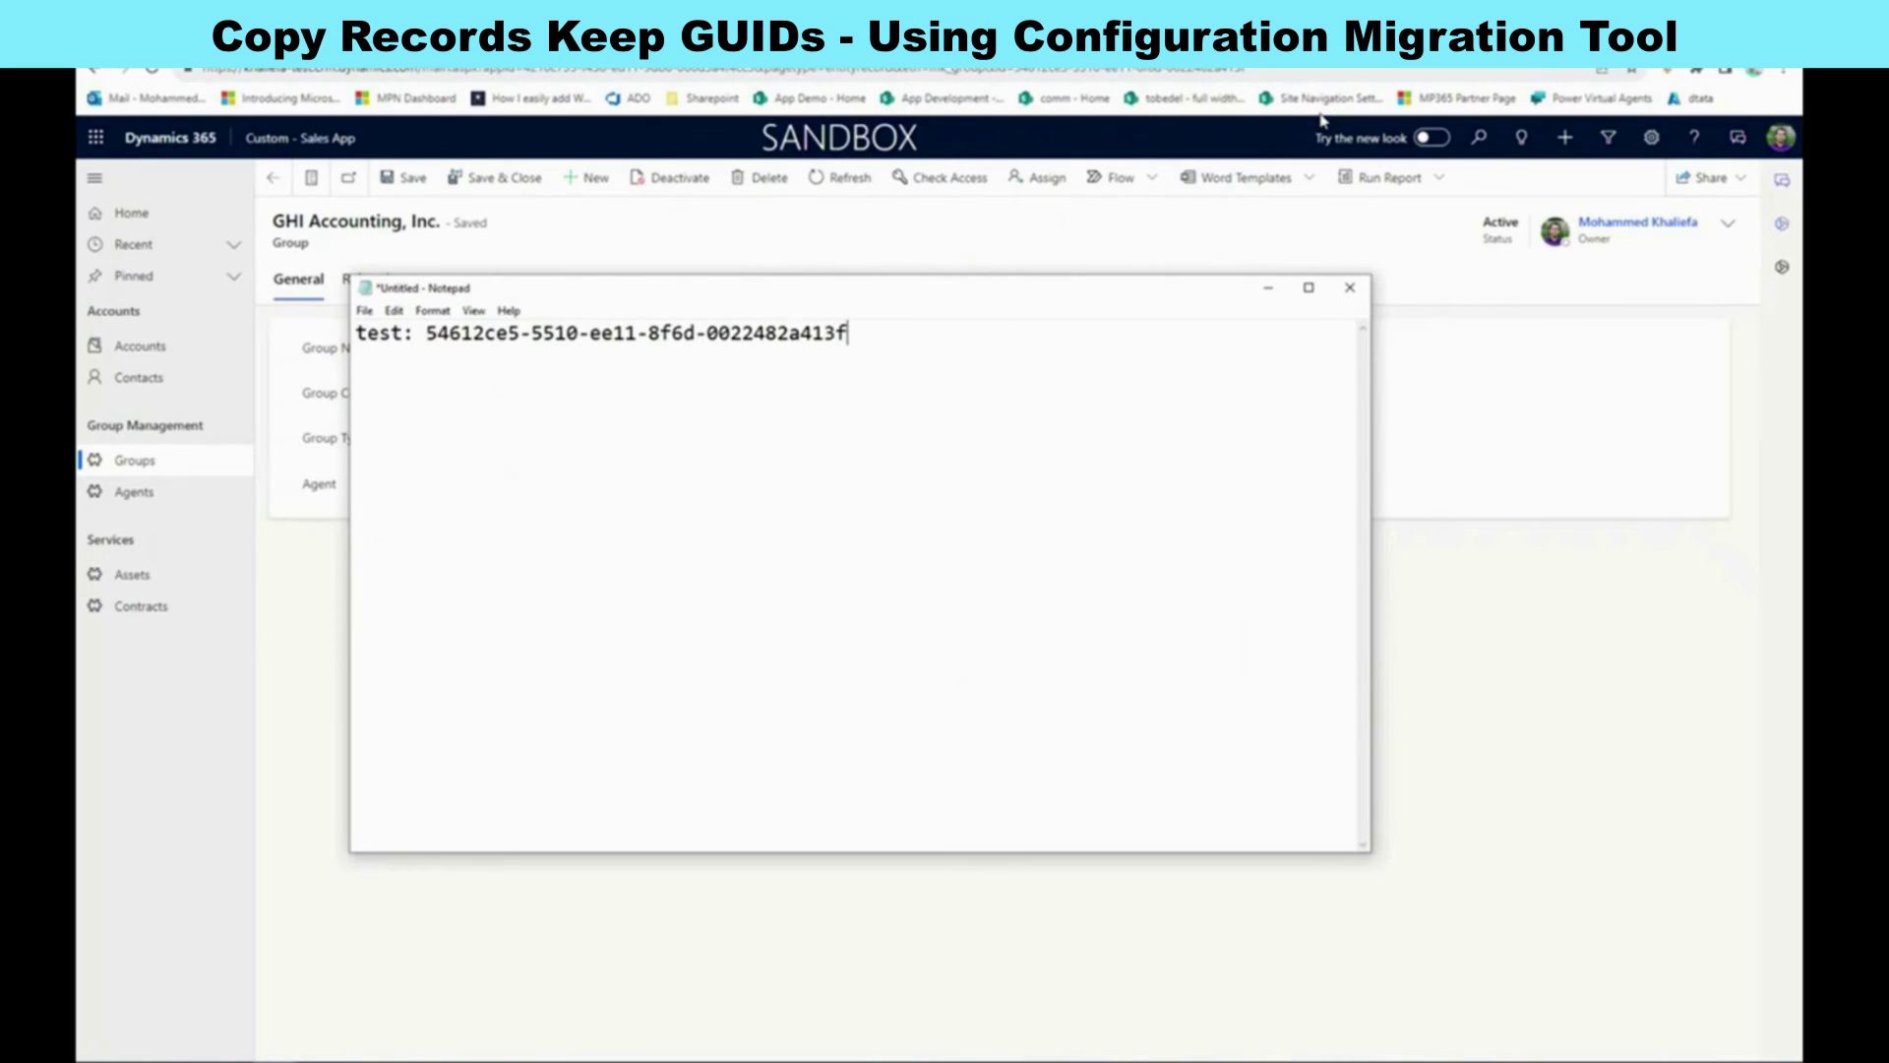
Switch to the dev environment's Active Groups list and open the GHI Accounting, Inc. record
click(398, 1061)
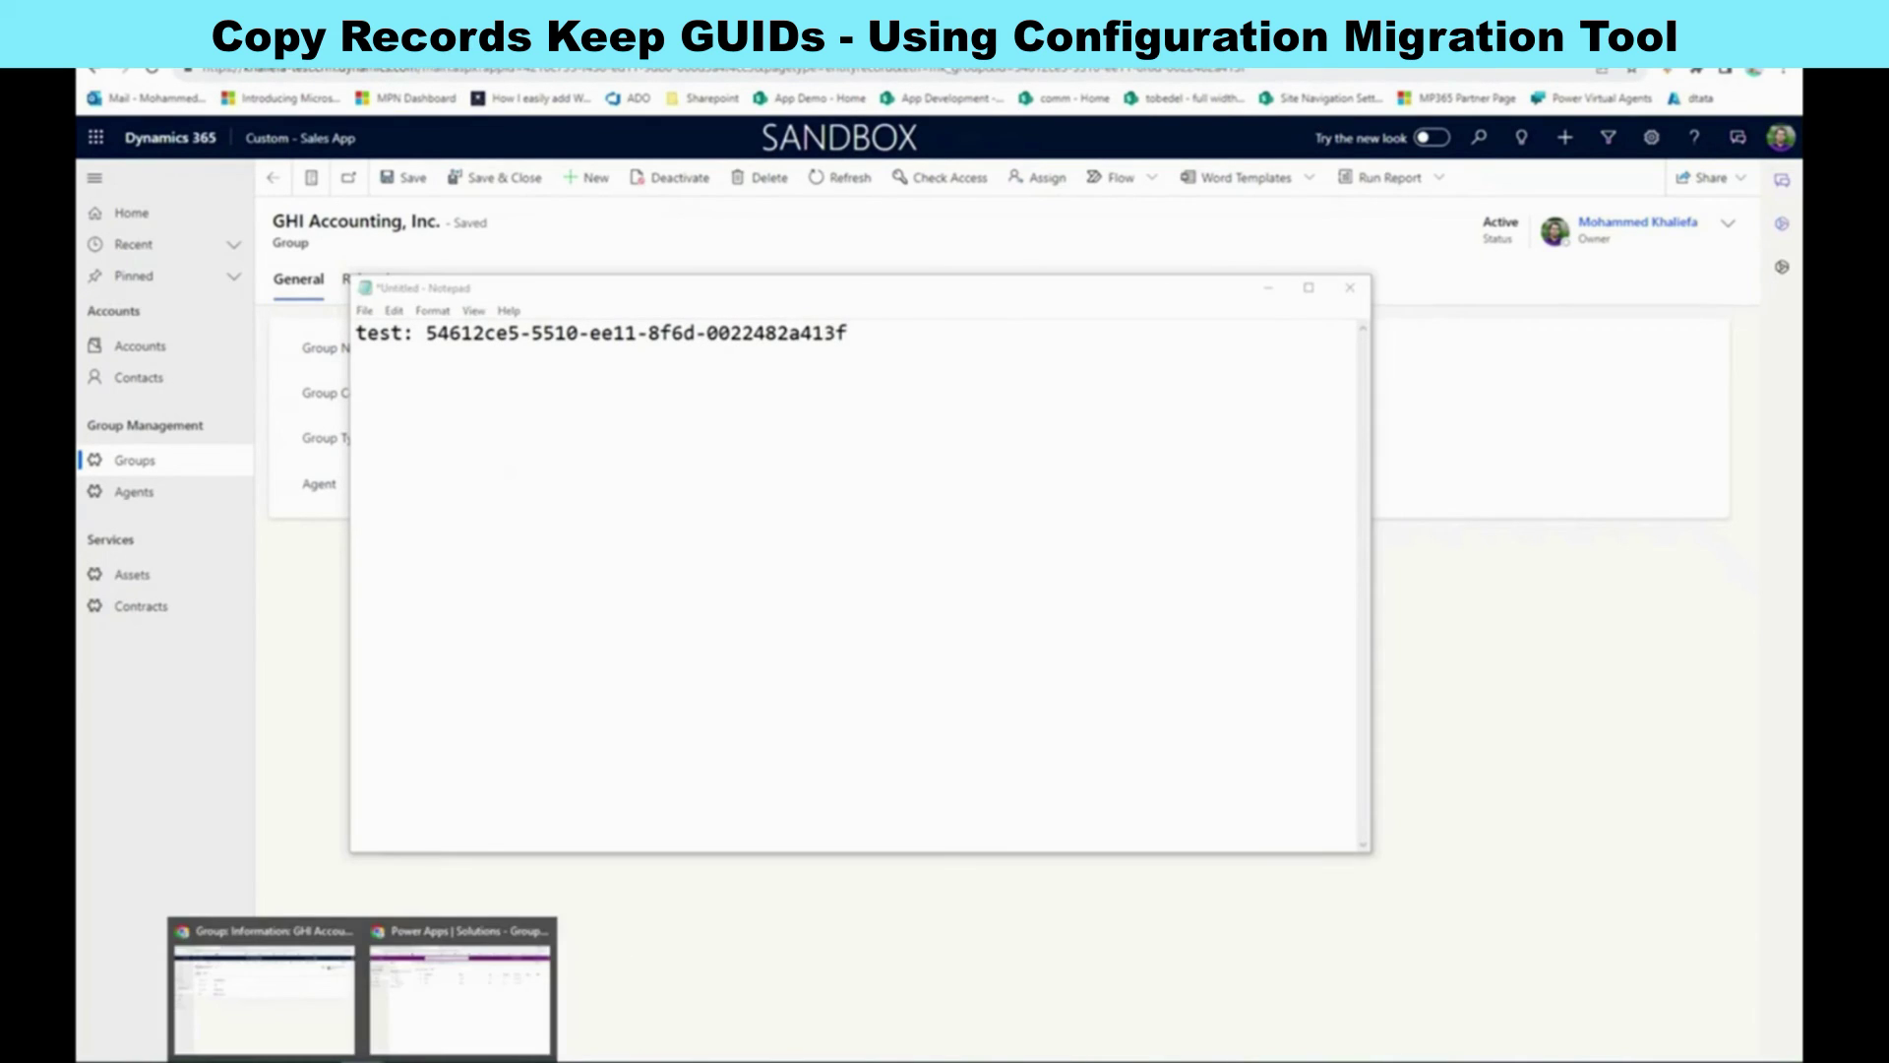
click(499, 971)
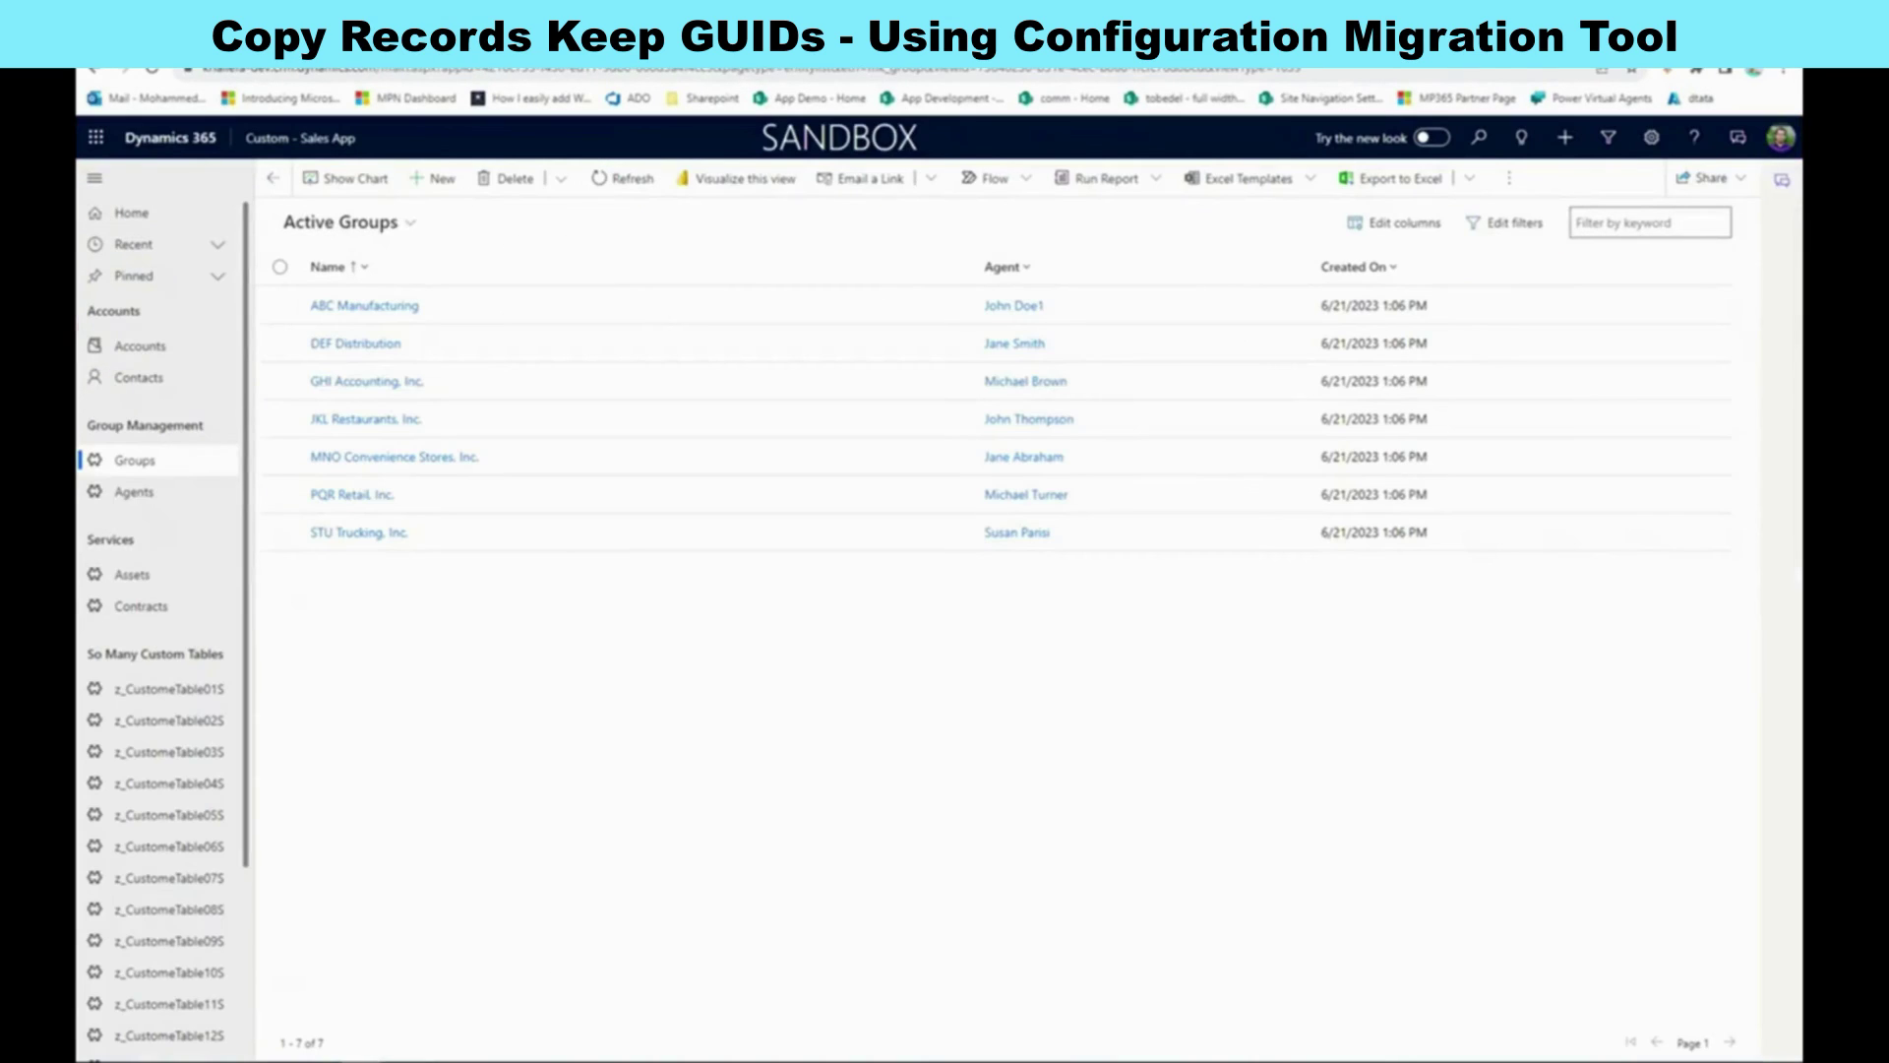
click(300, 1033)
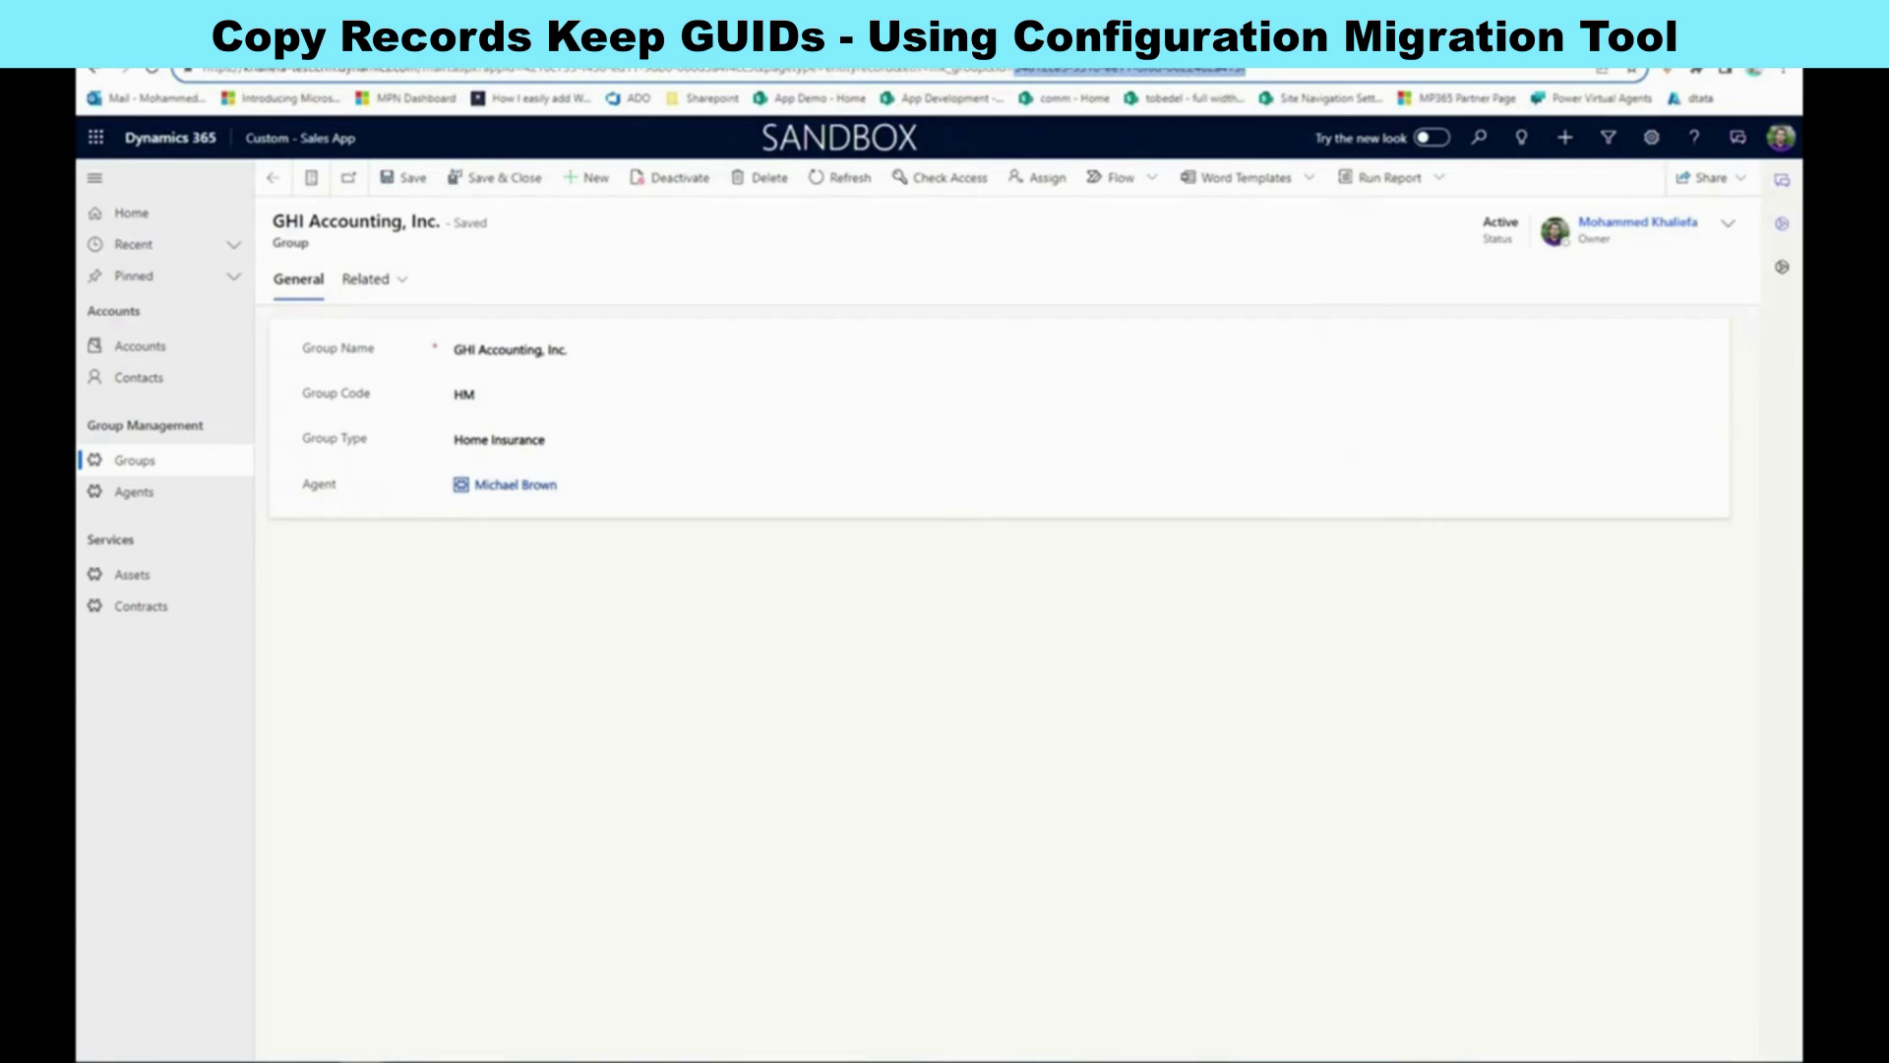
click(430, 1029)
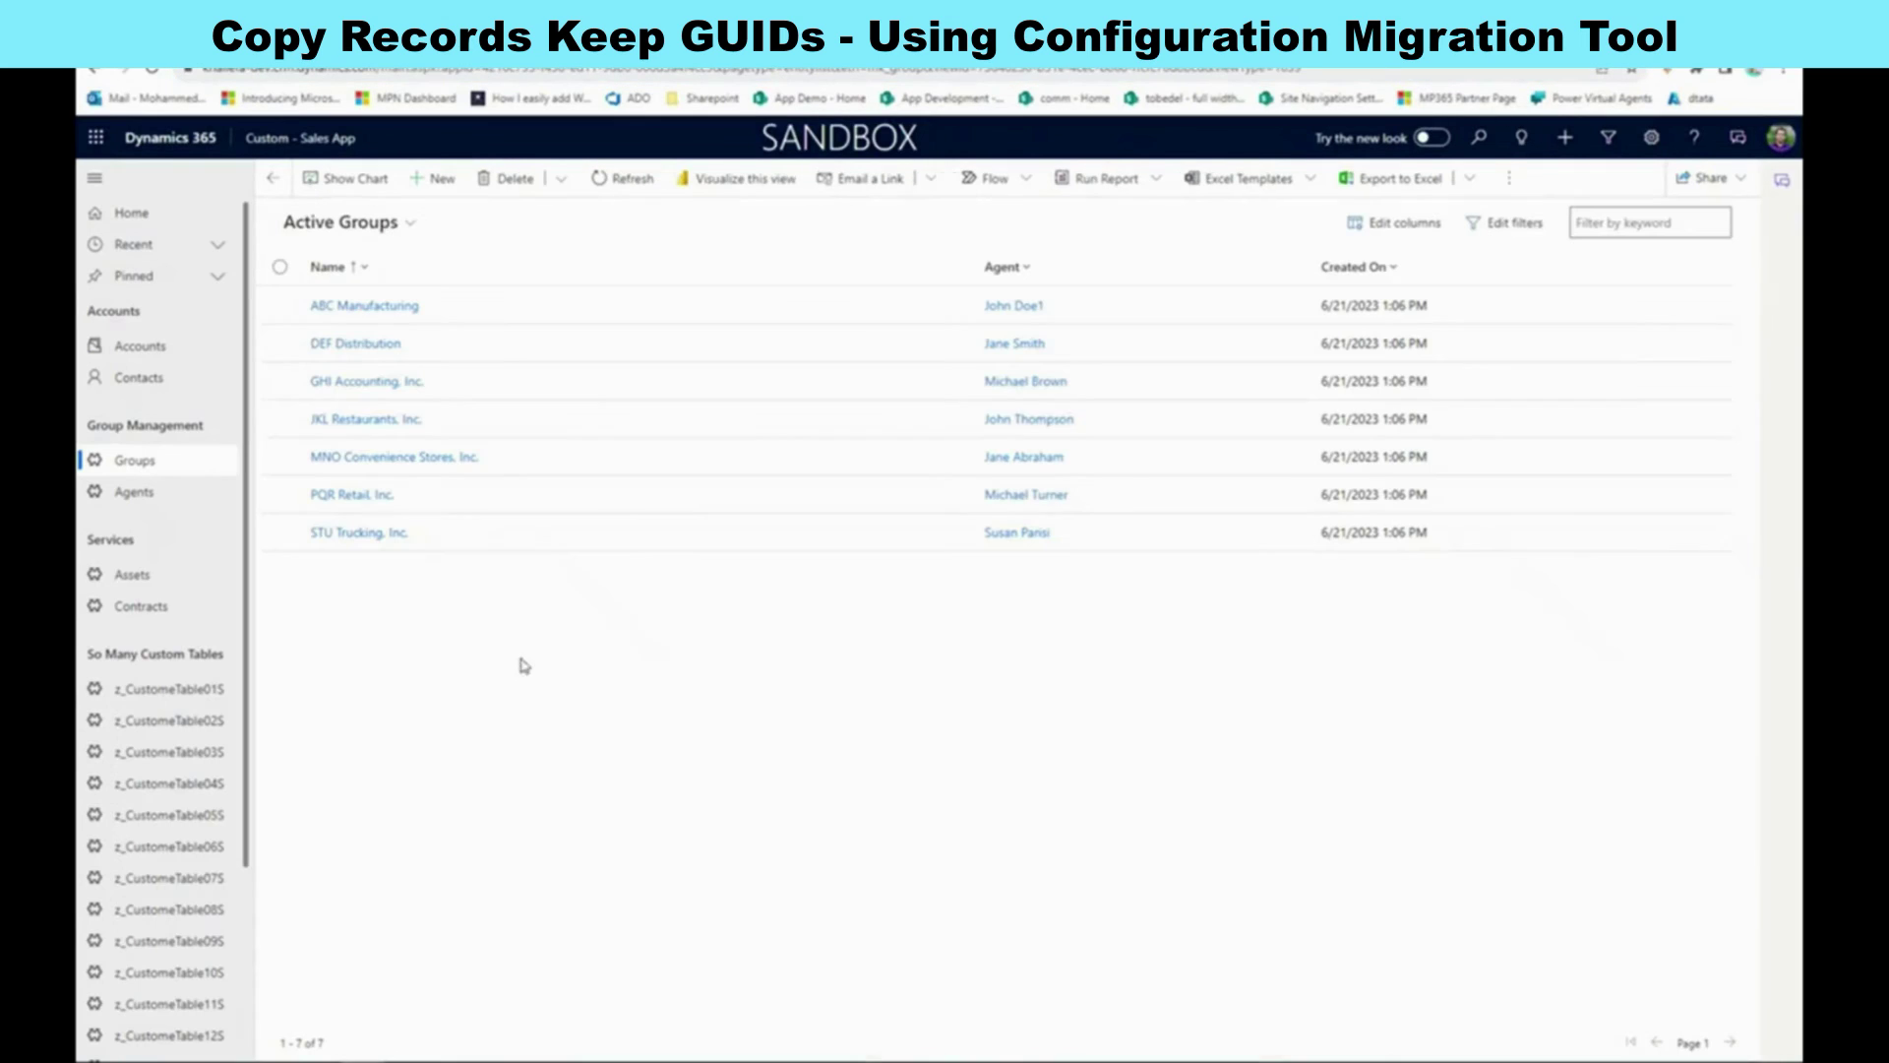
click(366, 381)
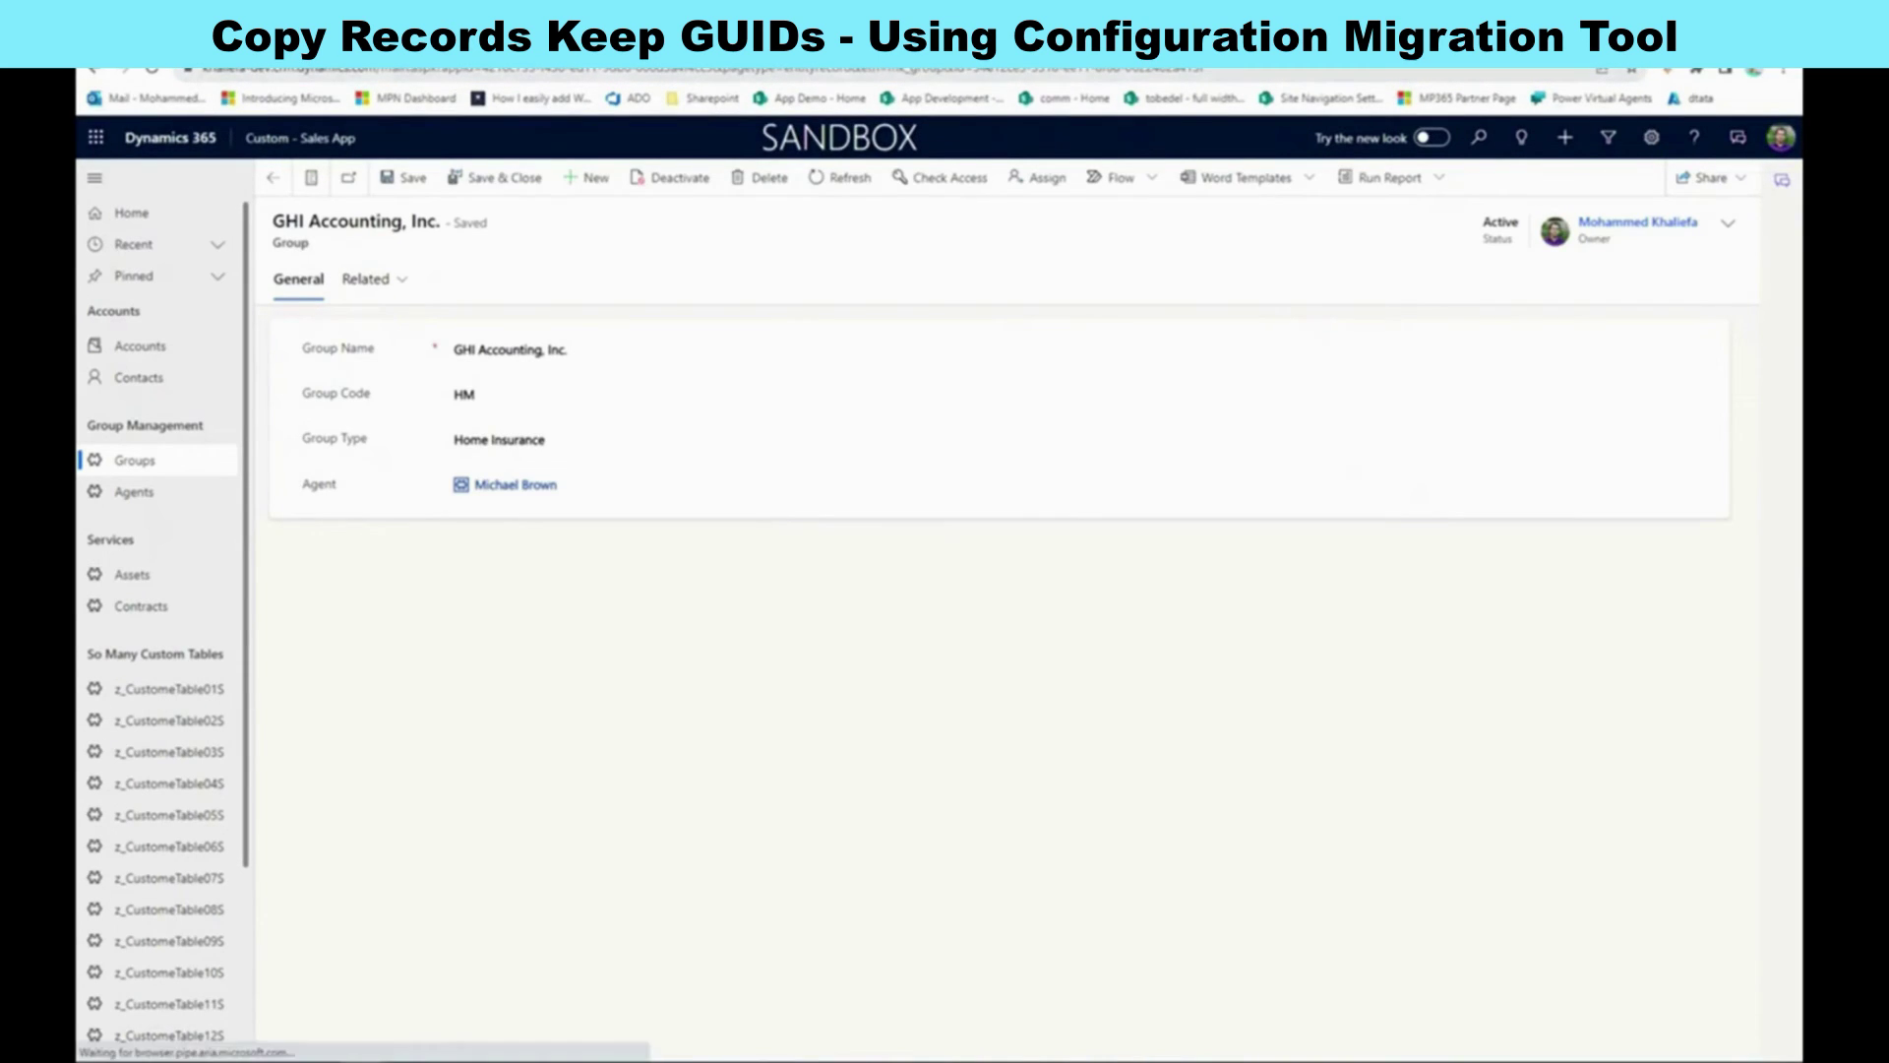
Copy the dev group's GUID from its URL onto a second Notepad line labelled "DEV:" and add blank lines below
drag(1014, 71, 1245, 71)
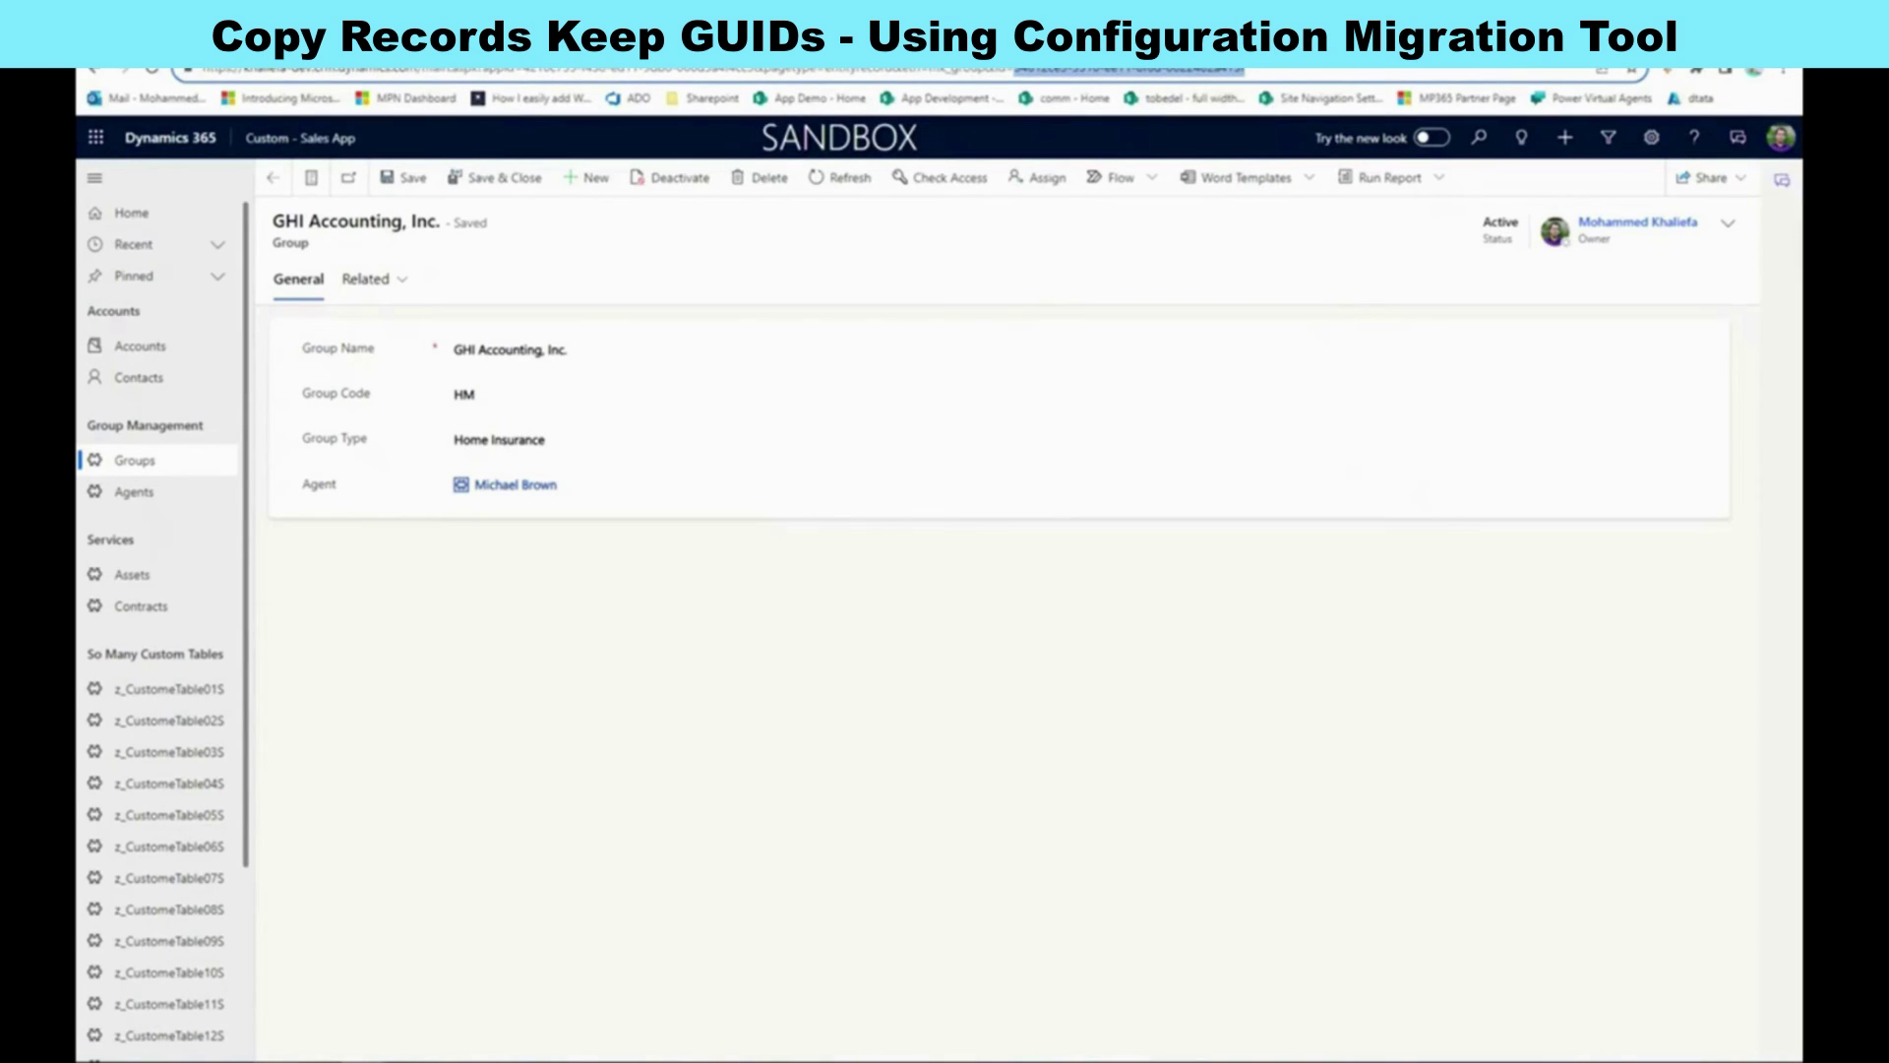
click(274, 1059)
click(388, 1001)
key(Return)
text(DEV:)
text(54612ce5-5510-ee11-8f6d-0022482a413f)
key(ctrl+Left)
key(ctrl+Left)
key(ctrl+Left)
key(ctrl+Left)
key(ctrl+Left)
key(ctrl+Left)
key(ctrl+Left)
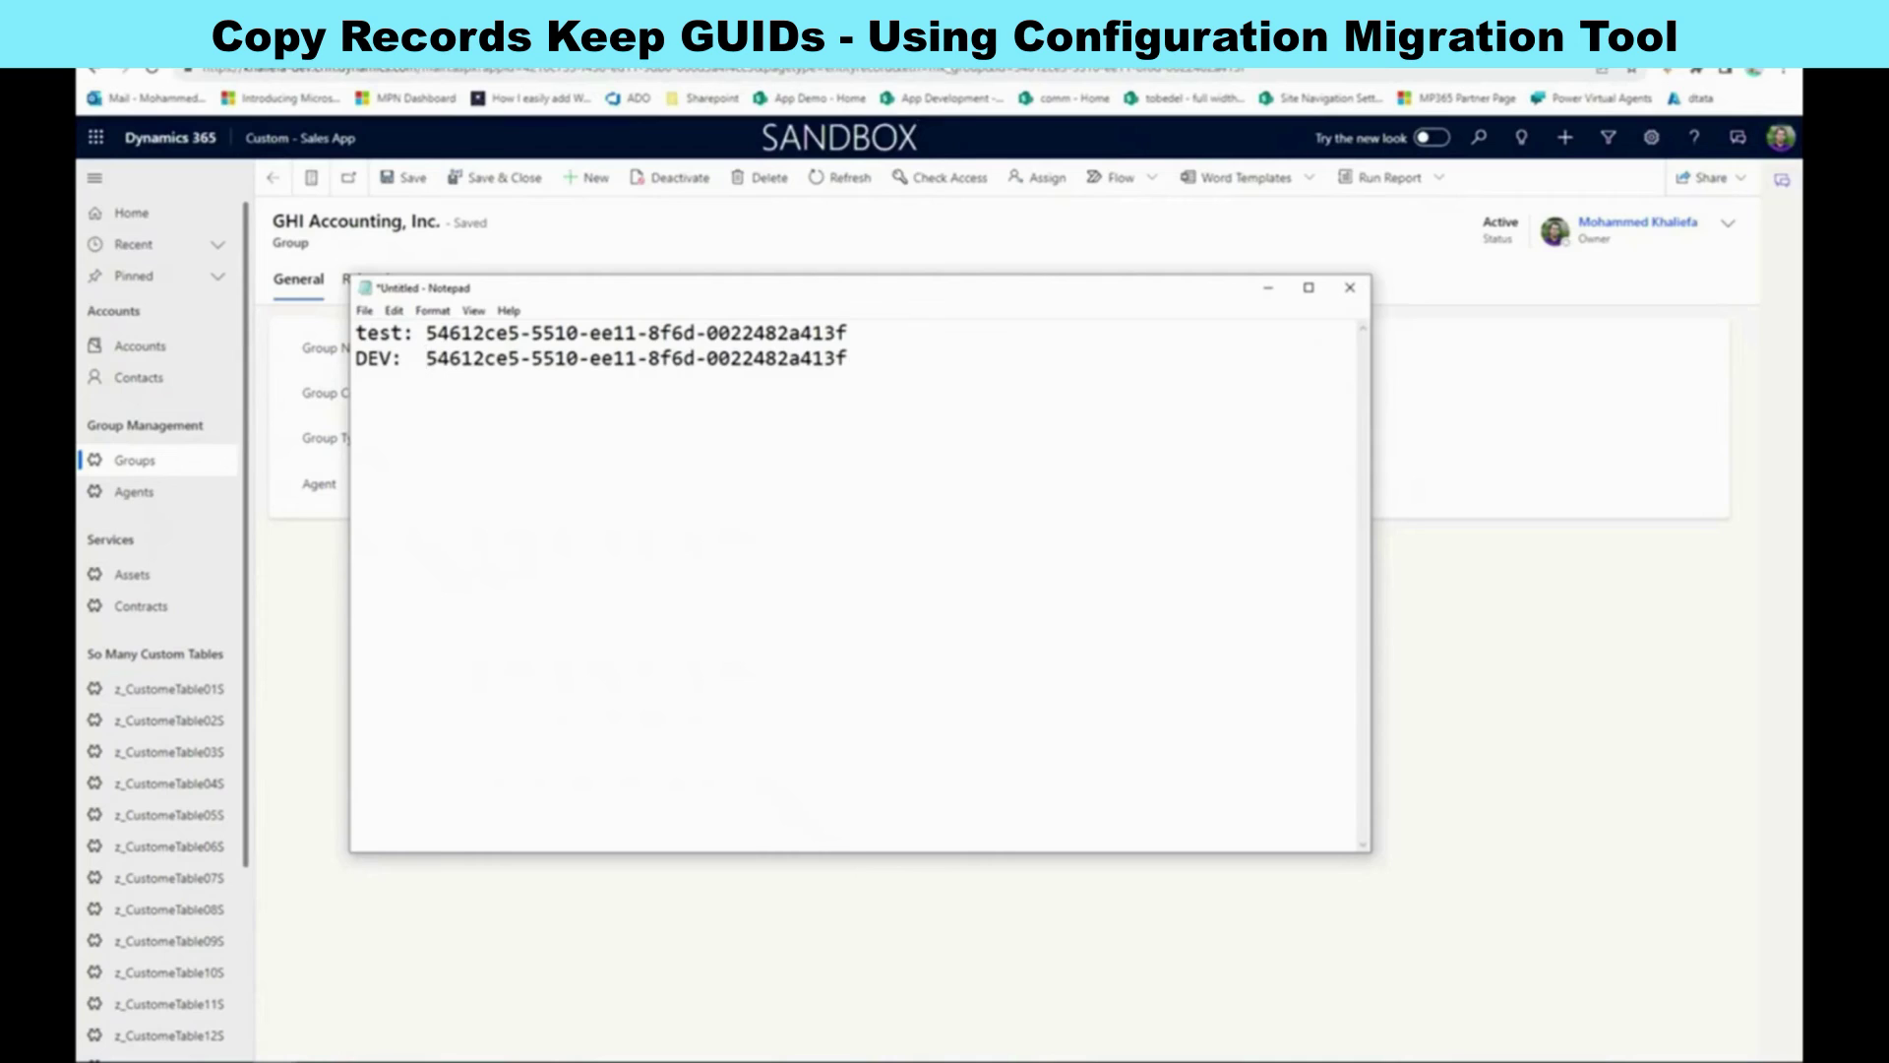
key(Return)
key(Return)
key(Return)
Open the dev group's linked agent and copy the agent's GUID from the URL into Notepad, labelled "DEV:"
click(1625, 660)
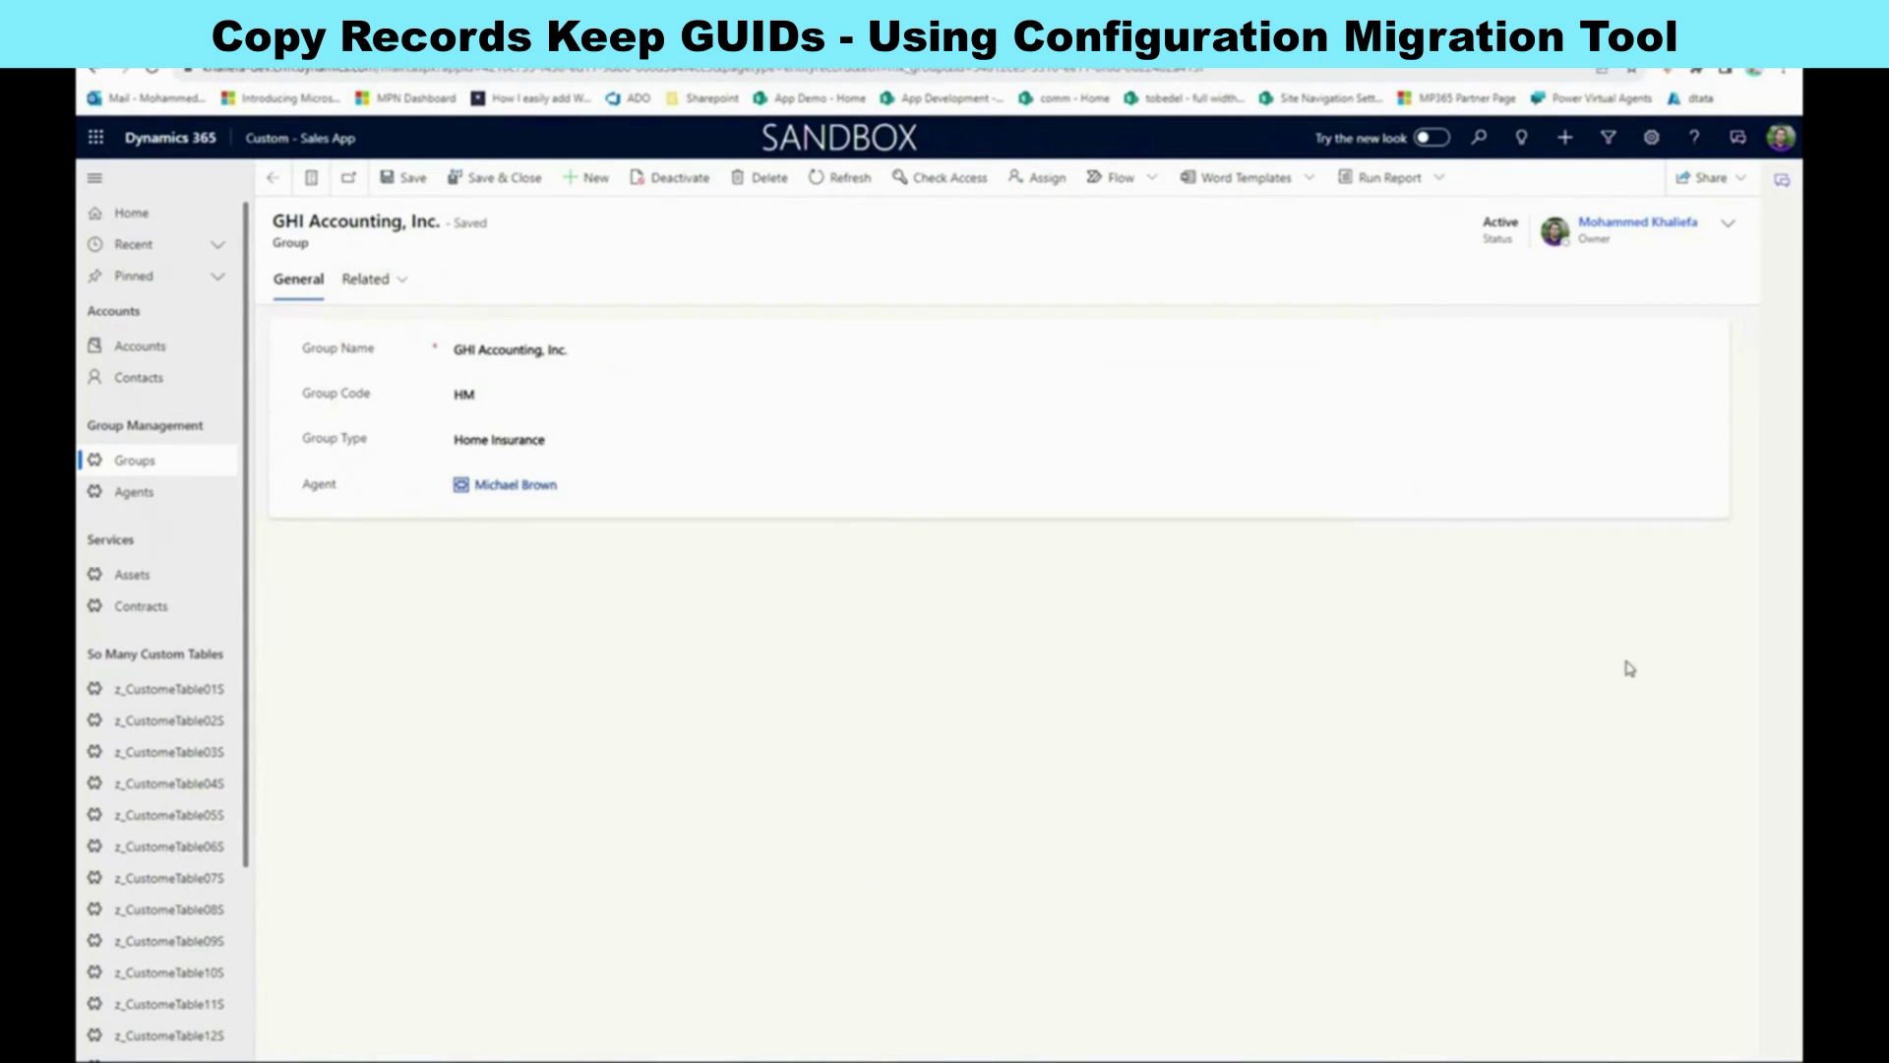
click(497, 488)
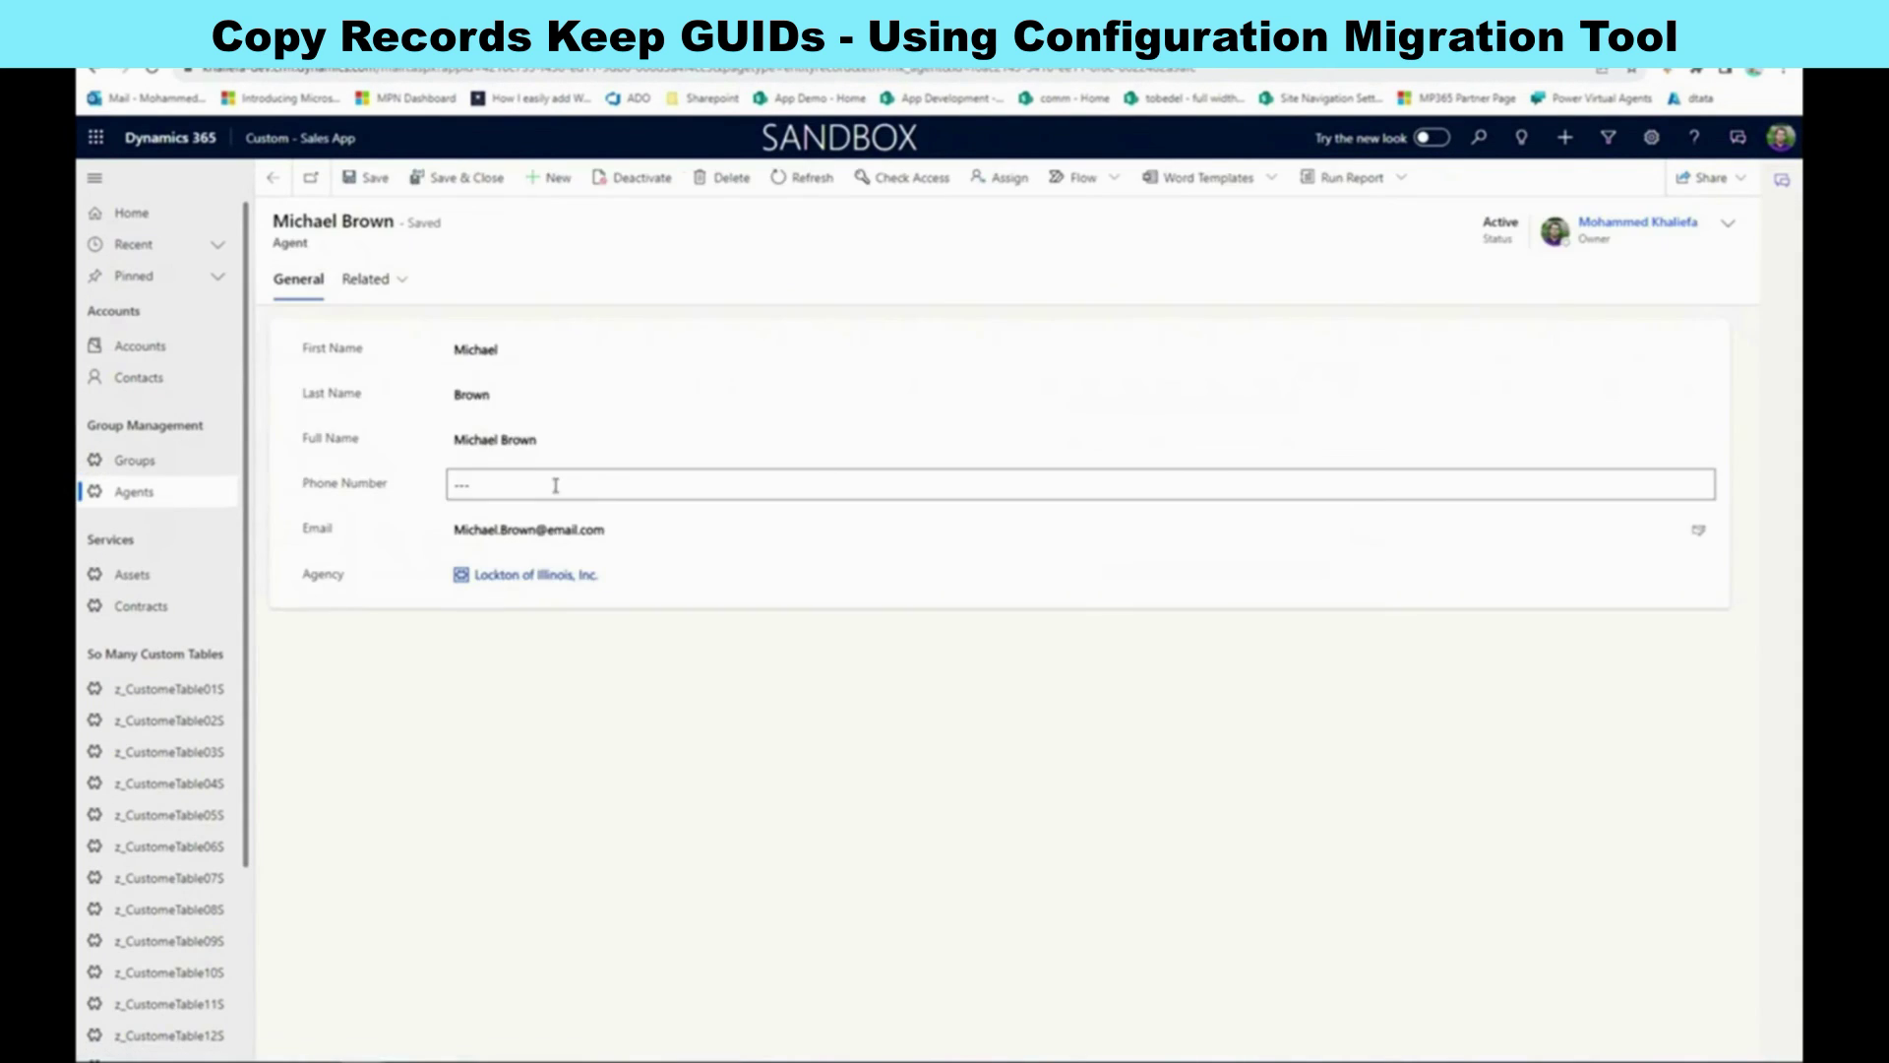
drag(1013, 71, 1236, 70)
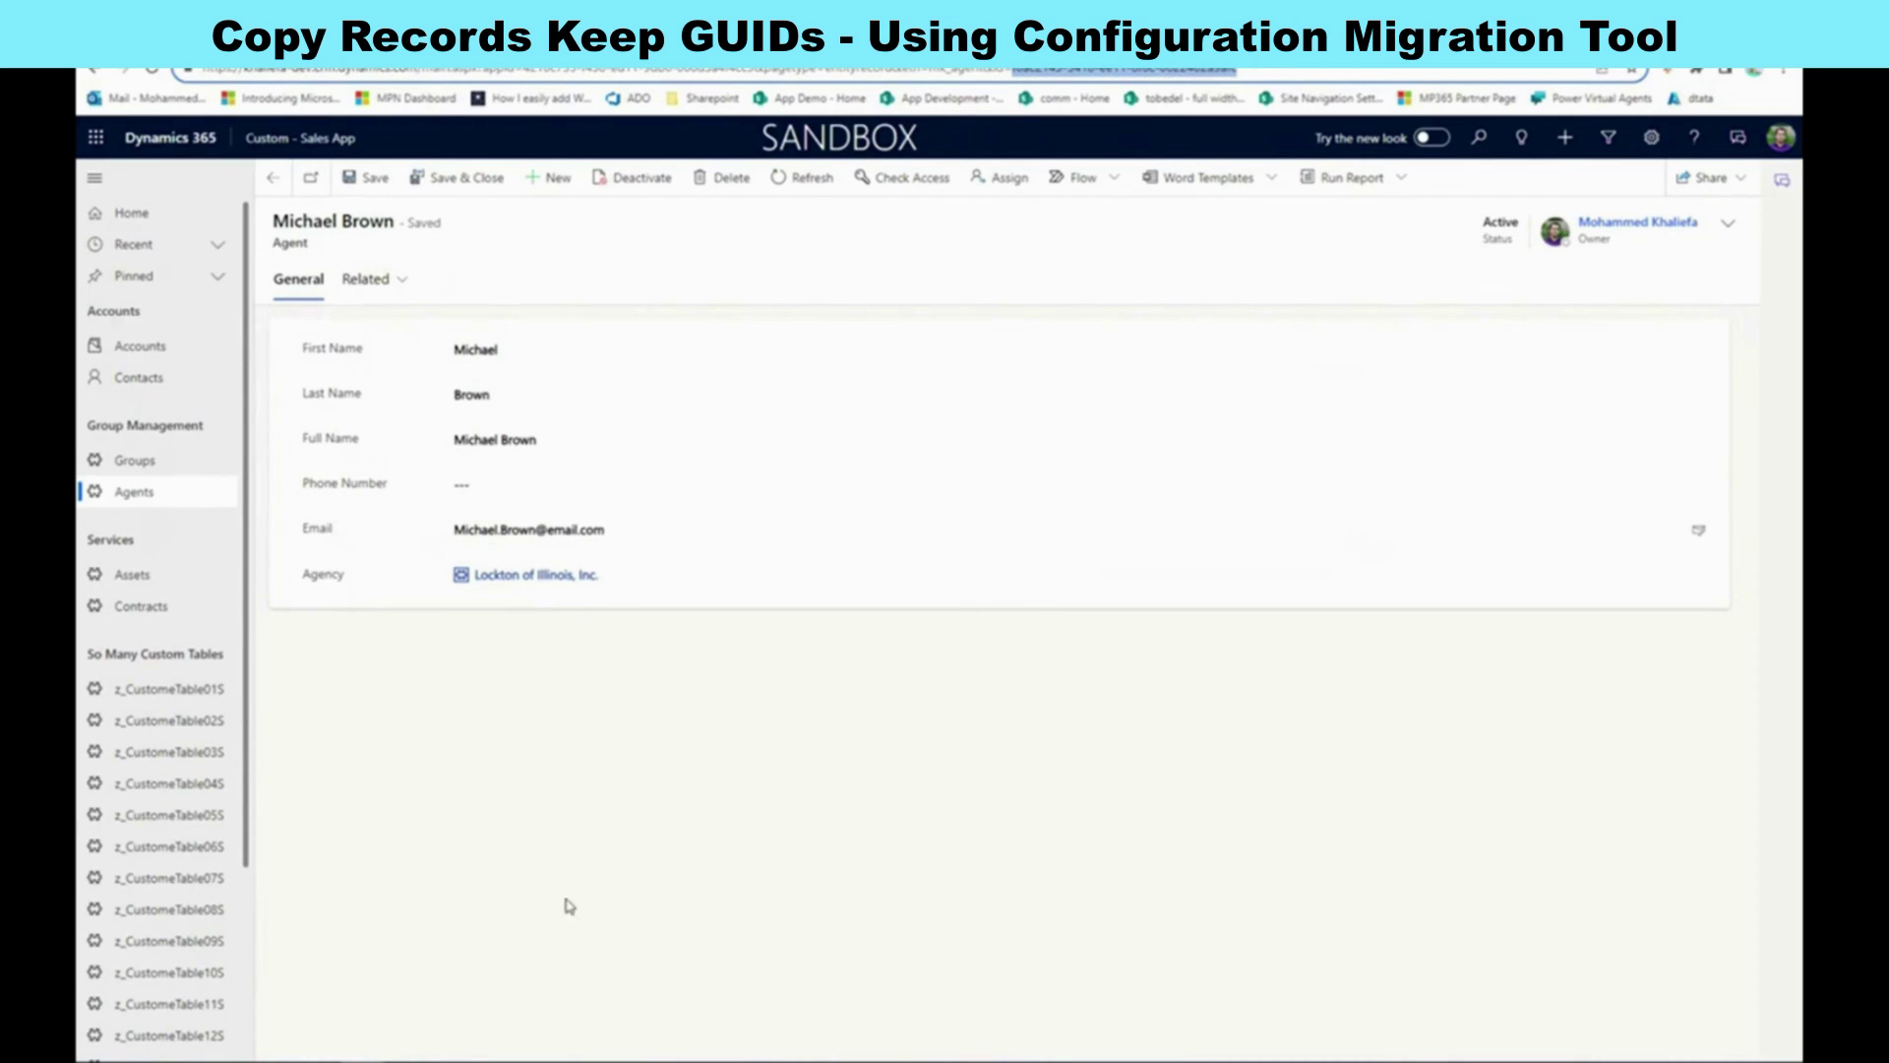
click(392, 1019)
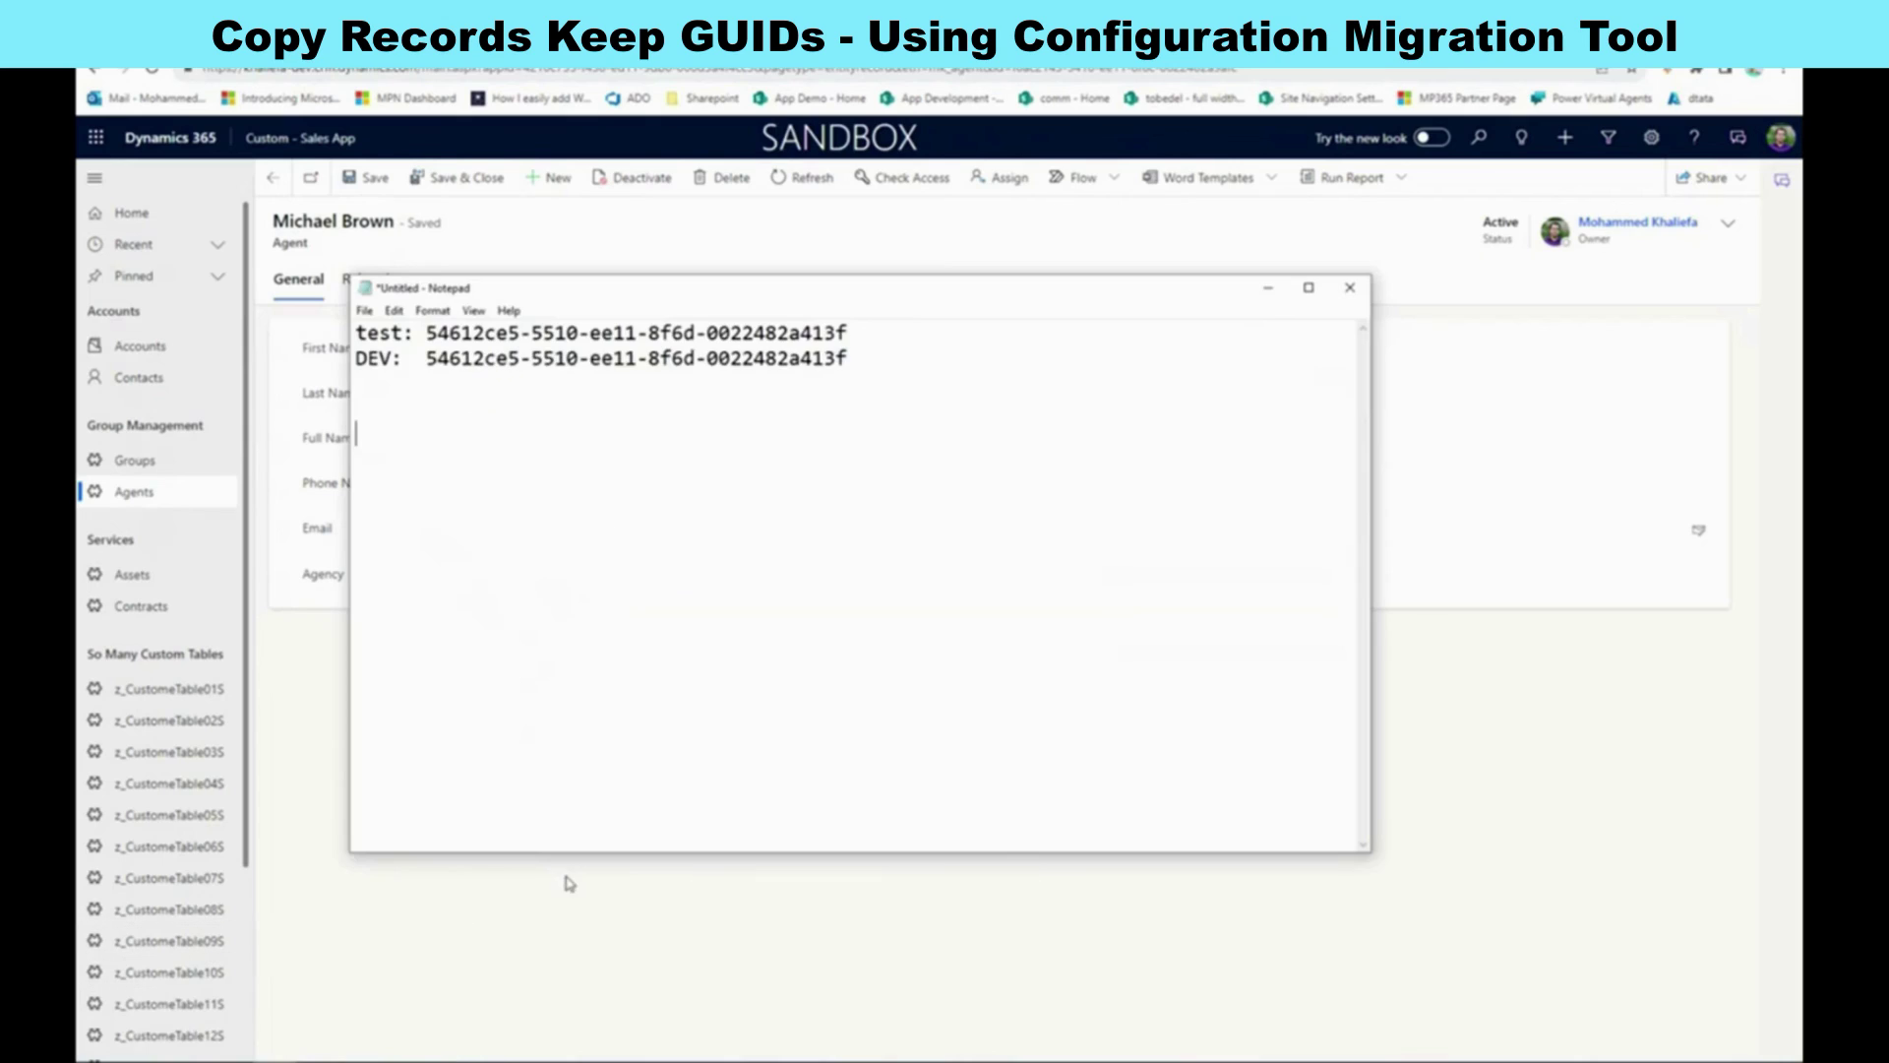
text(DEC:)
text(f0ac2143-5410-ee11-8f6c-0022482a9afc)
click(391, 484)
key(BackSpace)
text(V)
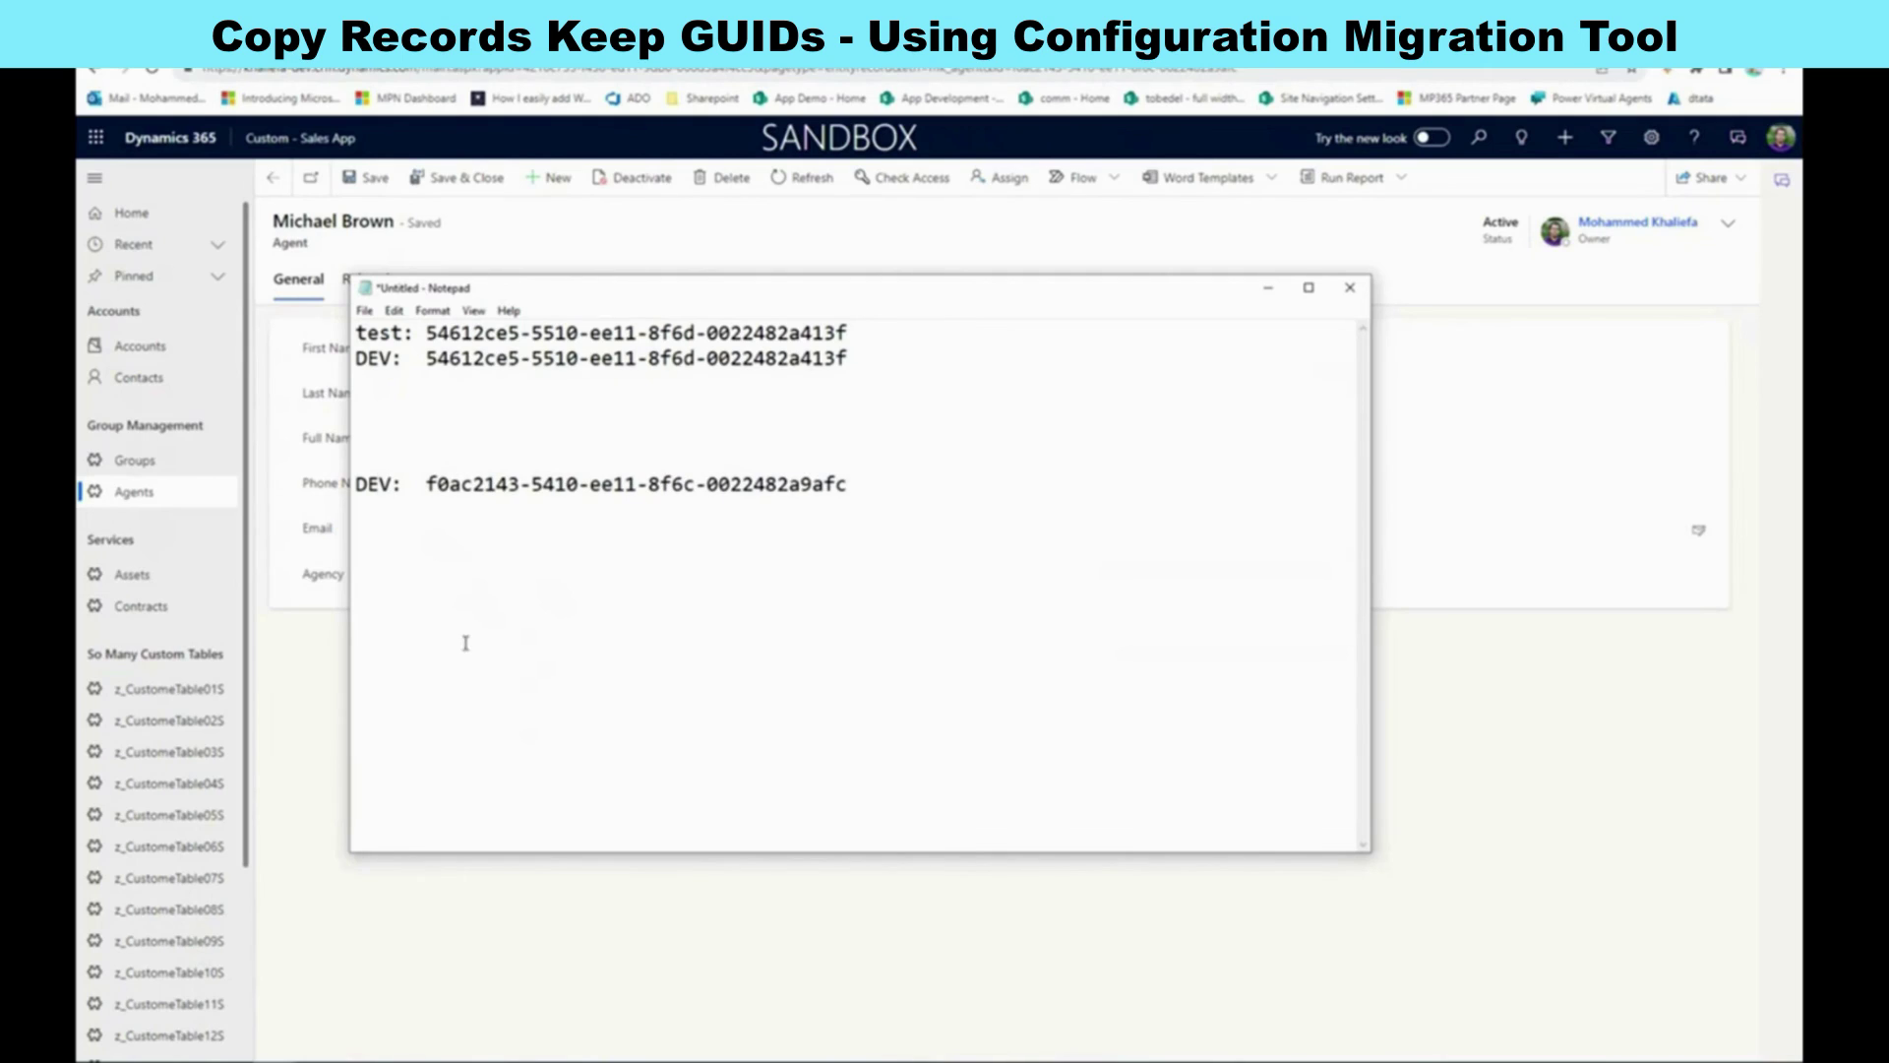
Switch to the test environment's GHI Accounting, Inc. record and open its linked agent
click(363, 1060)
click(297, 1038)
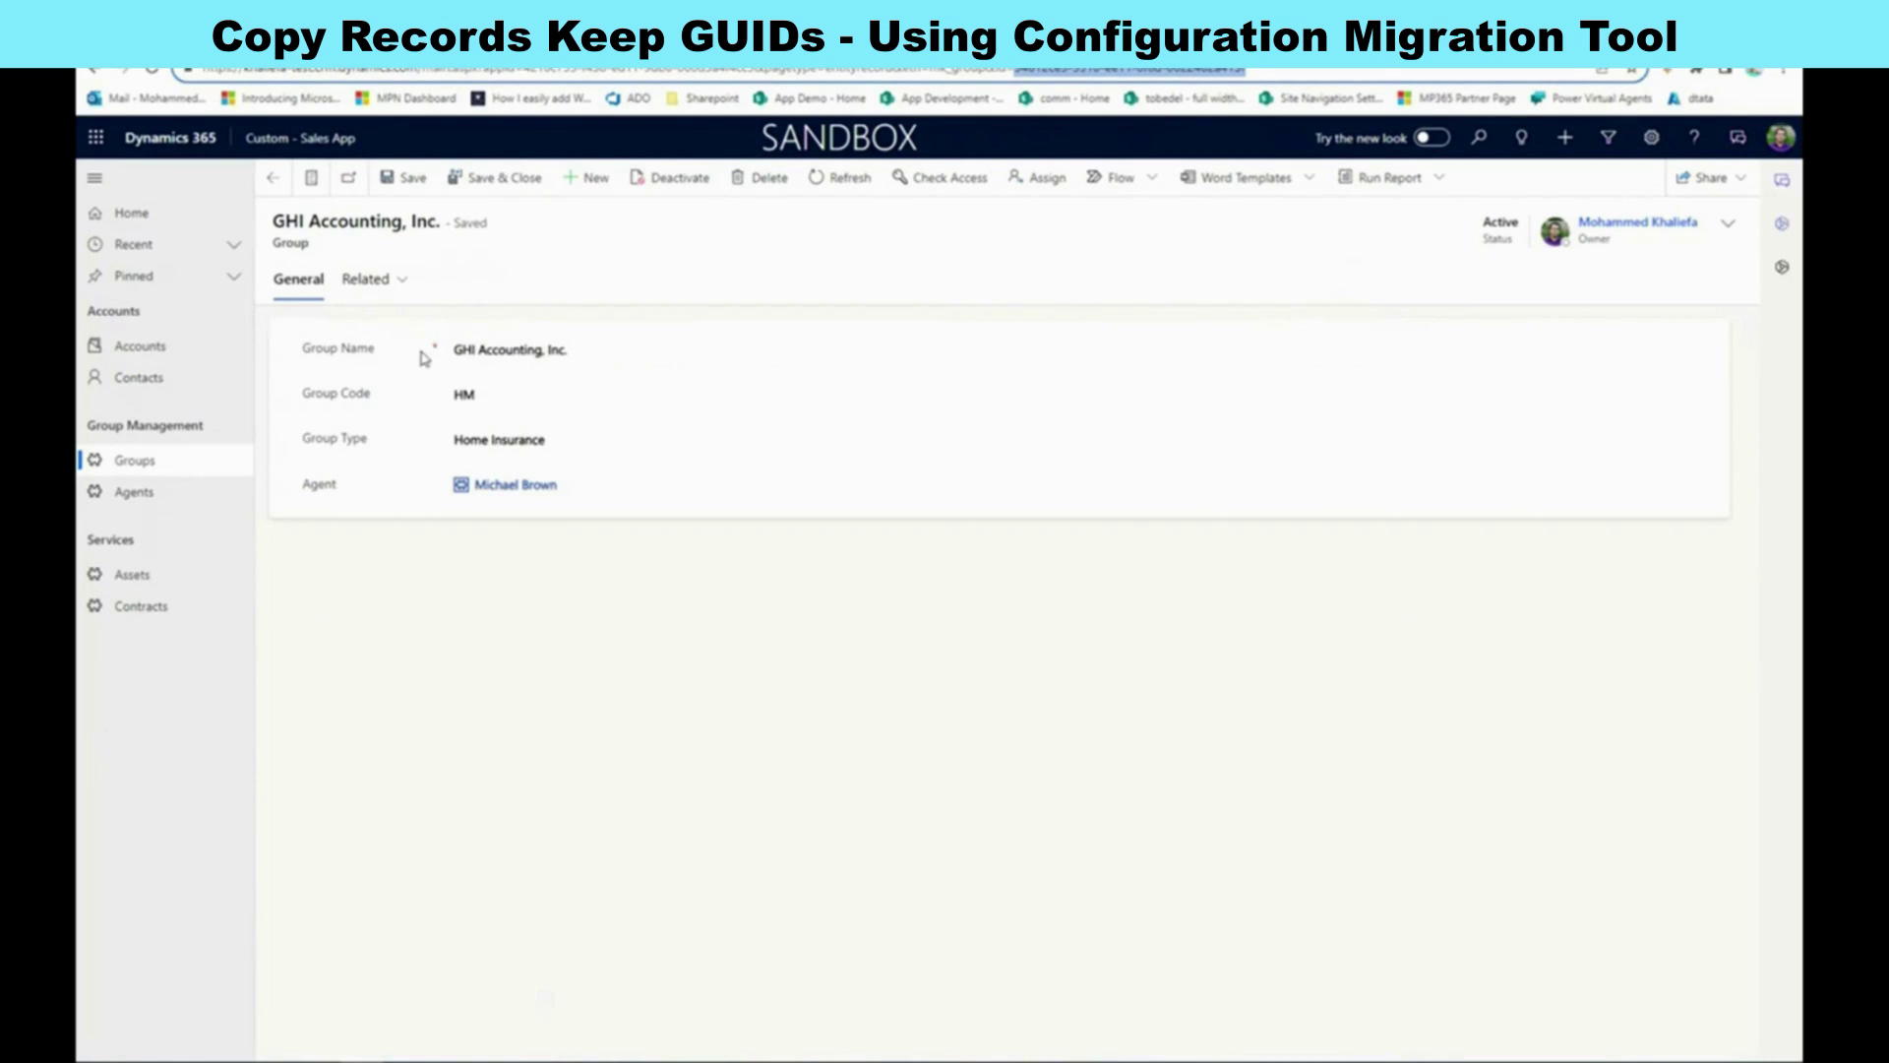
click(504, 496)
click(505, 490)
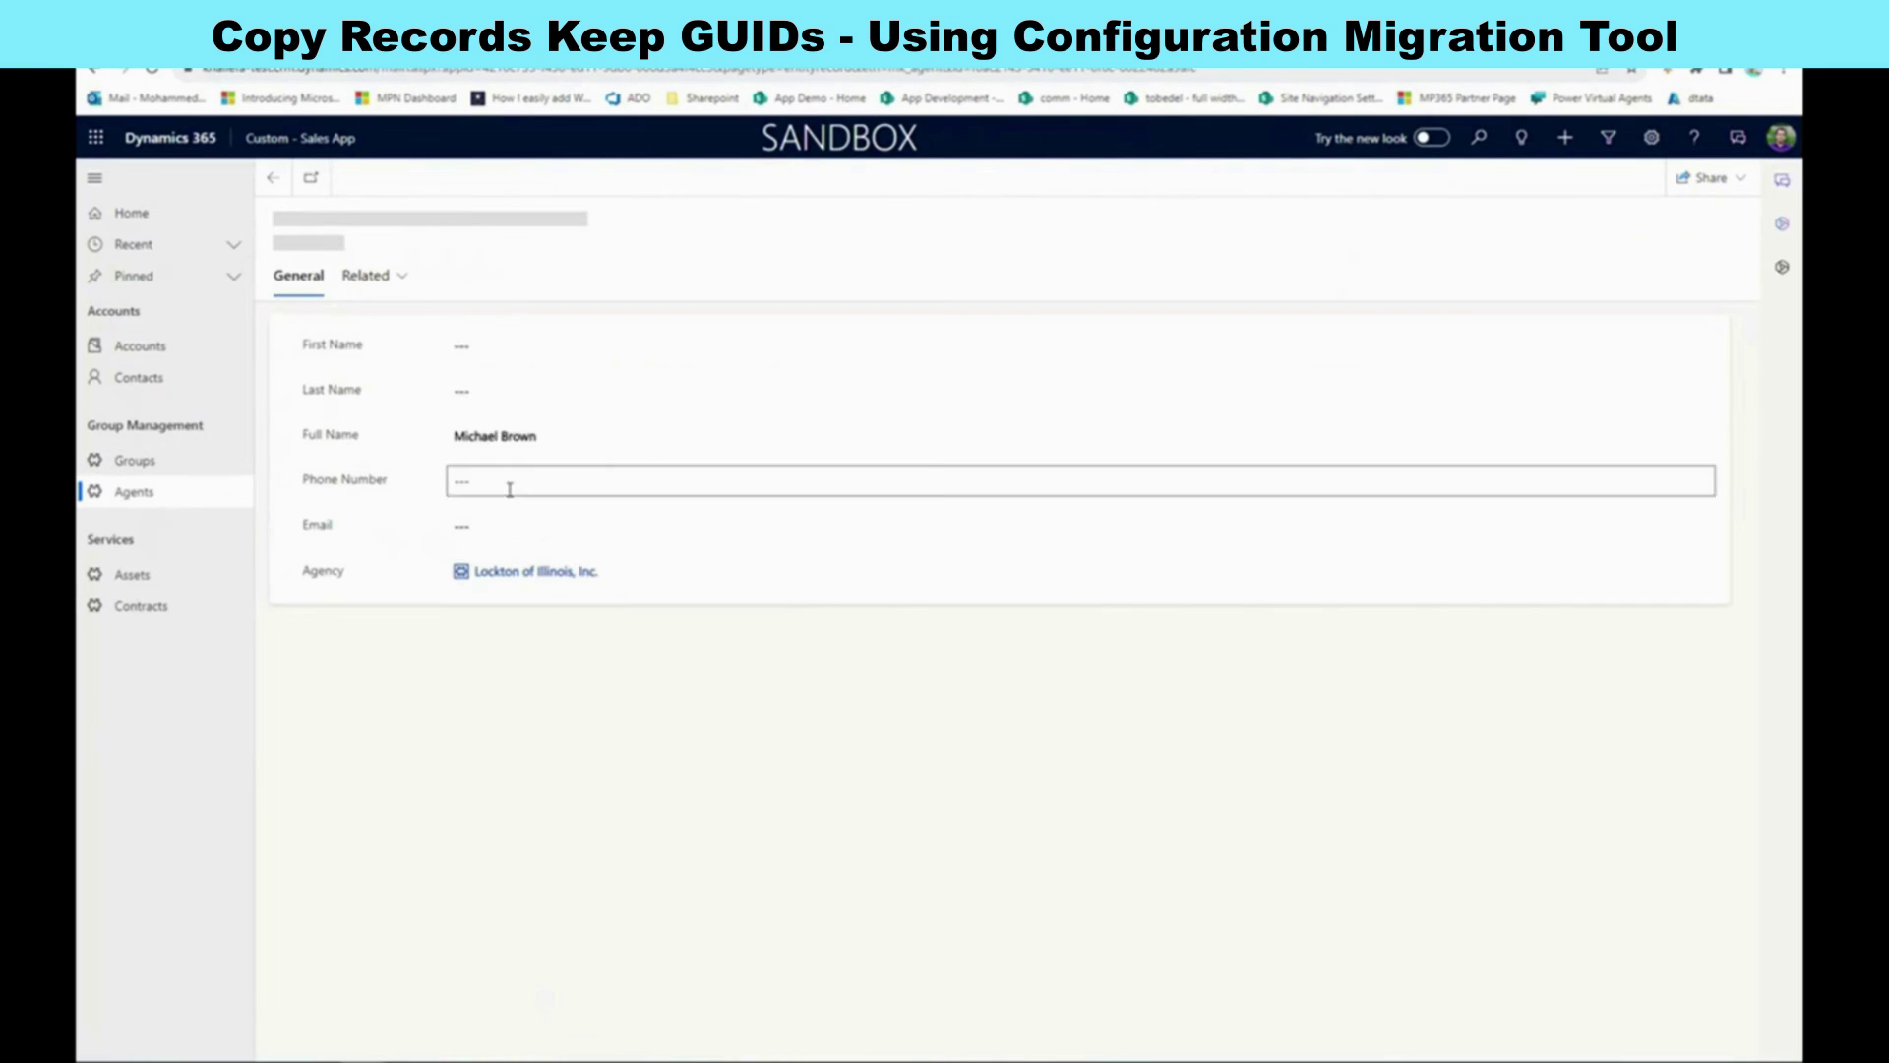
Copy the test agent's GUID from the URL onto the line below the dev agent's GUID in Notepad, labelled "Test:"
click(944, 71)
drag(1013, 68, 1237, 69)
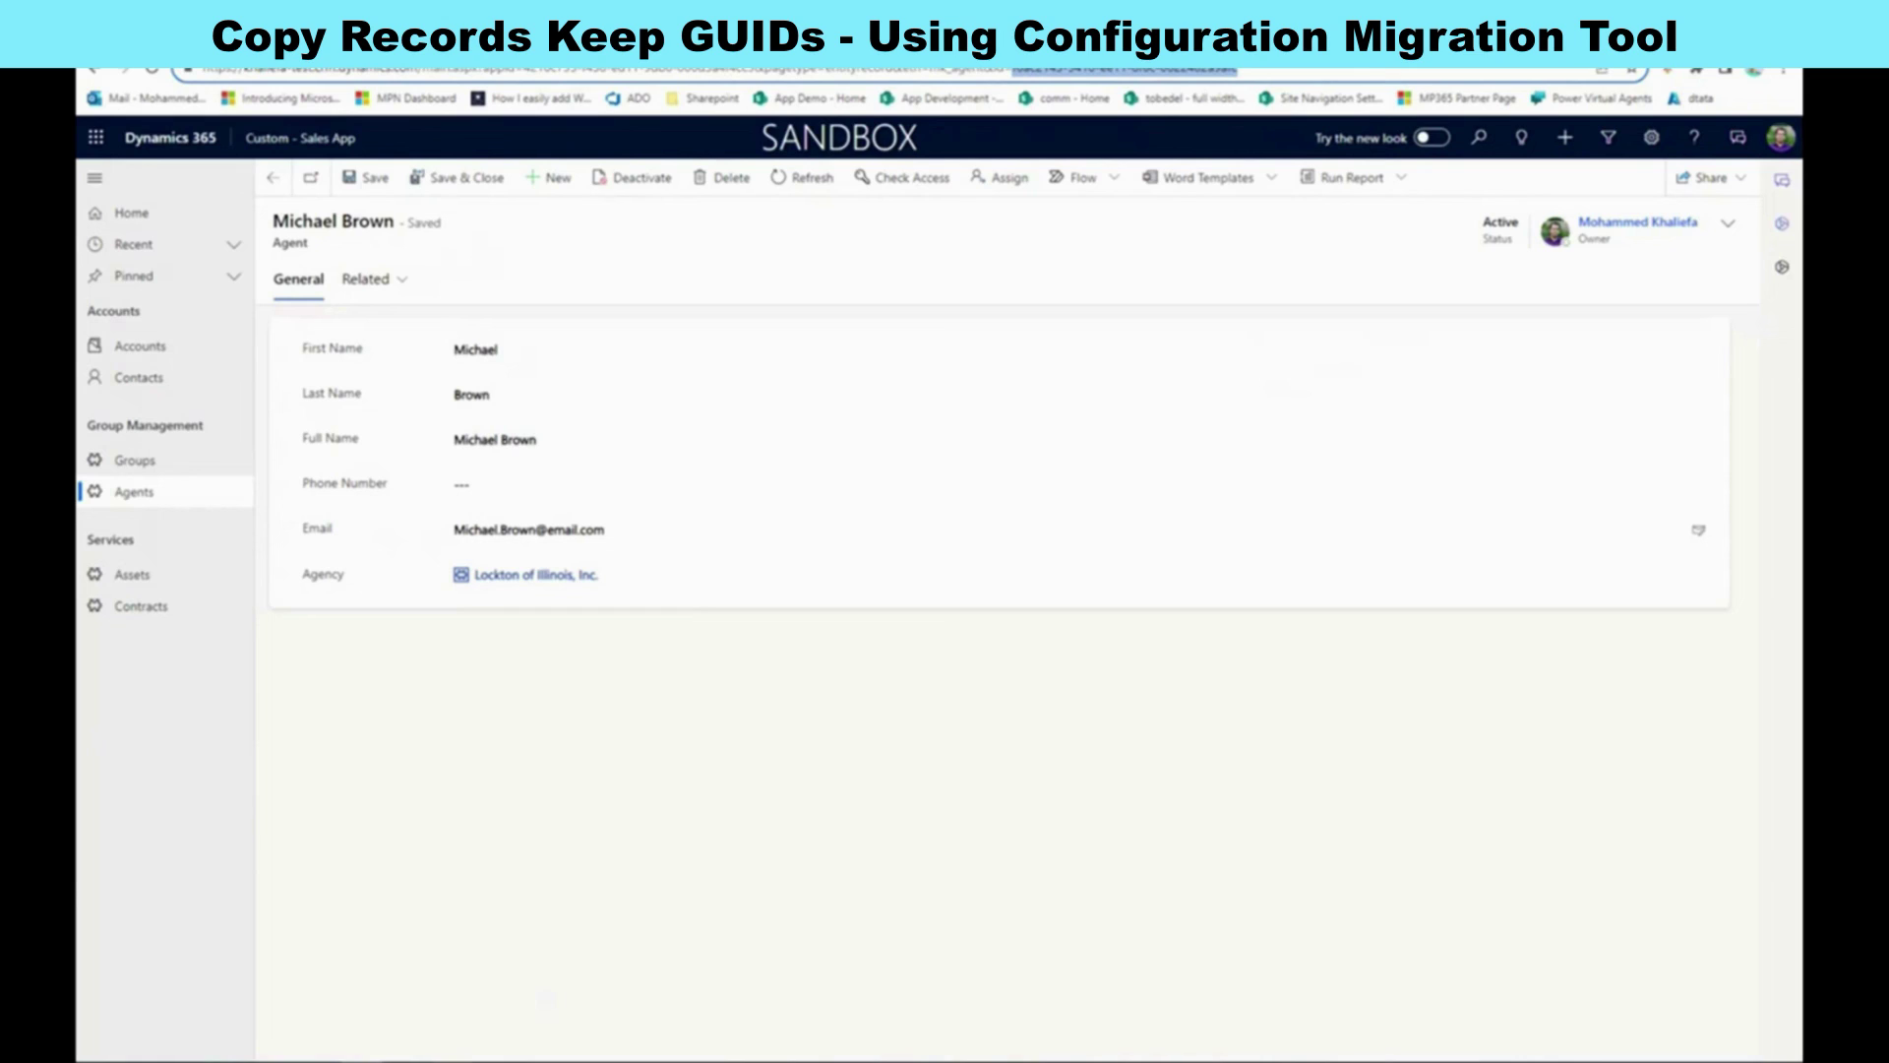
mouse_move(363, 1060)
click(390, 1013)
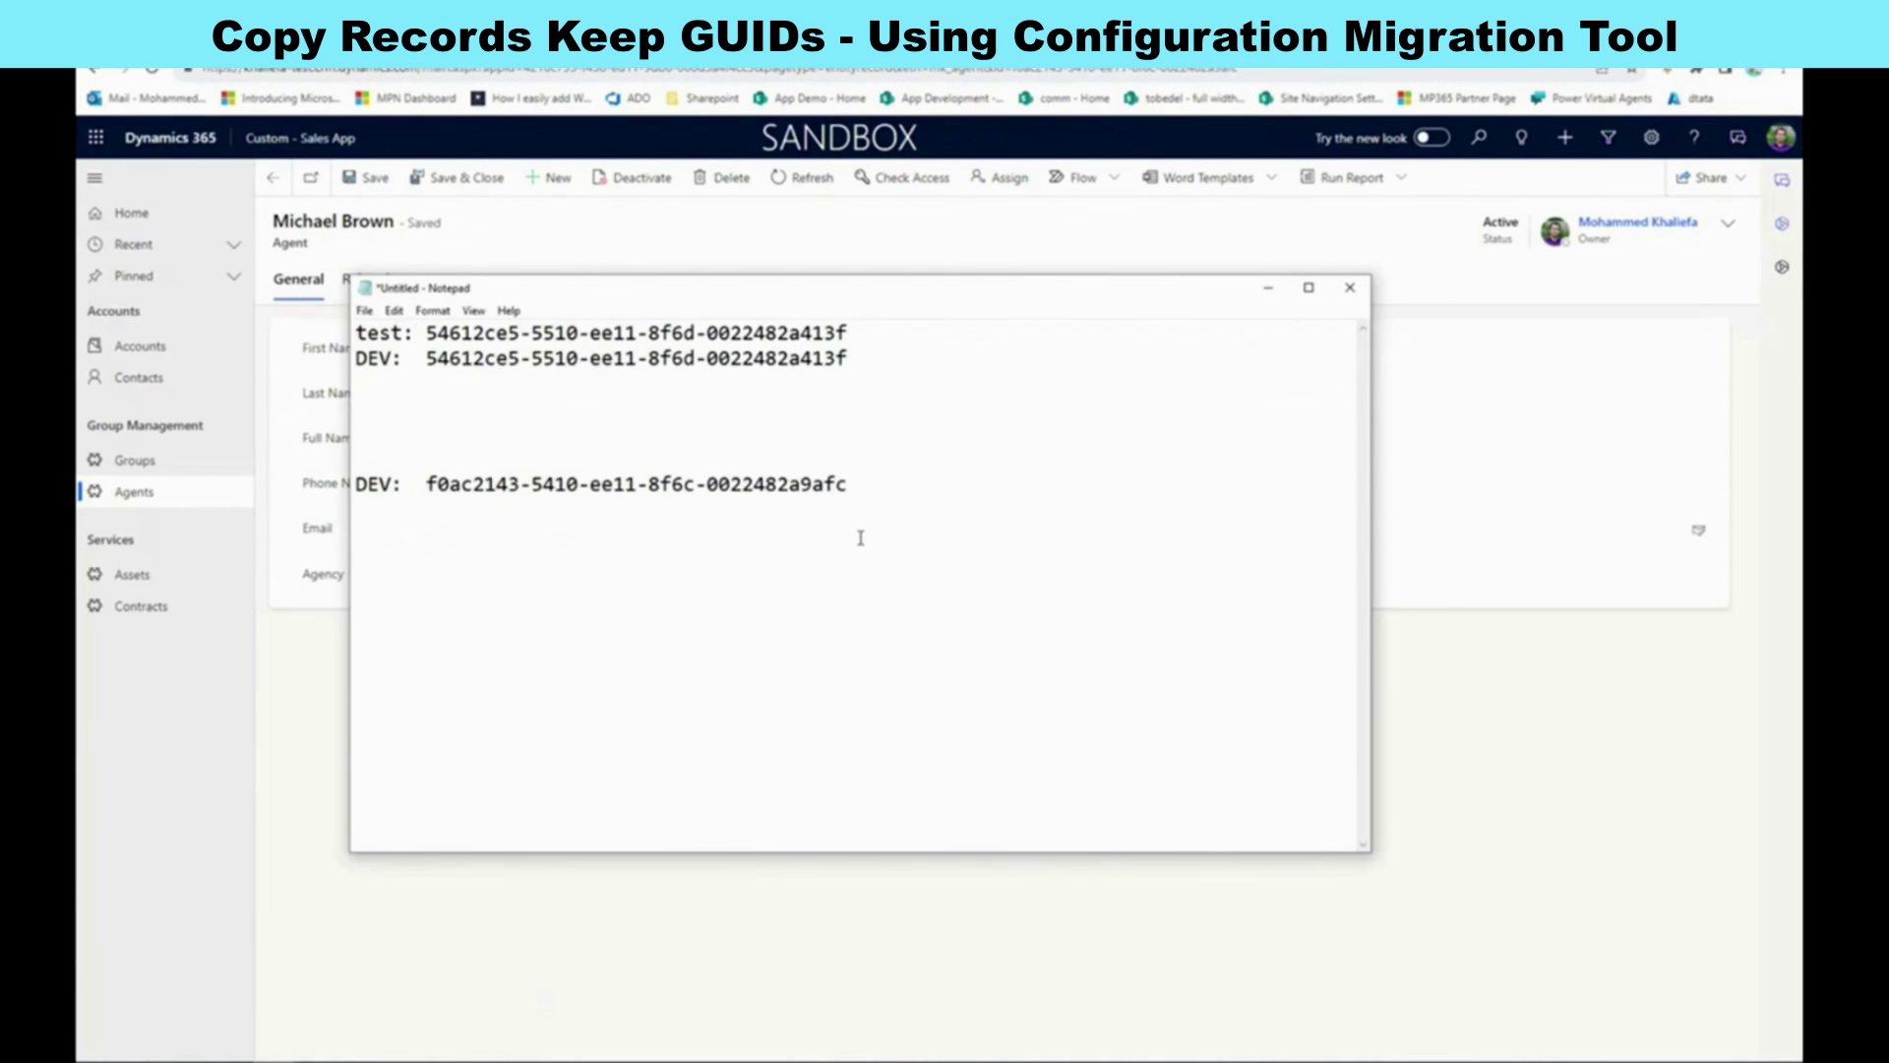
key(Return)
text(Test:)
text(f0ac2143-5410-ee11-8f6c-0022482a9afc)
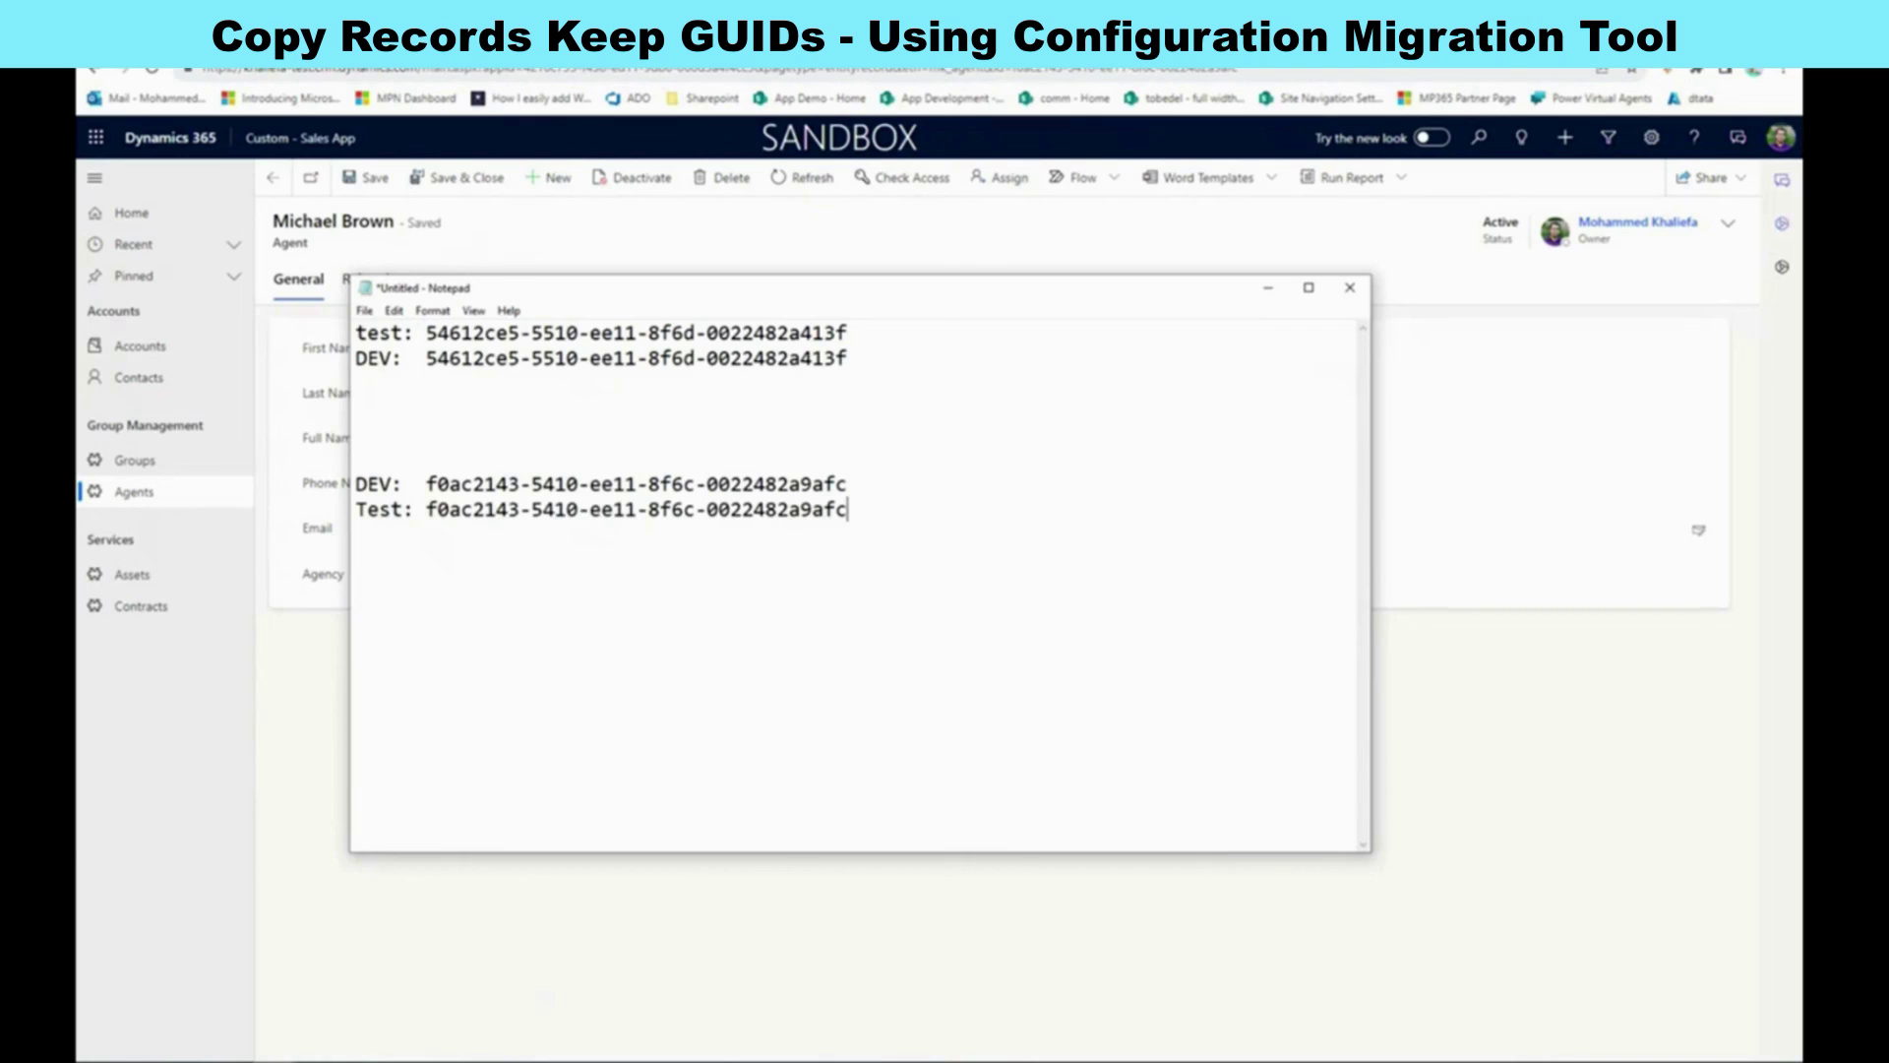
key(Return)
key(Return)
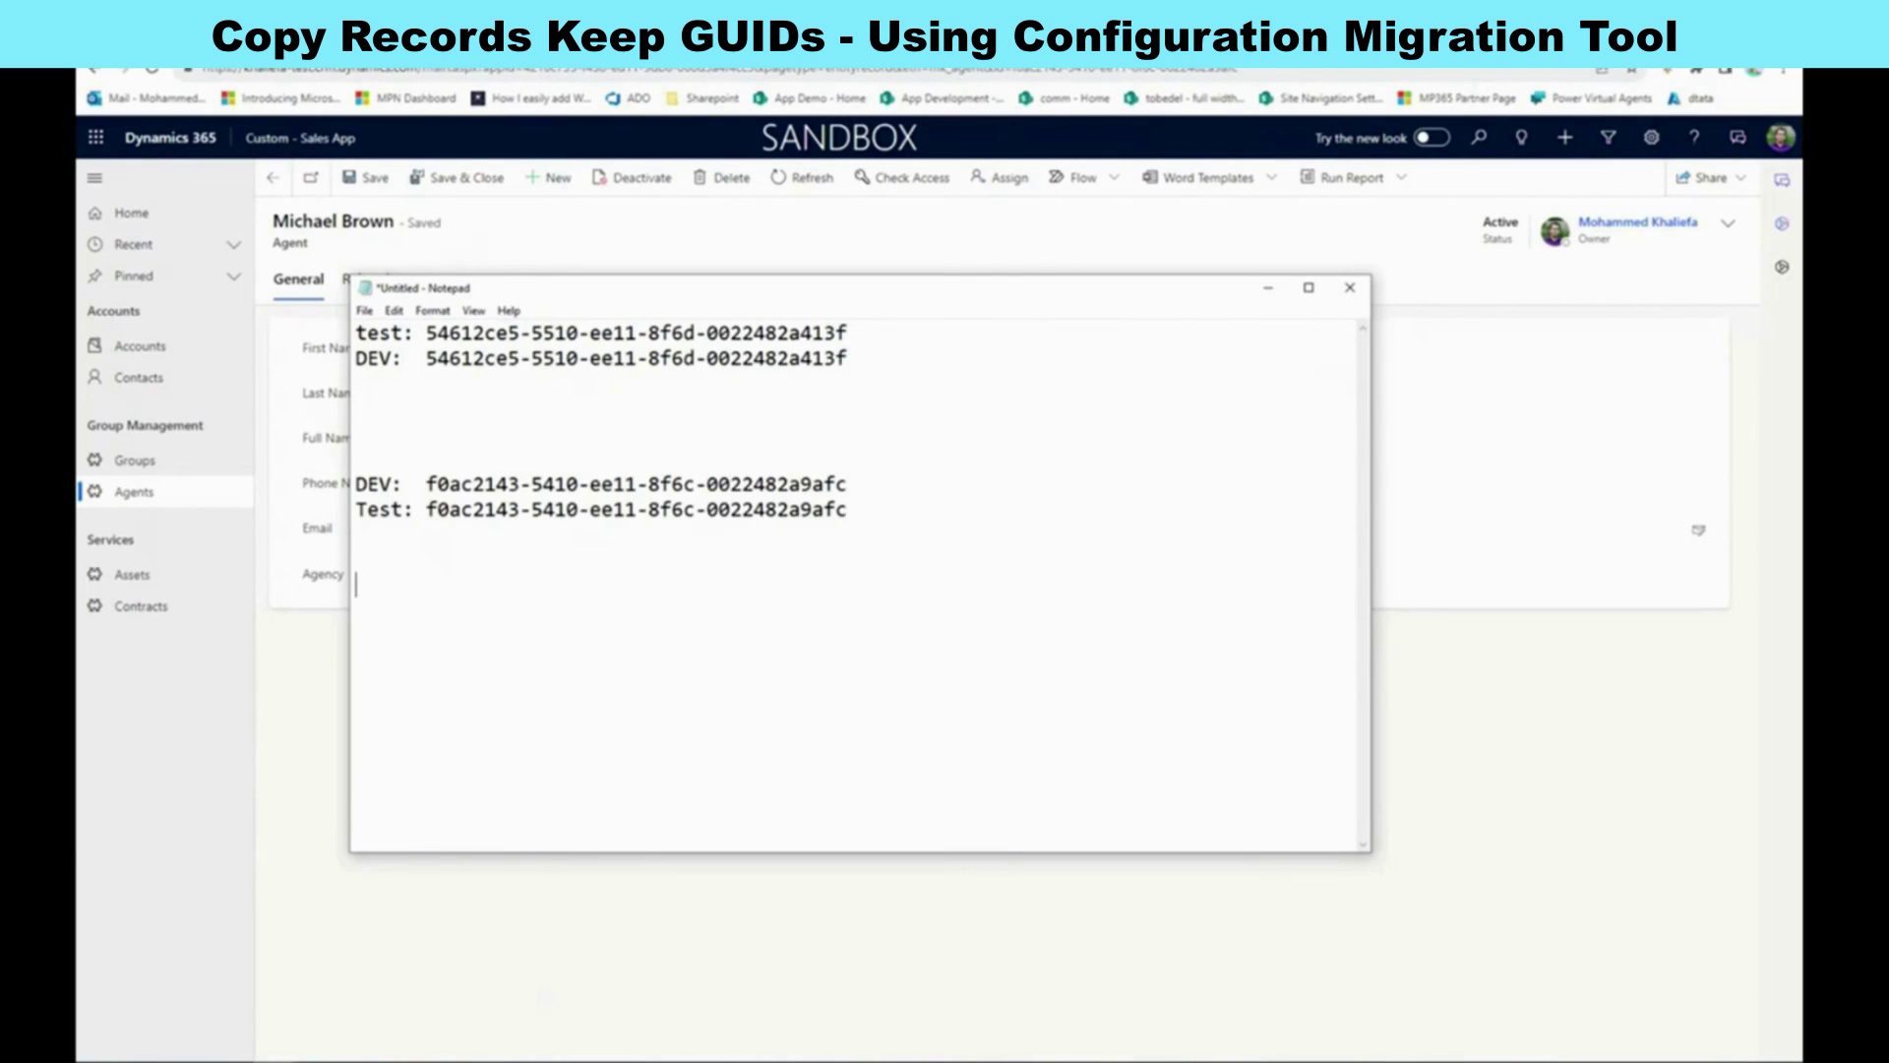